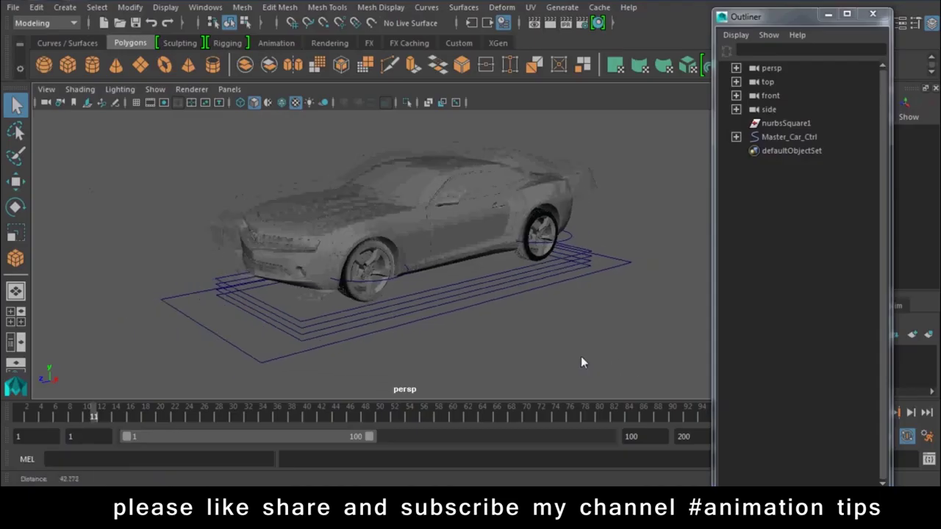
# Select Master_Car_Ctrl, test-move the car, then undo the move and clear the selection
pyautogui.moveTo(581, 355)
pyautogui.keyDown('alt'); pyautogui.mouseDown()
pyautogui.moveTo(547, 319)
pyautogui.moveTo(557, 352)
pyautogui.moveTo(544, 374)
pyautogui.moveTo(563, 360)
pyautogui.mouseUp(); pyautogui.keyUp('alt')
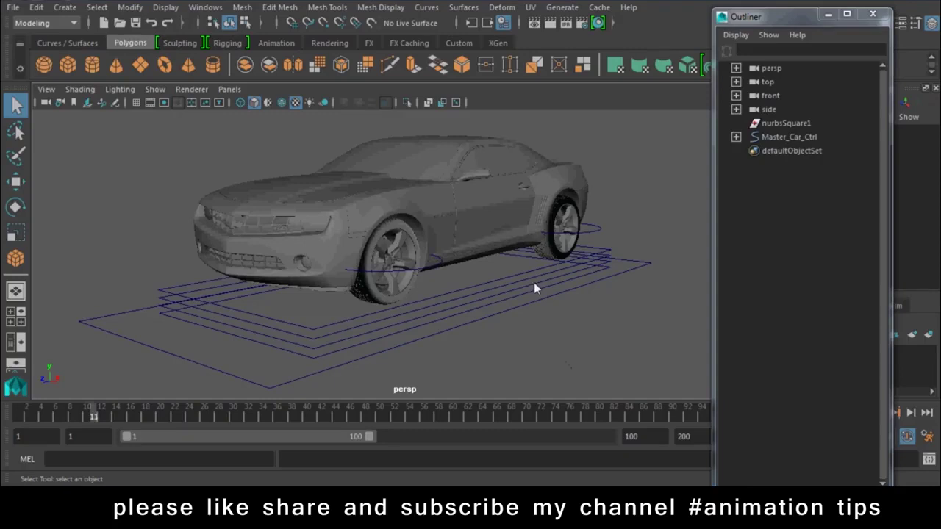
pyautogui.press('w')
pyautogui.moveTo(502, 315)
pyautogui.keyDown('alt'); pyautogui.mouseDown()
pyautogui.moveTo(473, 300)
pyautogui.moveTo(434, 330)
pyautogui.moveTo(391, 300)
pyautogui.moveTo(350, 300)
pyautogui.moveTo(222, 342)
pyautogui.mouseUp(); pyautogui.keyUp('alt')
pyautogui.click(464, 308)
pyautogui.press('4')
pyautogui.hotkey('ctrl', 'z')
pyautogui.click(431, 361)
pyautogui.press('5')
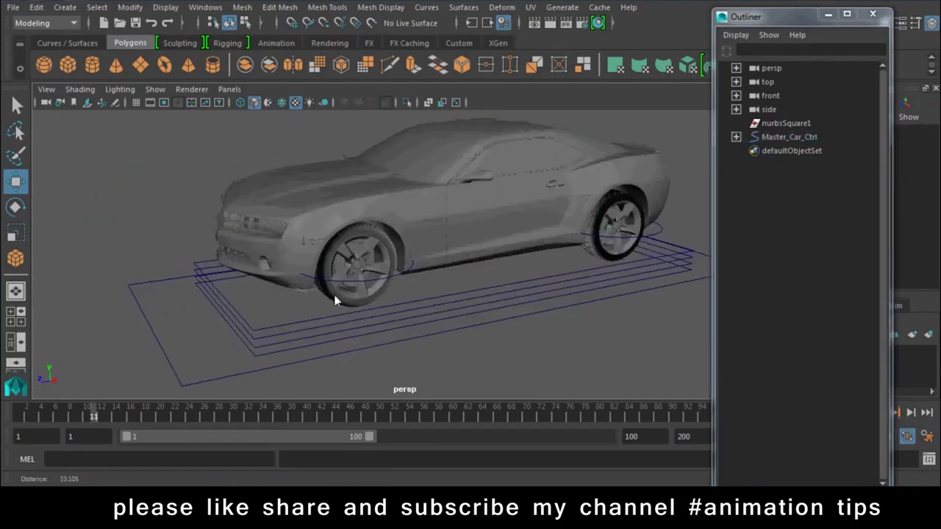
# Drag the Outliner to the lower right and bring up the Windows > General Editors list
pyautogui.scroll(5, 328, 284)
pyautogui.moveTo(777, 23); pyautogui.dragTo(864, 321)
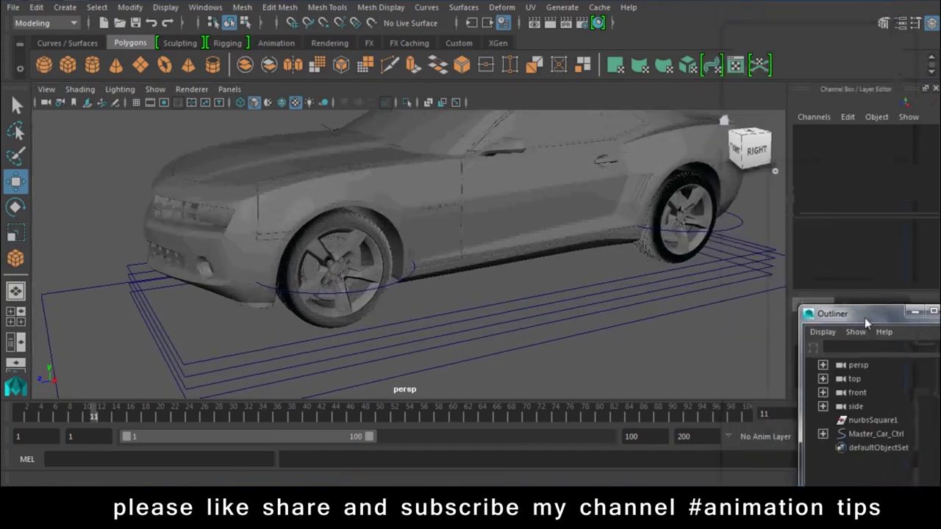
pyautogui.click(205, 7)
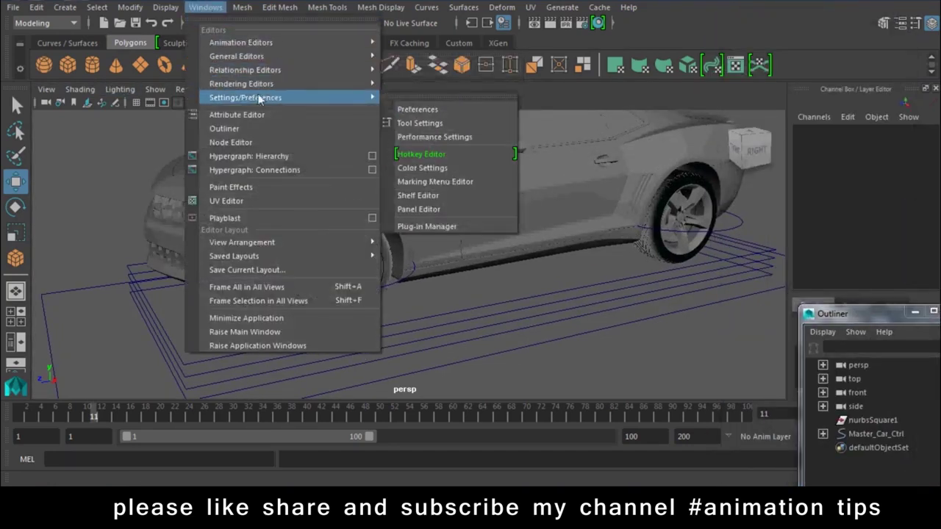
pyautogui.moveTo(241, 42)
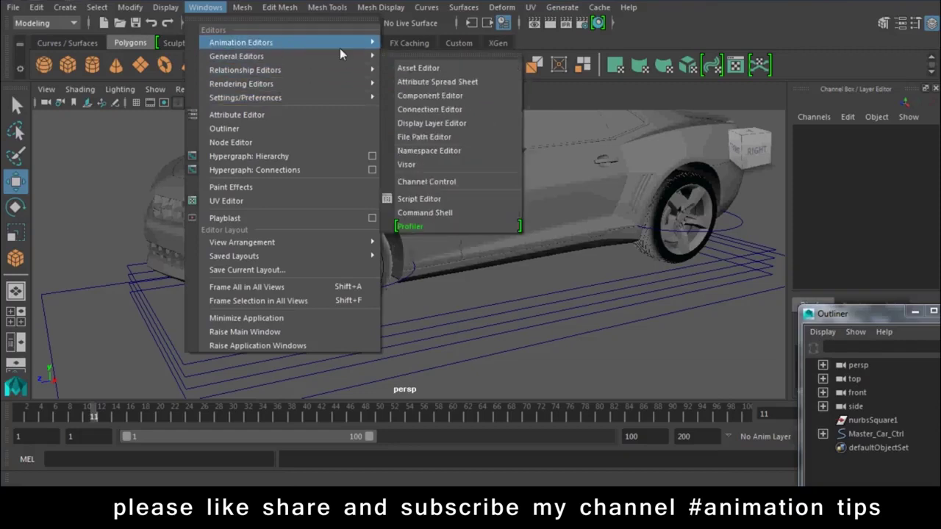
# Open the Expression Editor and load Master_Car_Ctrl, test-sliding the car and undoing it
pyautogui.click(409, 137)
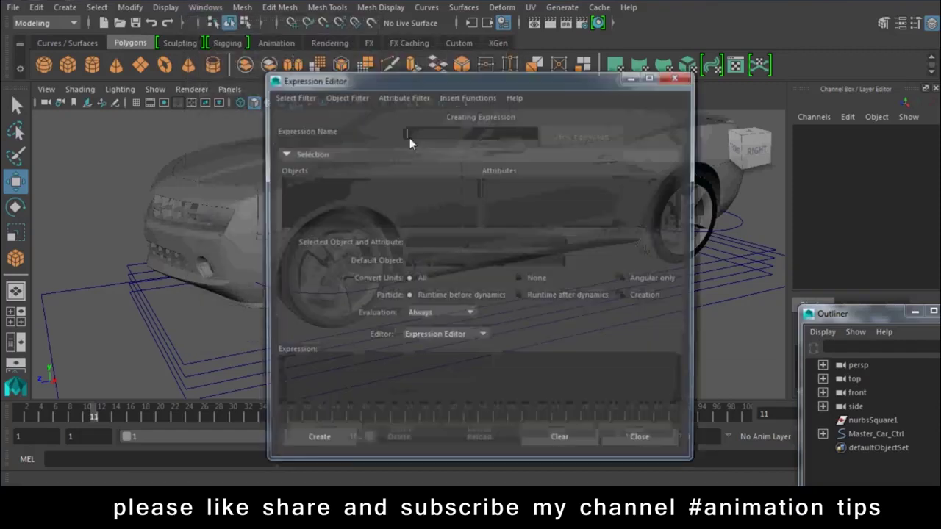
pyautogui.moveTo(382, 46)
pyautogui.mouseDown()
pyautogui.moveTo(671, 130)
pyautogui.moveTo(566, 101)
pyautogui.mouseUp()
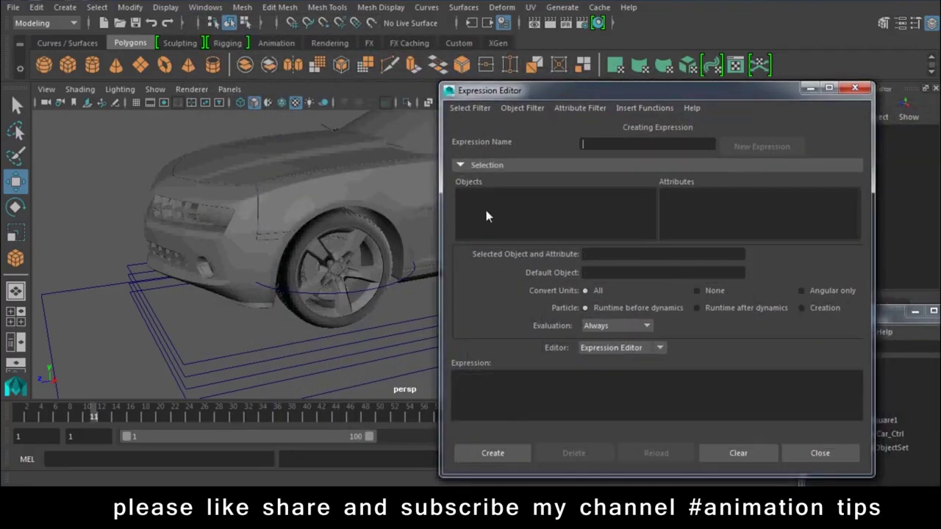
pyautogui.click(124, 346)
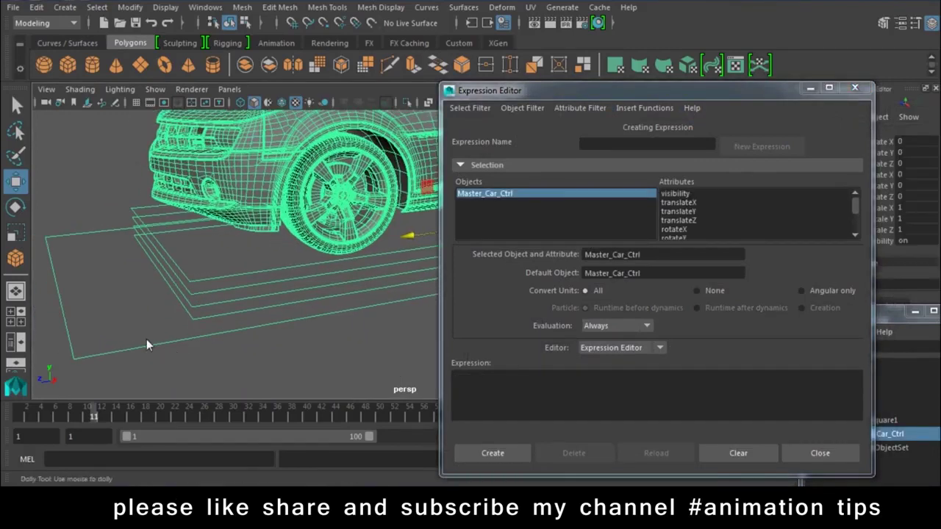
pyautogui.moveTo(152, 345)
pyautogui.keyDown('alt'); pyautogui.mouseDown()
pyautogui.moveTo(175, 250)
pyautogui.moveTo(199, 266)
pyautogui.moveTo(312, 237)
pyautogui.mouseUp(); pyautogui.keyUp('alt')
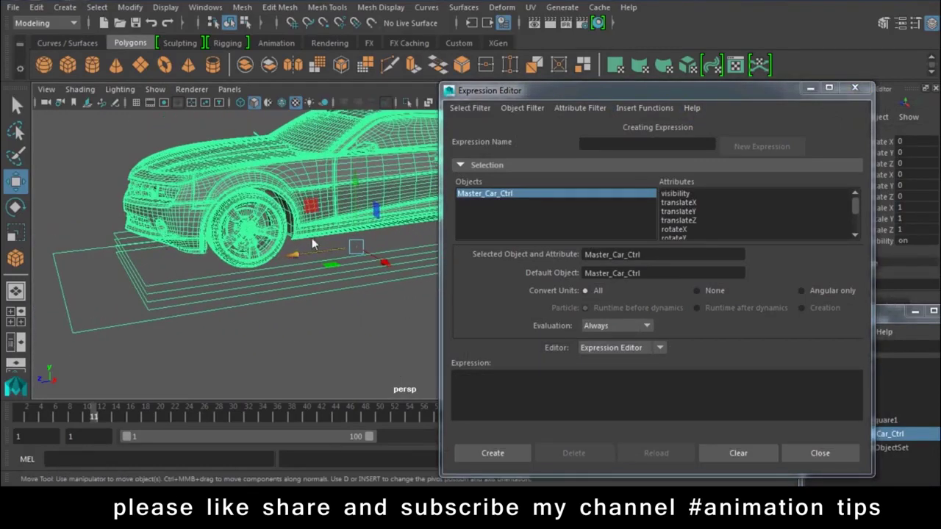
pyautogui.moveTo(592, 91); pyautogui.dragTo(686, 272)
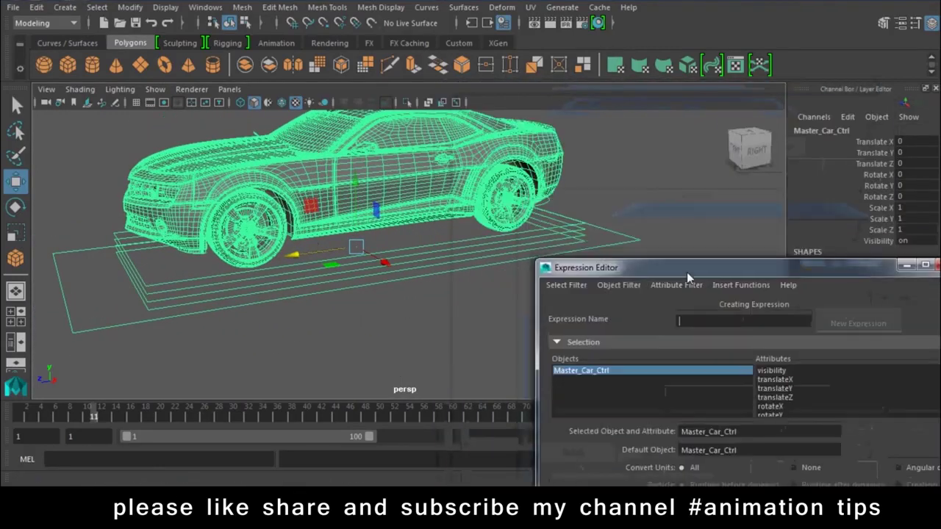
pyautogui.click(846, 134)
pyautogui.moveTo(293, 254); pyautogui.dragTo(80, 331)
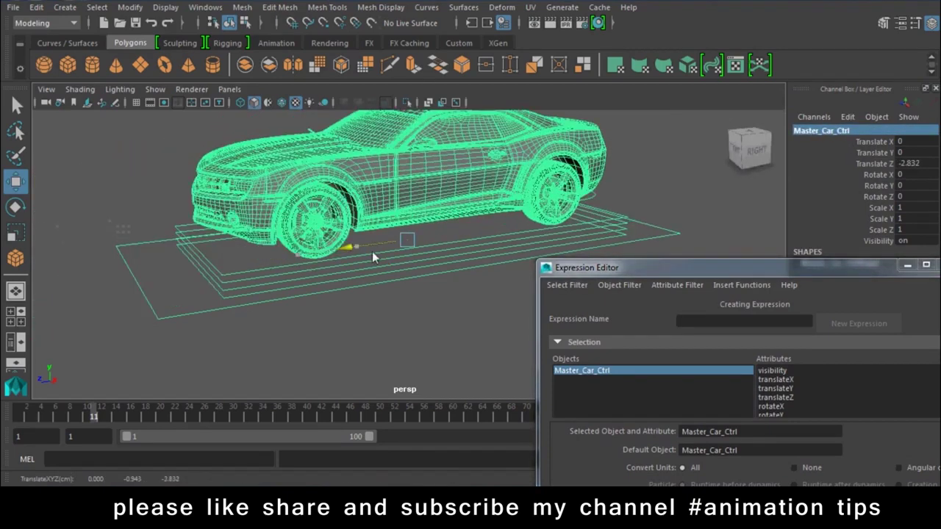
pyautogui.hotkey('ctrl', 'z')
pyautogui.moveTo(661, 267); pyautogui.dragTo(617, 94)
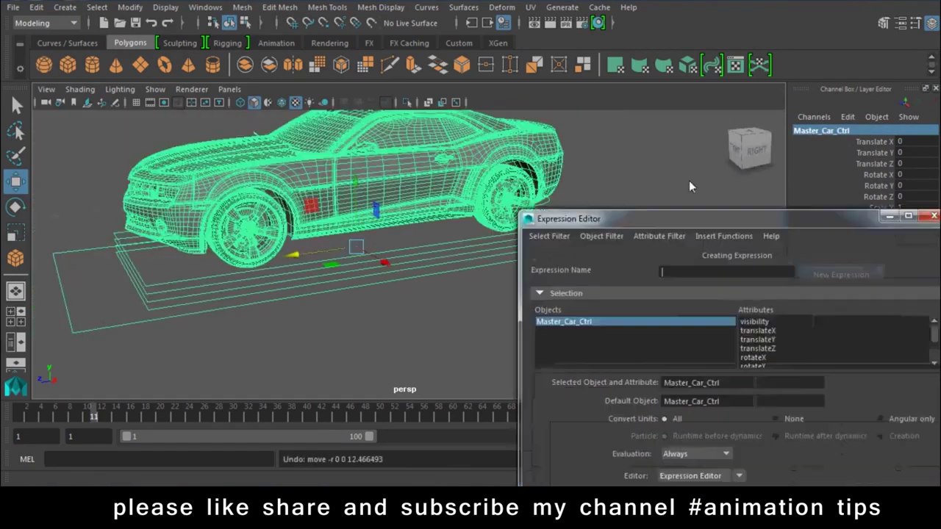
# Pick translateZ and select the Master_Car_Ctrl.translateZ attribute text for copying
pyautogui.click(741, 225)
pyautogui.moveTo(792, 263); pyautogui.dragTo(583, 268)
pyautogui.hotkey('ctrl', 'c')
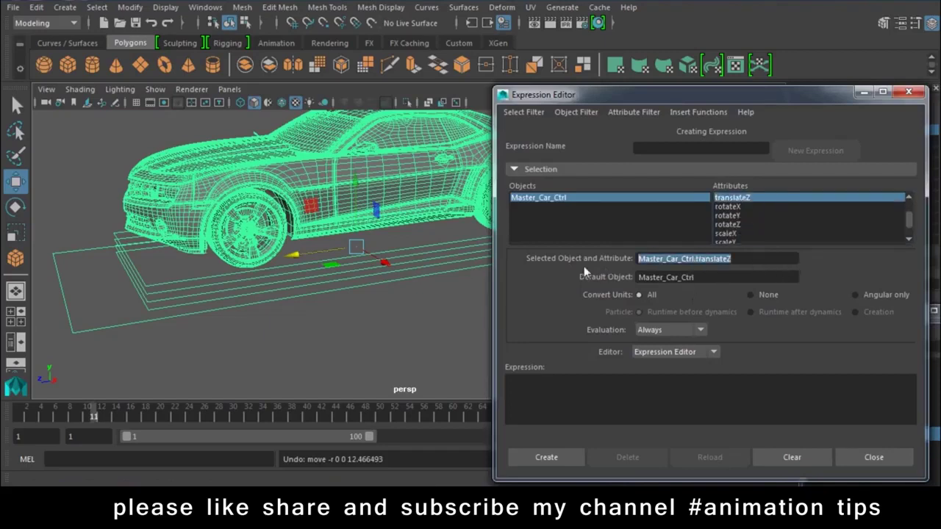
pyautogui.moveTo(771, 266); pyautogui.dragTo(615, 267)
pyautogui.click(377, 332)
# Select the front wheel rim and step up to its parent group Wheel1
pyautogui.click(272, 253)
pyautogui.keyDown('alt'); pyautogui.moveTo(303, 268); pyautogui.dragTo(318, 302); pyautogui.keyUp('alt')
pyautogui.press('Up')
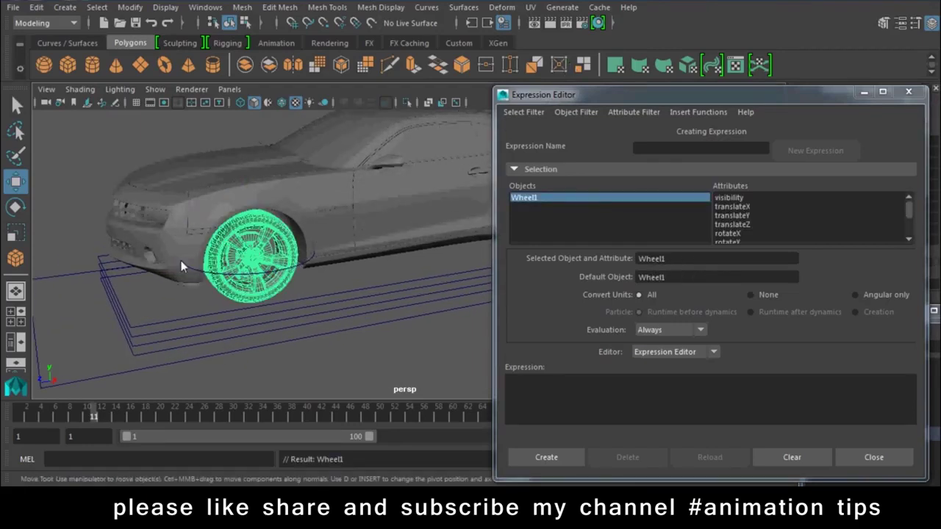
pyautogui.moveTo(563, 102); pyautogui.dragTo(622, 269)
pyautogui.press('e')
pyautogui.moveTo(323, 294)
pyautogui.keyDown('alt'); pyautogui.mouseDown()
pyautogui.moveTo(282, 300)
pyautogui.moveTo(233, 259)
pyautogui.mouseUp(); pyautogui.keyUp('alt')
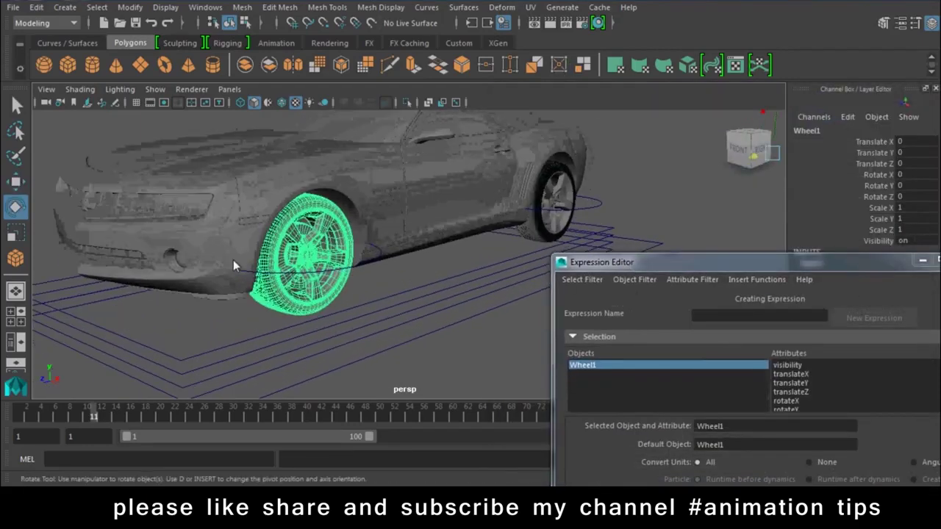
# Center Wheel1's pivot with Modify > Center Pivot, then test-rotate it and undo
pyautogui.scroll(-5, 363, 254)
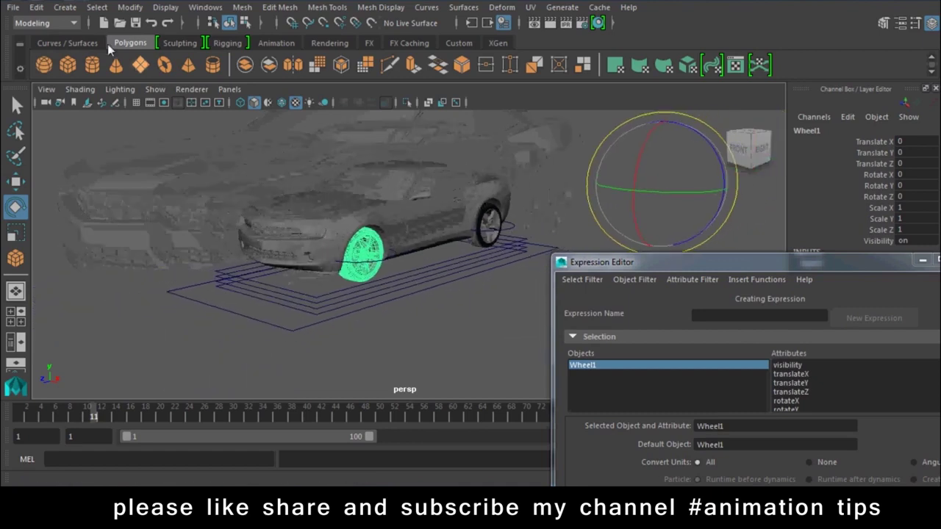
pyautogui.click(129, 8)
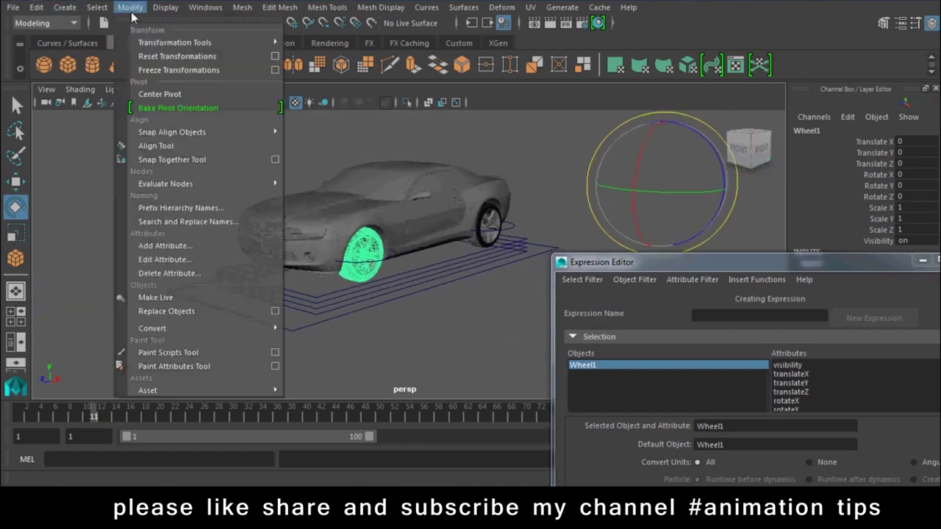
pyautogui.click(167, 90)
pyautogui.scroll(3, 331, 312)
pyautogui.moveTo(287, 203)
pyautogui.mouseDown()
pyautogui.moveTo(296, 182)
pyautogui.moveTo(310, 194)
pyautogui.mouseUp()
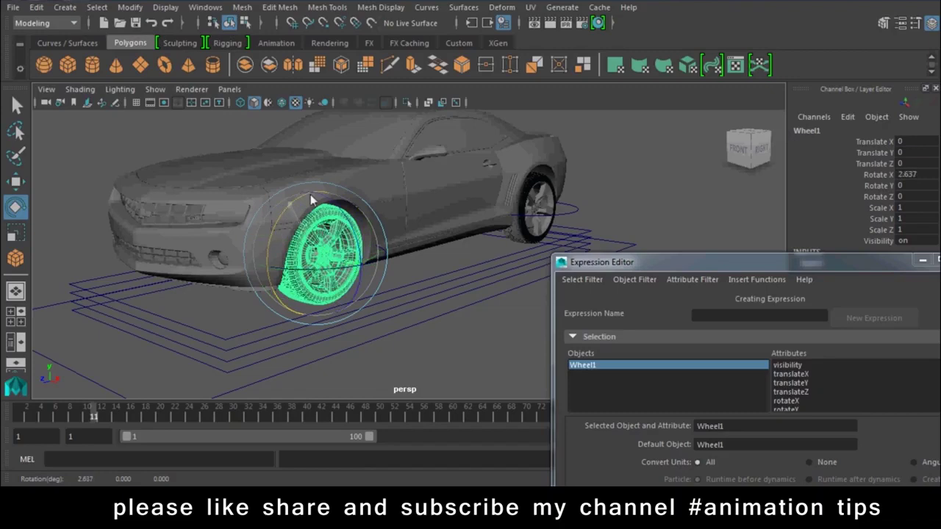
pyautogui.hotkey('ctrl', 'z')
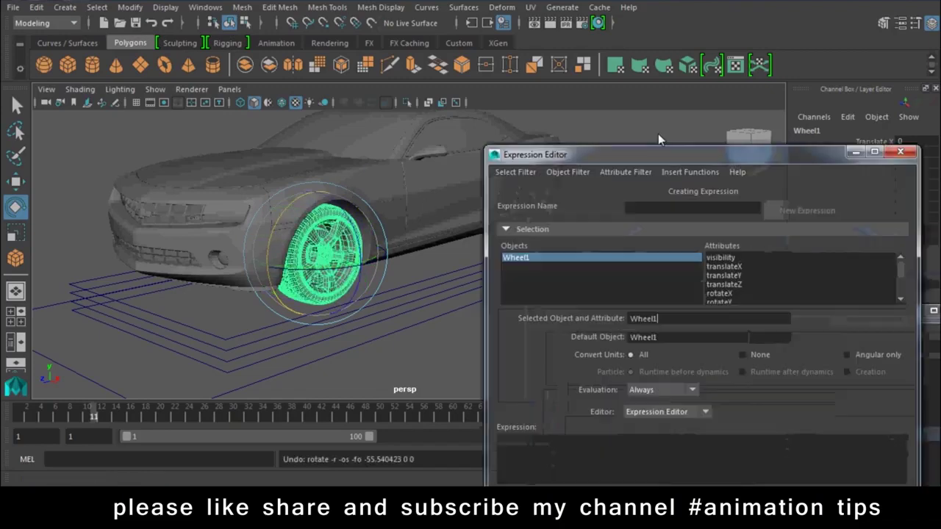
# Create the expression Wheel1.rotateX=Master_Car_Ctrl.translateZ; from Wheel1's rotateX attribute
pyautogui.click(717, 261)
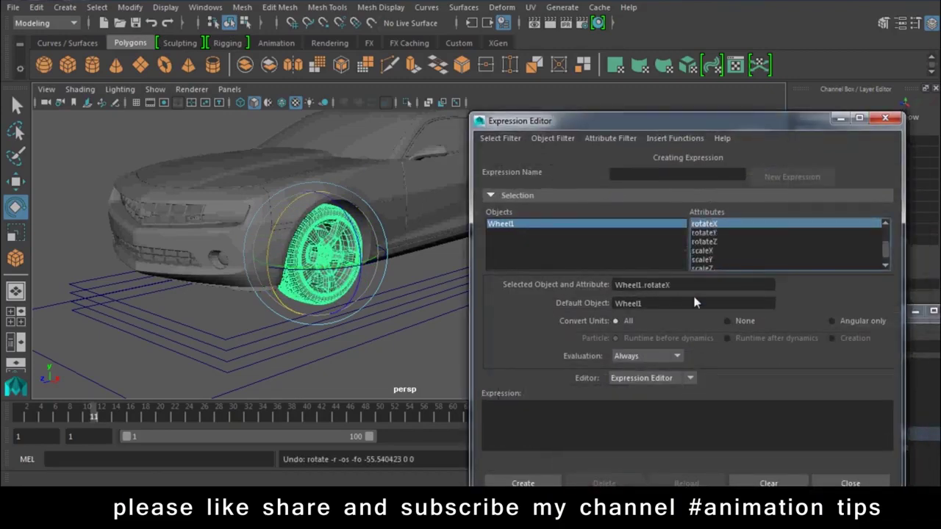
pyautogui.click(590, 431)
pyautogui.hotkey('ctrl', 'v')
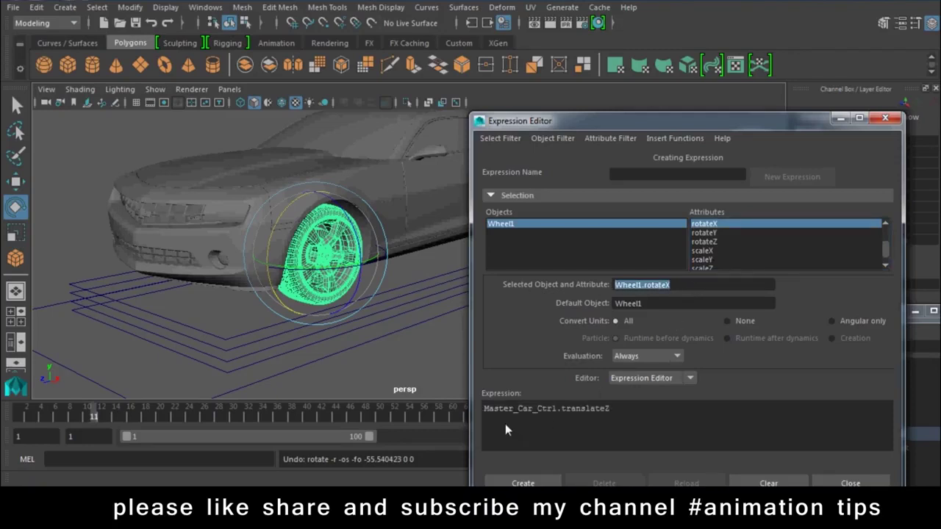
pyautogui.click(485, 414)
pyautogui.write('Wheel1.rotateX')
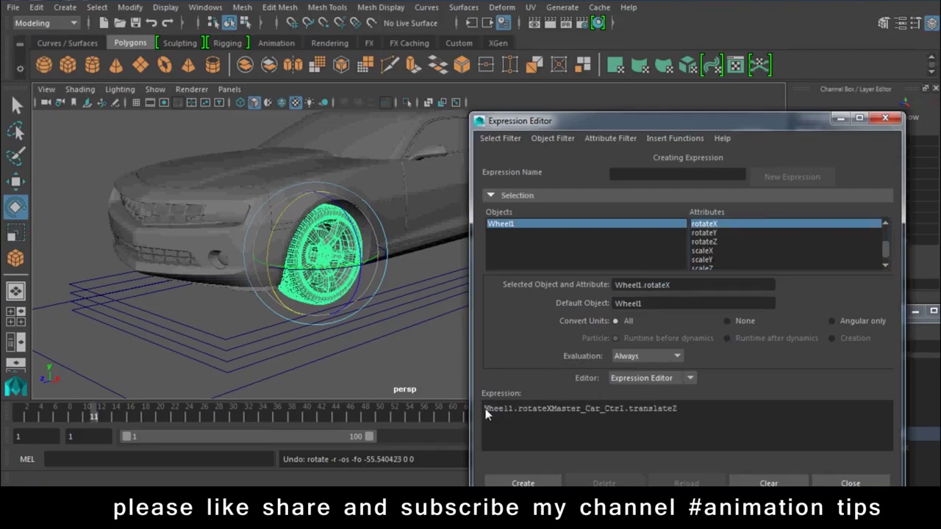
pyautogui.write(';')
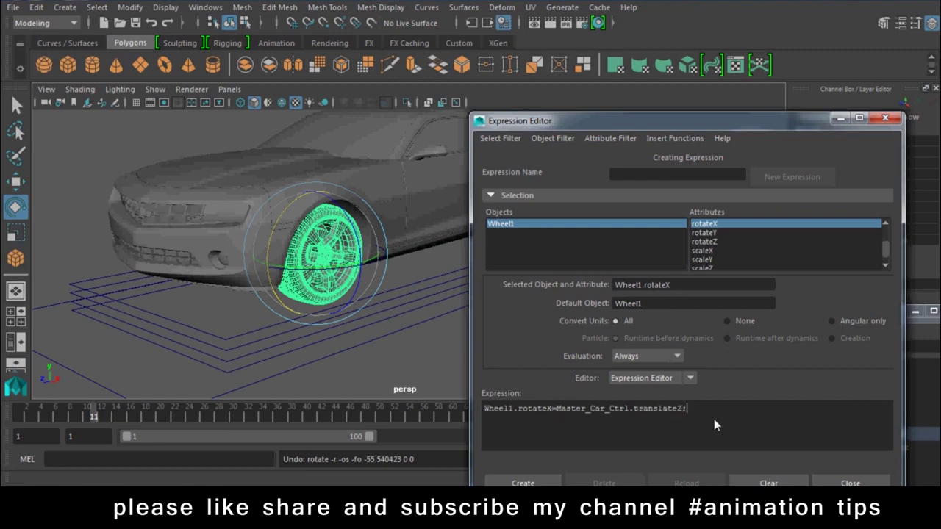
pyautogui.click(523, 483)
pyautogui.moveTo(628, 129); pyautogui.dragTo(810, 395)
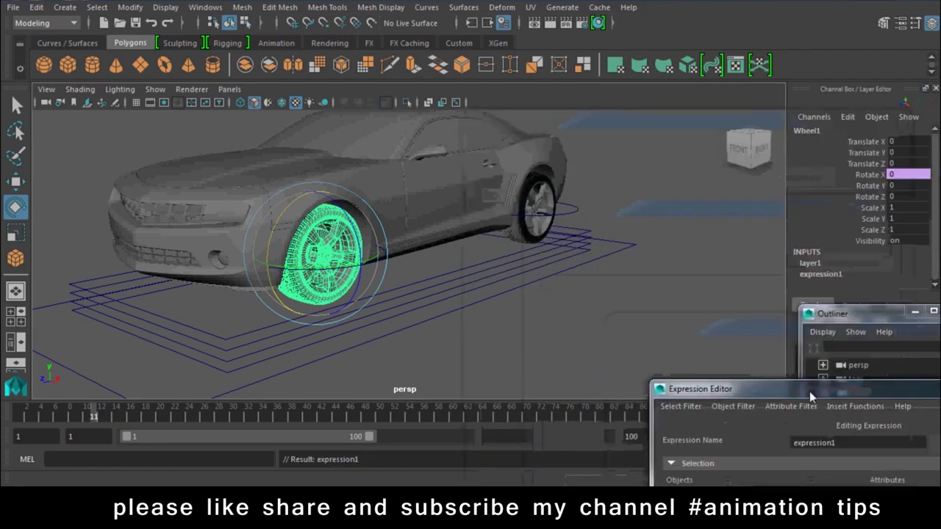
pyautogui.click(451, 338)
# Select Master_Car_Ctrl, slide the car along Z to check the wheel spin, and undo
pyautogui.click(448, 311)
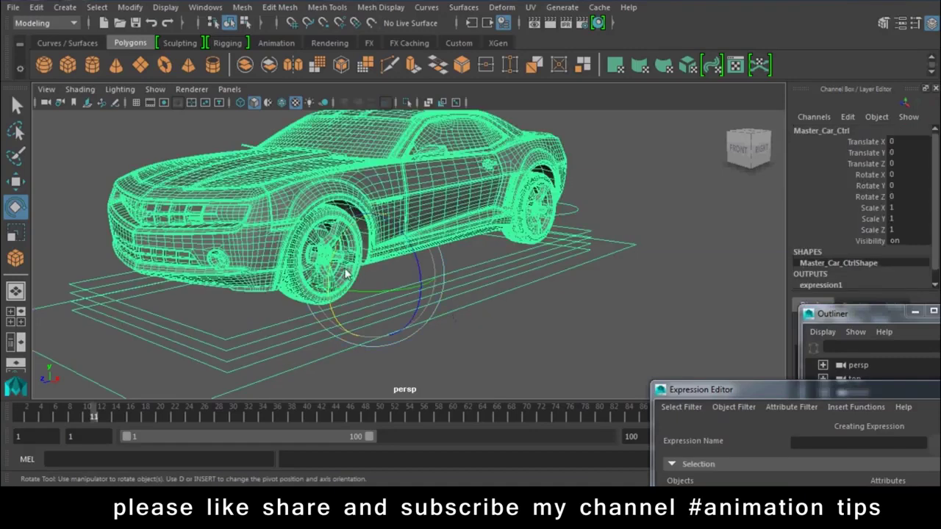
pyautogui.press('w')
pyautogui.moveTo(383, 268); pyautogui.dragTo(248, 328)
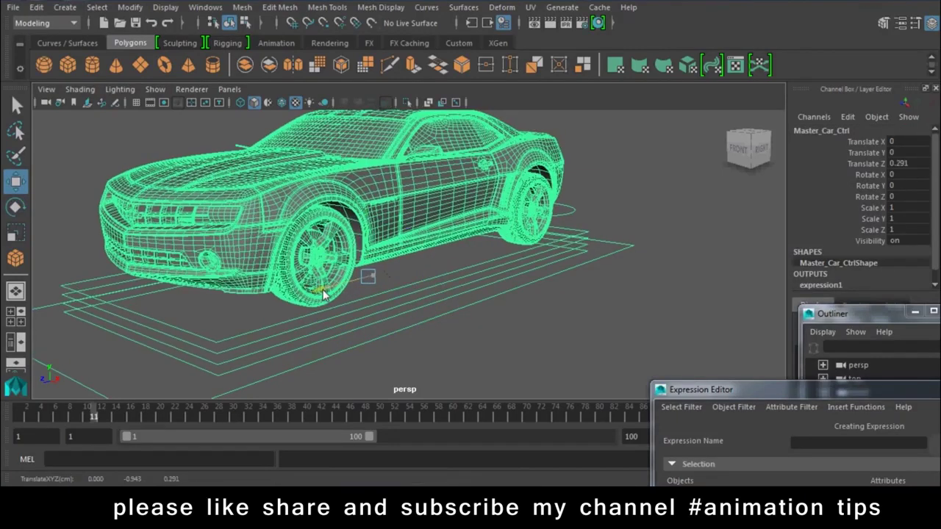
pyautogui.hotkey('ctrl', 'z')
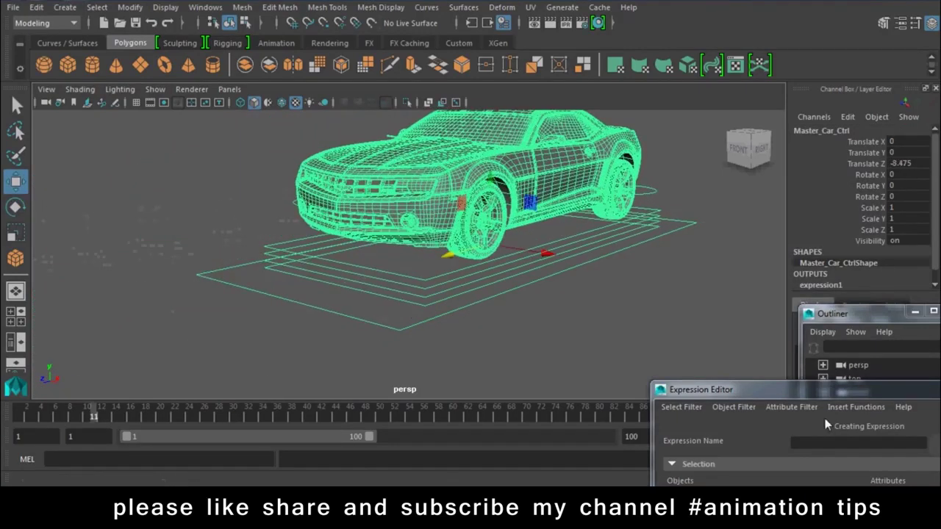
# Set the Expression Editor's Select Filter to By Expression Name to list expression1
pyautogui.moveTo(776, 390); pyautogui.dragTo(665, 143)
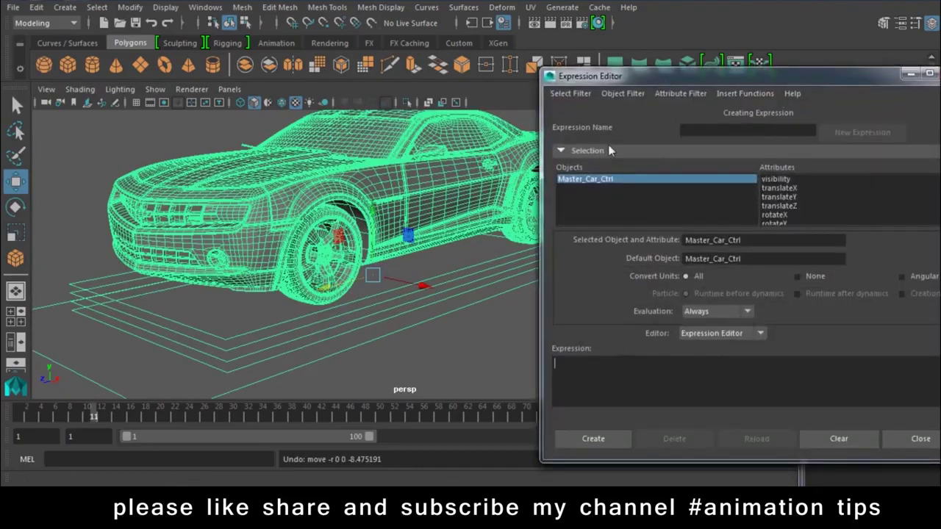
pyautogui.click(570, 93)
pyautogui.click(584, 108)
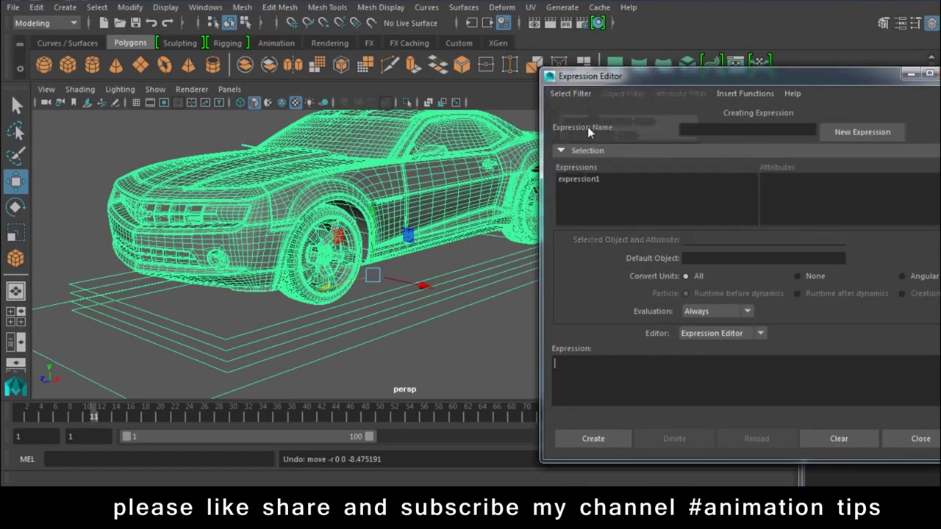
# Append *45 to expression1's Master_Car_Ctrl.translateZ, apply it, and slide the car to test
pyautogui.click(581, 180)
pyautogui.click(752, 365)
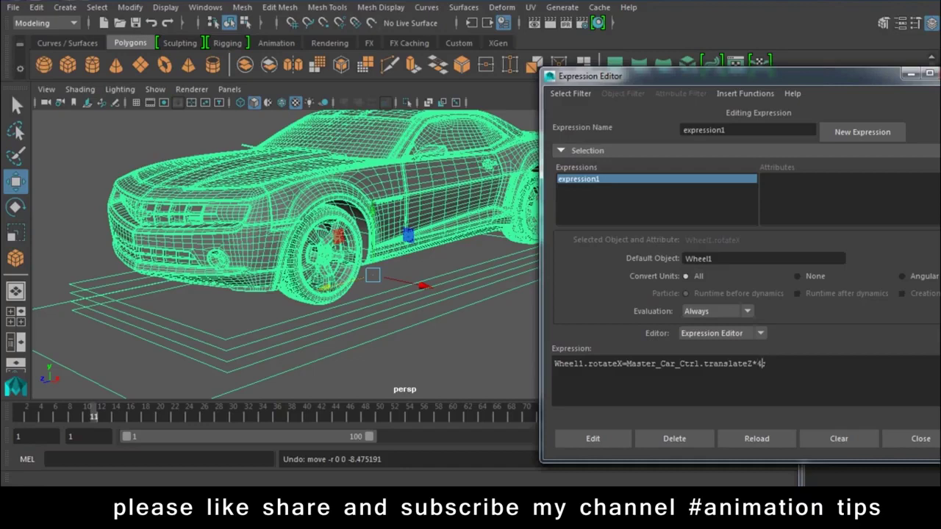
pyautogui.write('5;')
pyautogui.click(596, 438)
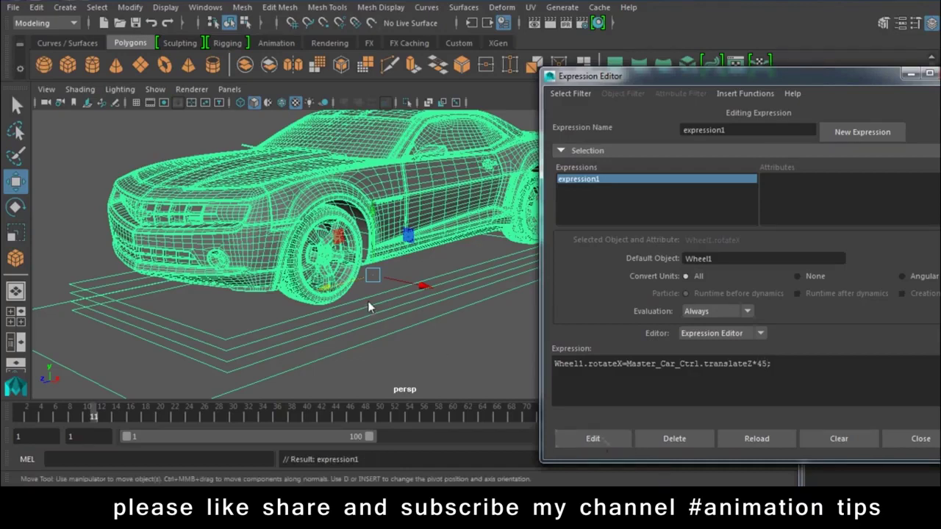
pyautogui.moveTo(329, 294)
pyautogui.mouseDown()
pyautogui.moveTo(367, 298)
pyautogui.moveTo(226, 337)
pyautogui.moveTo(458, 291)
pyautogui.moveTo(362, 281)
pyautogui.mouseUp()
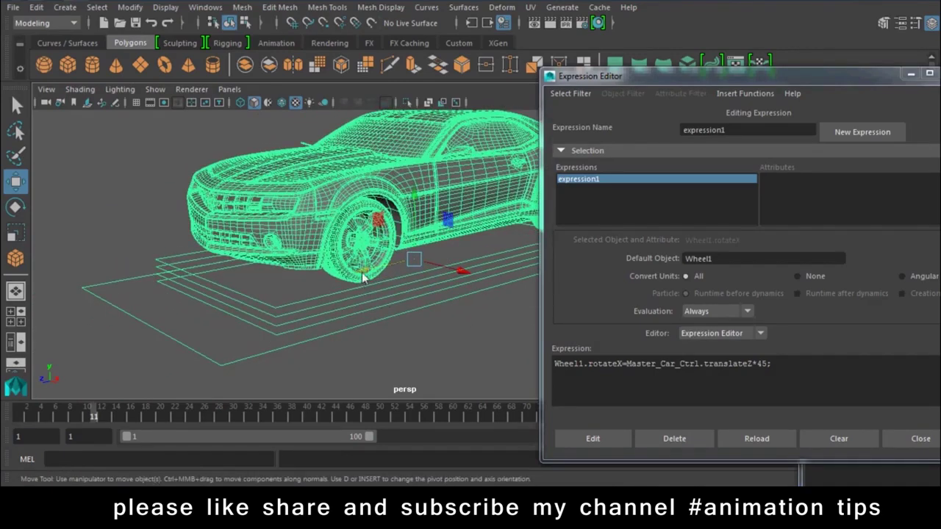
pyautogui.moveTo(362, 278); pyautogui.dragTo(188, 343)
# Undo the car's test move and duplicate the expression line onto three new lines
pyautogui.hotkey('ctrl', 'z')
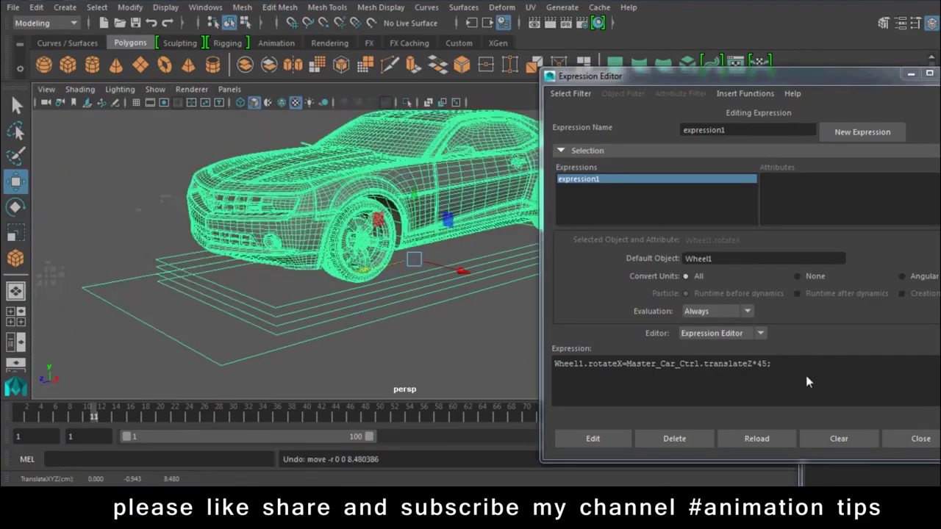
pyautogui.moveTo(806, 377); pyautogui.dragTo(558, 366)
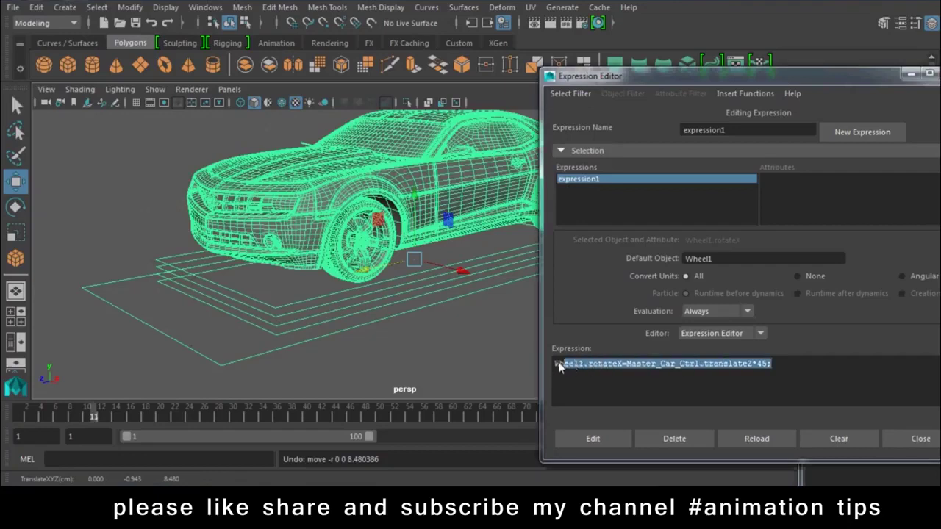
pyautogui.click(804, 367)
pyautogui.press('Return')
pyautogui.write('Wheel1.rotateX=Master_Car_Ctrl.translateZ*45;')
pyautogui.hotkey('ctrl', 'v')
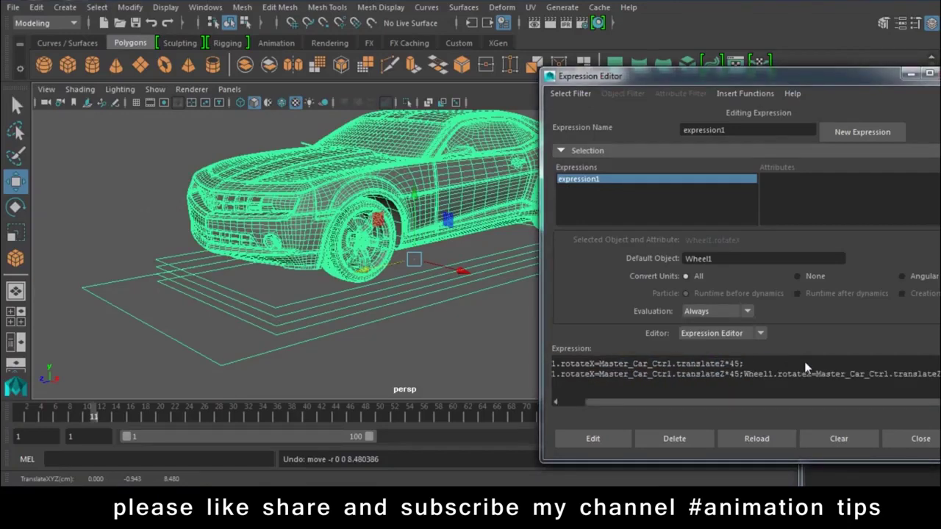
pyautogui.hotkey('ctrl', 'z')
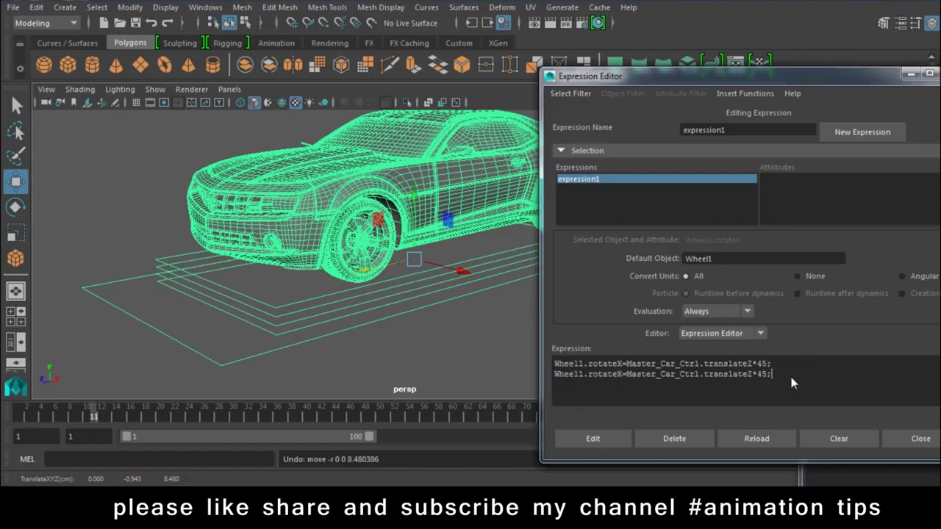
pyautogui.press('Return')
pyautogui.write('Wheel1.rotateX=Master_Car_Ctrl.translateZ*45;')
pyautogui.press('Return')
pyautogui.write('Wheel1.rotateX=Master_Car_Ctrl.translateZ*45;')
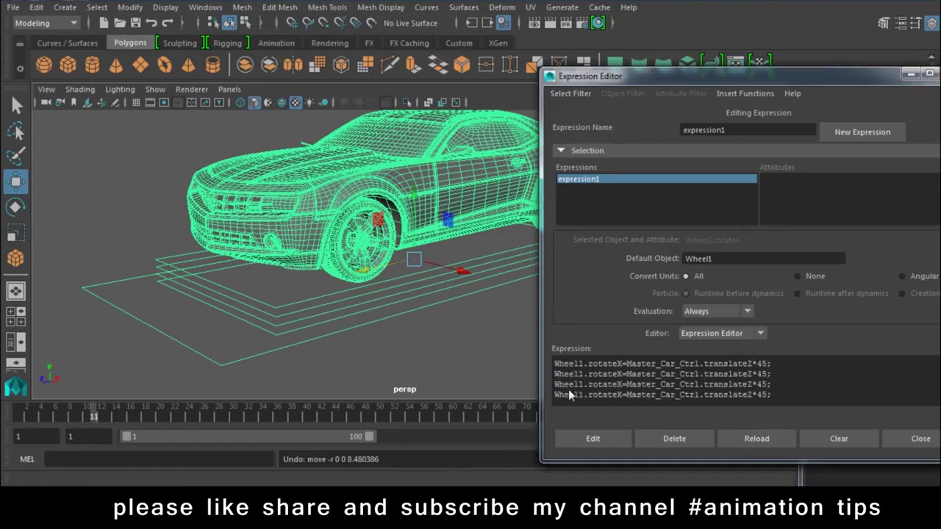
# Renumber the copied lines to Wheel2, Wheel3 and Wheel4 and commit the expression
pyautogui.write('2')
pyautogui.moveTo(582, 397); pyautogui.dragTo(578, 397)
pyautogui.write('4')
pyautogui.click(603, 440)
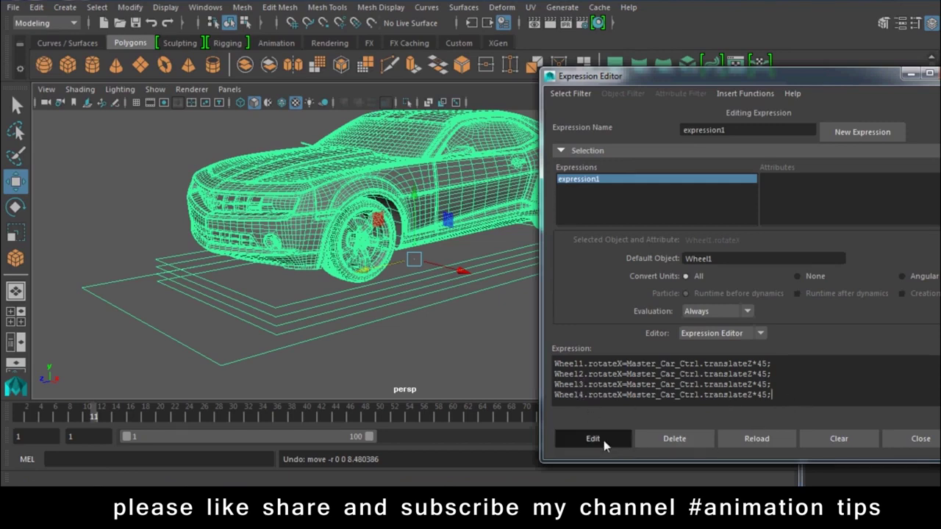
# Select Master_Car_Ctrl, test-move the car, and undo the move
pyautogui.moveTo(583, 79); pyautogui.dragTo(745, 182)
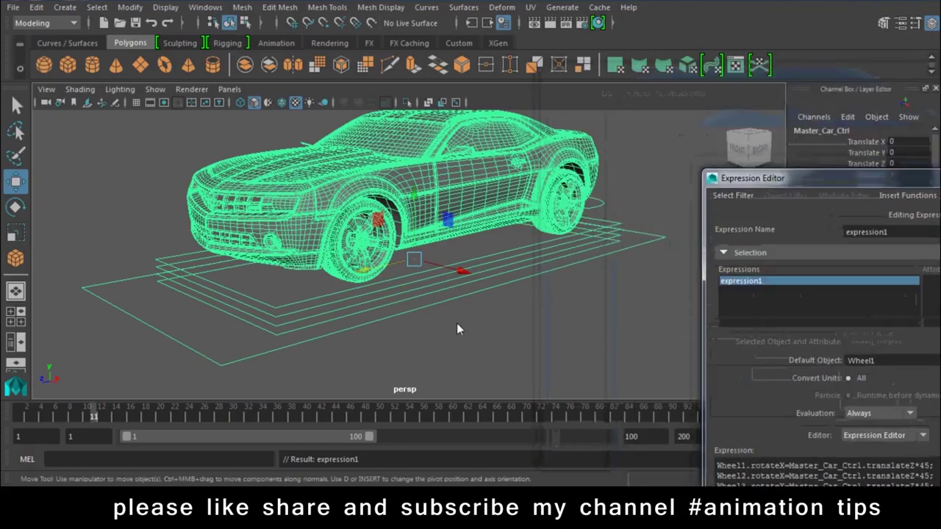
pyautogui.click(456, 322)
pyautogui.click(371, 307)
pyautogui.moveTo(368, 273); pyautogui.dragTo(368, 274)
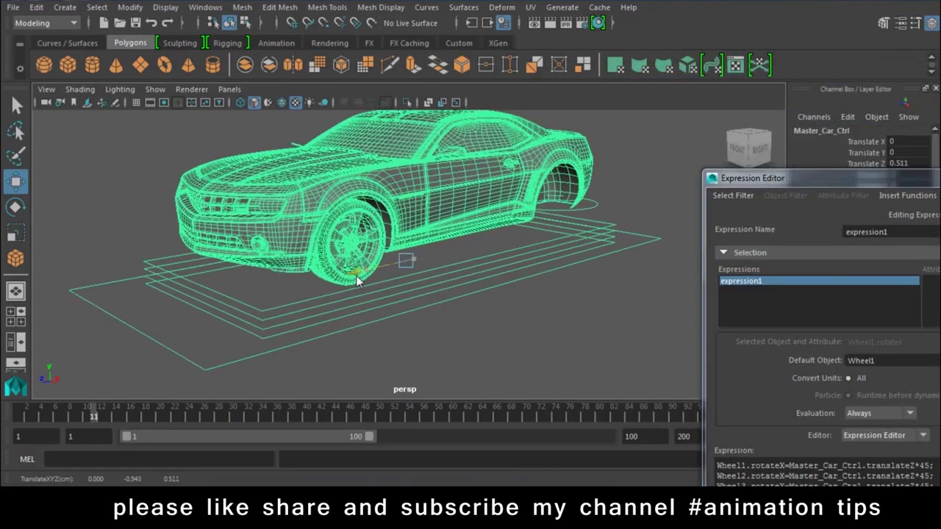
pyautogui.hotkey('ctrl', 'z')
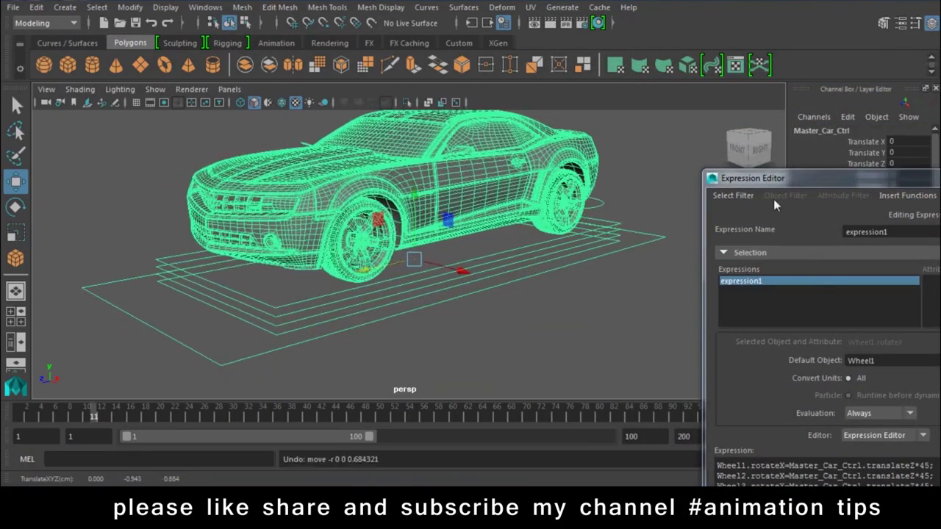
# Select the front-left tire's parent Wheel2 and center its pivot on the wheel
pyautogui.moveTo(425, 342)
pyautogui.keyDown('alt'); pyautogui.mouseDown()
pyautogui.moveTo(499, 337)
pyautogui.moveTo(461, 252)
pyautogui.mouseUp(); pyautogui.keyUp('alt')
pyautogui.click(461, 242)
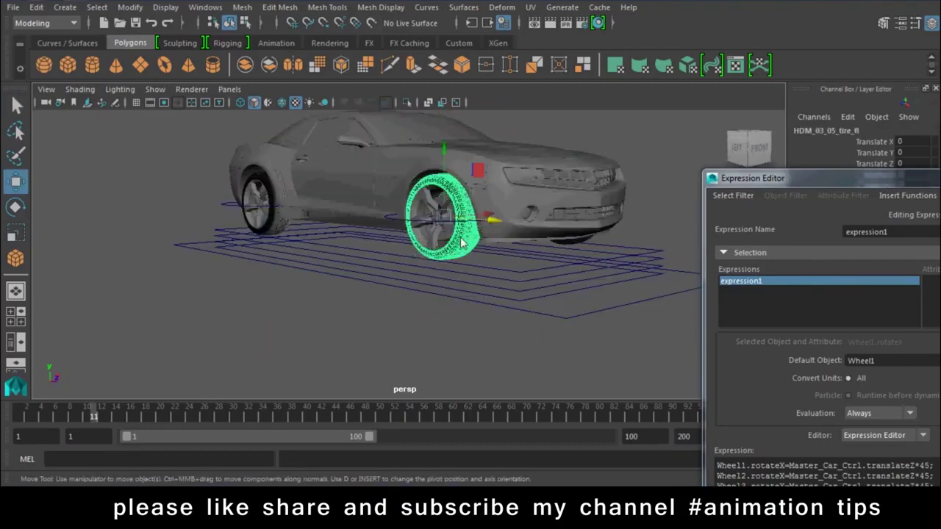
pyautogui.moveTo(271, 233)
pyautogui.keyDown('alt'); pyautogui.mouseDown()
pyautogui.moveTo(443, 296)
pyautogui.moveTo(537, 248)
pyautogui.mouseUp(); pyautogui.keyUp('alt')
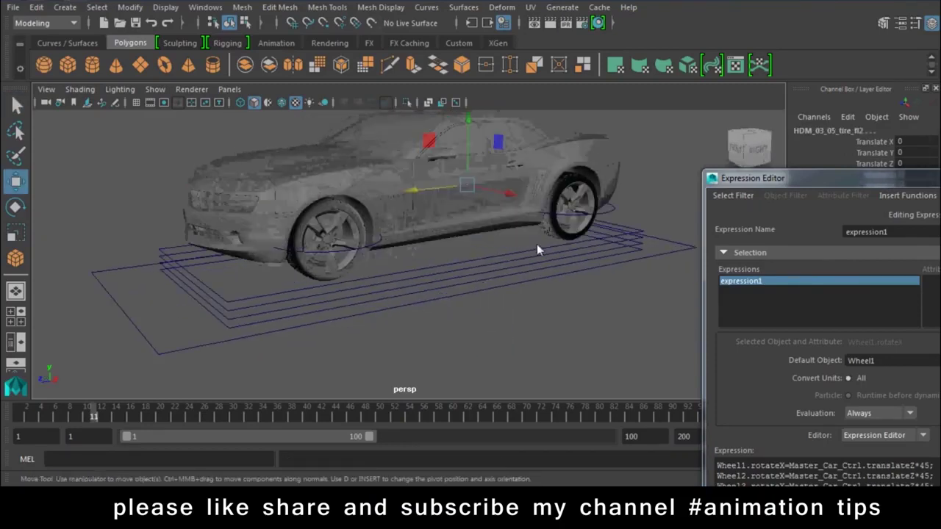
pyautogui.press('Up')
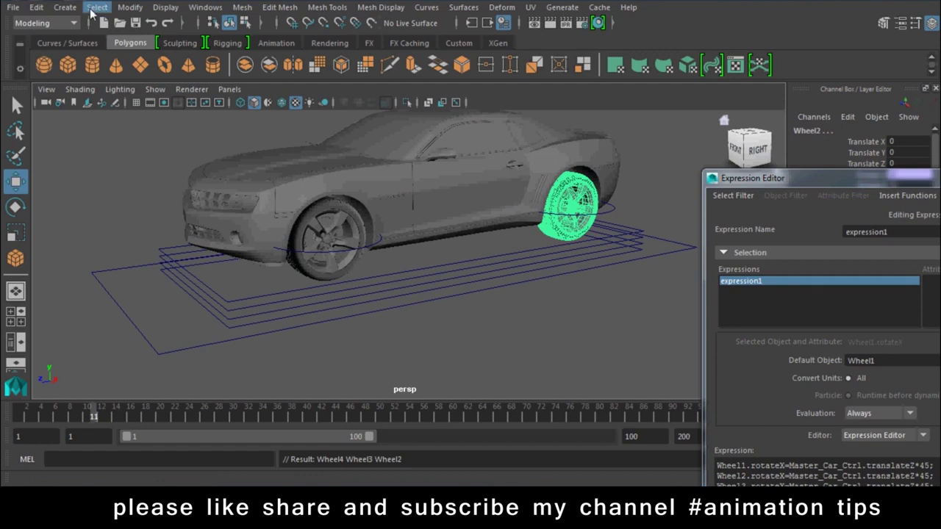
pyautogui.click(130, 7)
pyautogui.click(167, 96)
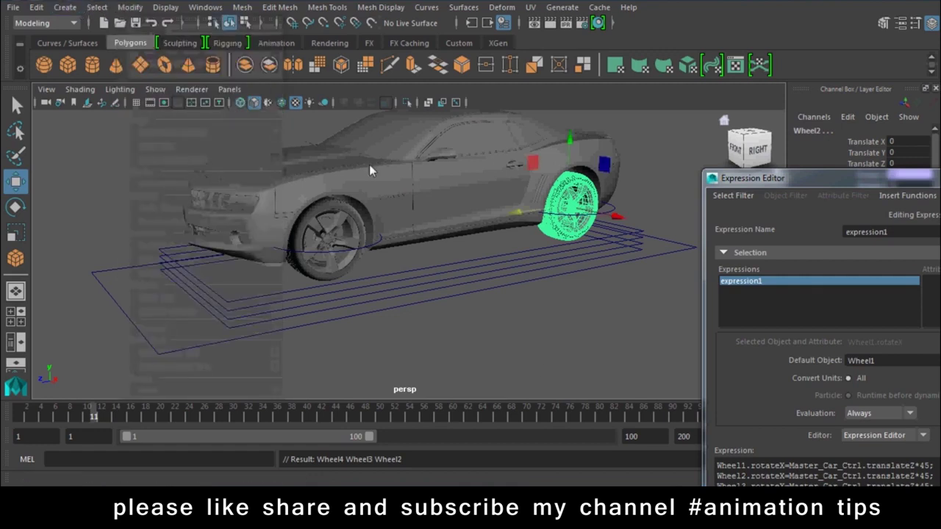
# Slide Master_Car_Ctrl forward along Z to check all wheels, then undo back to Z 0
pyautogui.click(442, 309)
pyautogui.click(434, 302)
pyautogui.moveTo(354, 266)
pyautogui.mouseDown()
pyautogui.moveTo(321, 299)
pyautogui.moveTo(149, 329)
pyautogui.moveTo(498, 301)
pyautogui.mouseUp()
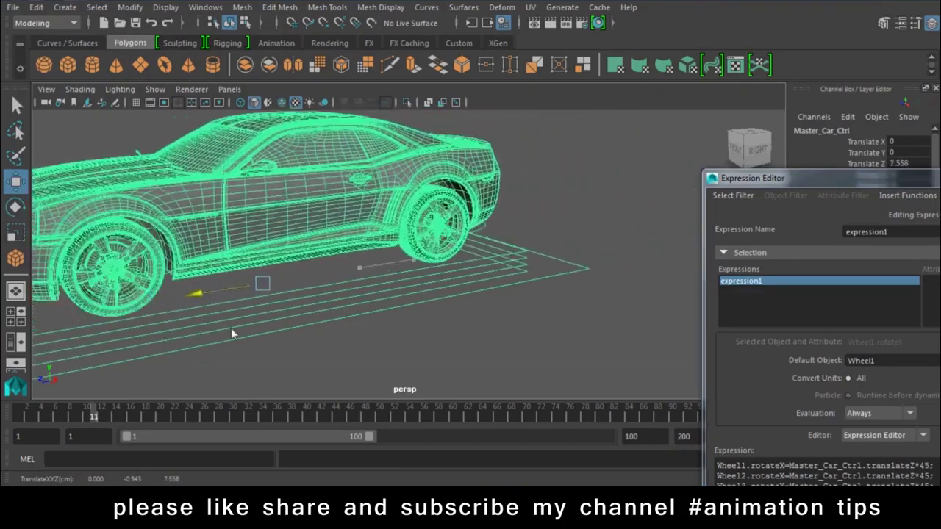
pyautogui.hotkey('ctrl', 'z')
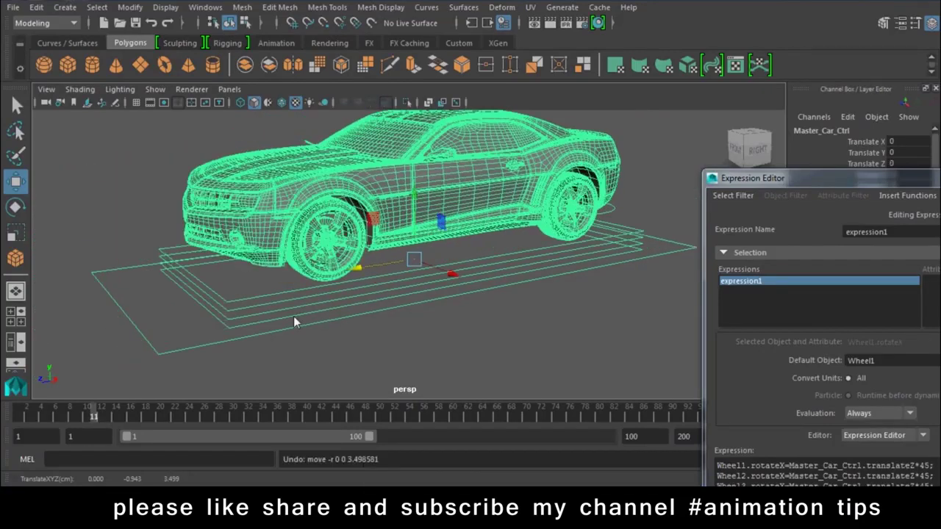
pyautogui.click(471, 357)
pyautogui.moveTo(470, 356)
pyautogui.keyDown('alt'); pyautogui.mouseDown()
pyautogui.moveTo(447, 338)
pyautogui.moveTo(439, 357)
pyautogui.moveTo(499, 338)
pyautogui.mouseUp(); pyautogui.keyUp('alt')
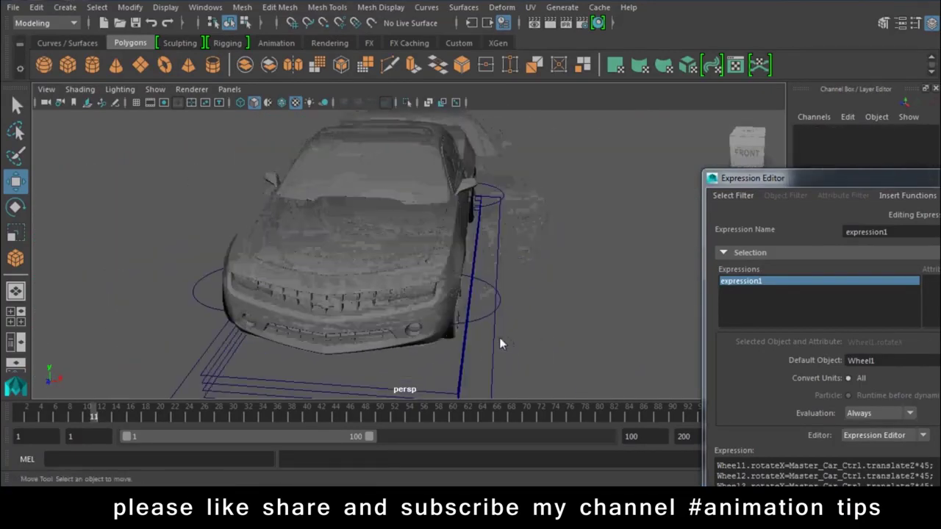
# Draw a NURBS circle from the Curves/Surfaces shelf and zero its Translate values
pyautogui.click(67, 43)
pyautogui.click(44, 64)
pyautogui.moveTo(353, 221)
pyautogui.keyDown('alt'); pyautogui.mouseDown()
pyautogui.moveTo(427, 248)
pyautogui.moveTo(459, 290)
pyautogui.mouseUp(); pyautogui.keyUp('alt')
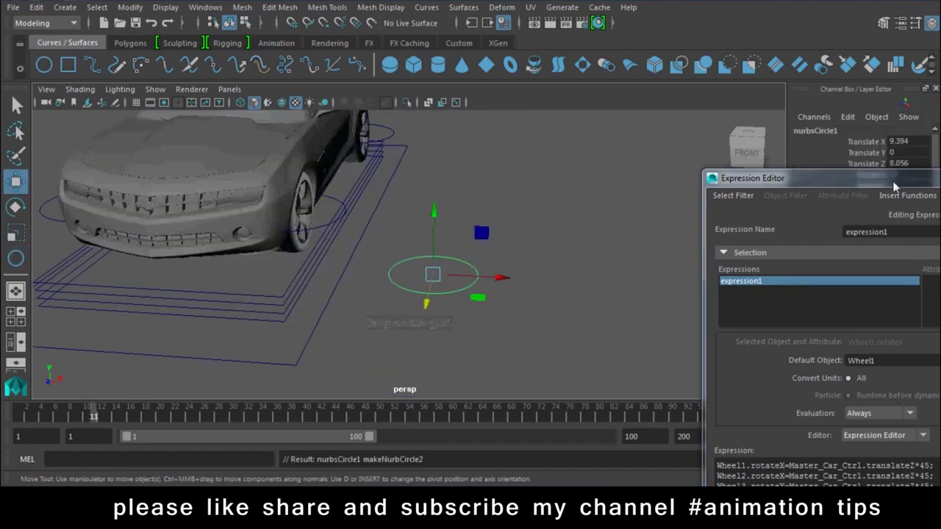
pyautogui.moveTo(895, 185); pyautogui.dragTo(901, 222)
pyautogui.moveTo(908, 142); pyautogui.dragTo(912, 164)
pyautogui.write('0')
pyautogui.press('Return')
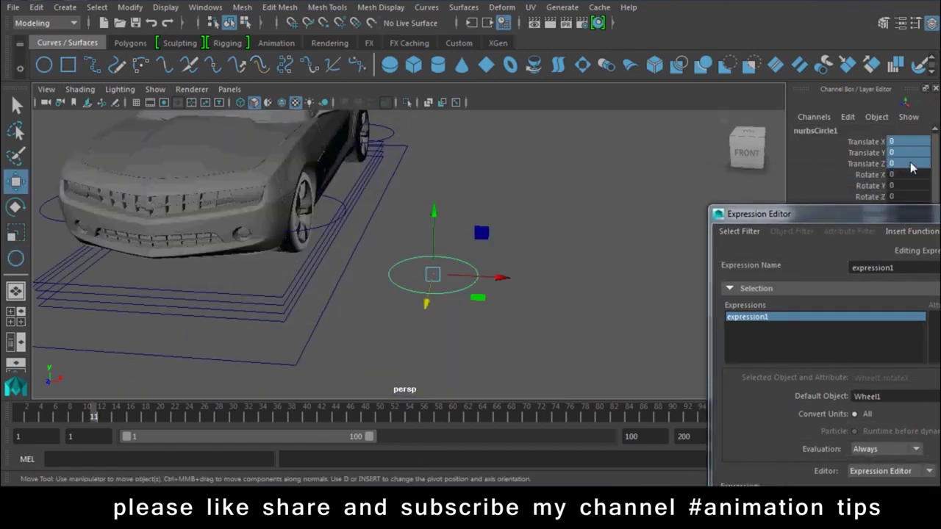
# Move the circle up over the car's roof to translate 1.249, 7.075, -0.474
pyautogui.keyDown('alt'); pyautogui.moveTo(321, 195); pyautogui.dragTo(327, 270); pyautogui.keyUp('alt')
pyautogui.moveTo(265, 250); pyautogui.dragTo(291, 74)
pyautogui.moveTo(324, 174)
pyautogui.keyDown('alt'); pyautogui.mouseDown()
pyautogui.moveTo(407, 184)
pyautogui.moveTo(350, 193)
pyautogui.mouseUp(); pyautogui.keyUp('alt')
pyautogui.keyDown('alt'); pyautogui.moveTo(349, 193); pyautogui.dragTo(384, 244, button='right'); pyautogui.keyUp('alt')
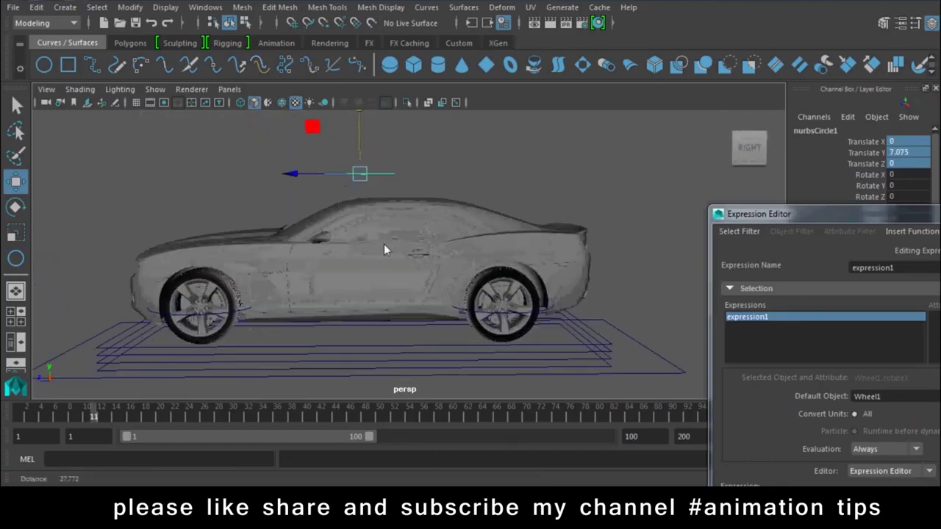
pyautogui.keyDown('alt'); pyautogui.moveTo(384, 244); pyautogui.dragTo(354, 247); pyautogui.keyUp('alt')
pyautogui.moveTo(288, 214)
pyautogui.mouseDown()
pyautogui.moveTo(405, 269)
pyautogui.moveTo(361, 257)
pyautogui.mouseUp()
pyautogui.moveTo(302, 234)
pyautogui.mouseDown()
pyautogui.moveTo(367, 239)
pyautogui.moveTo(294, 252)
pyautogui.moveTo(338, 297)
pyautogui.mouseUp()
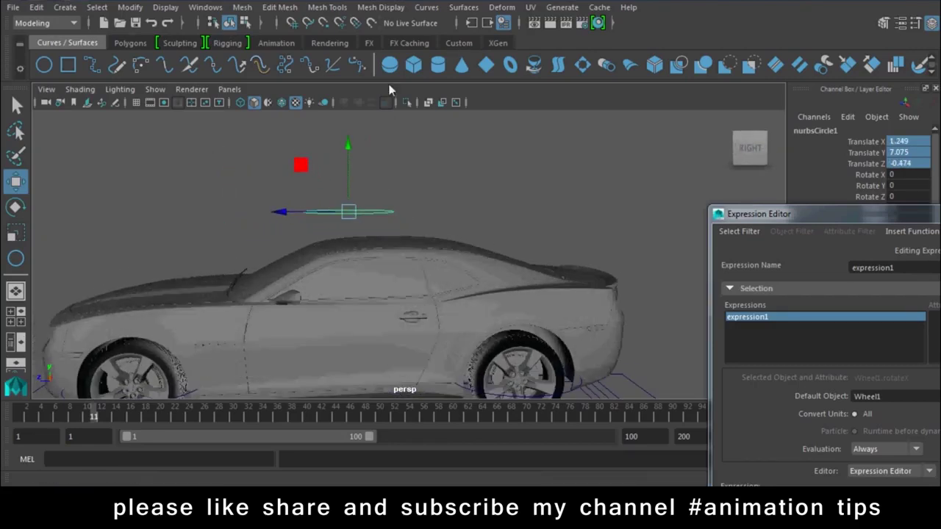
pyautogui.click(65, 7)
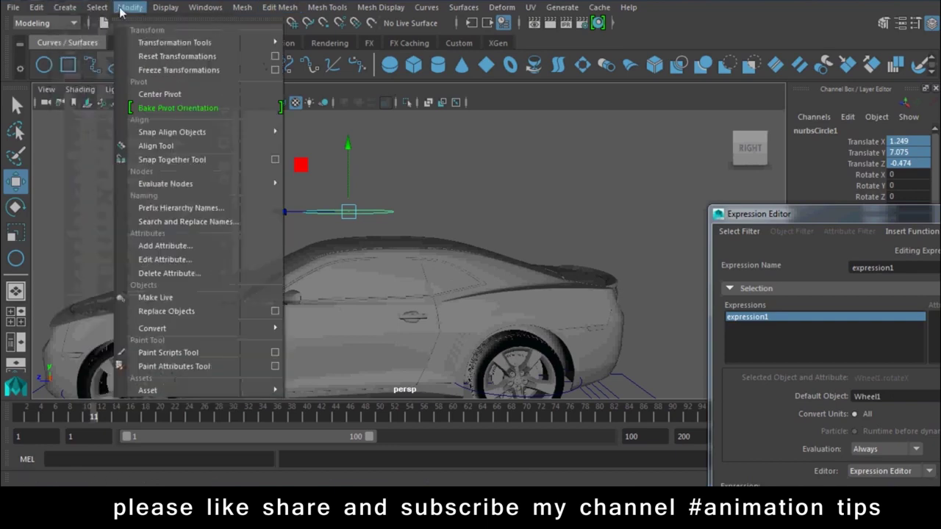
# Freeze the circle's transformations, then test-rotate it and undo the rotation
pyautogui.click(178, 70)
pyautogui.moveTo(294, 235)
pyautogui.keyDown('alt'); pyautogui.mouseDown()
pyautogui.moveTo(387, 235)
pyautogui.moveTo(323, 211)
pyautogui.mouseUp(); pyautogui.keyUp('alt')
pyautogui.press('e')
pyautogui.moveTo(279, 191); pyautogui.dragTo(522, 186)
pyautogui.hotkey('ctrl', 'z')
pyautogui.moveTo(853, 214)
pyautogui.mouseDown()
pyautogui.moveTo(861, 294)
pyautogui.moveTo(845, 408)
pyautogui.mouseUp()
pyautogui.click(408, 139)
pyautogui.click(317, 178)
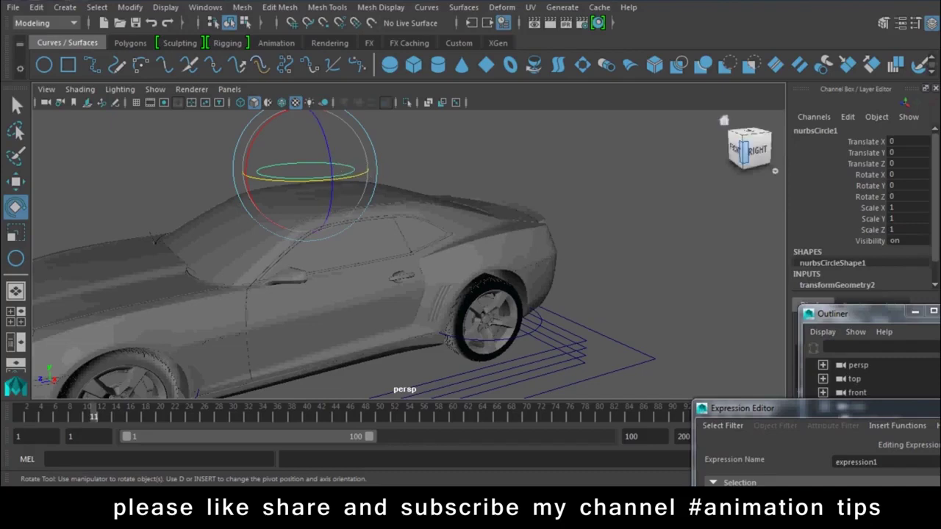
# Add a float attribute Stairing to the circle with minimum -45 and maximum 45
pyautogui.click(847, 117)
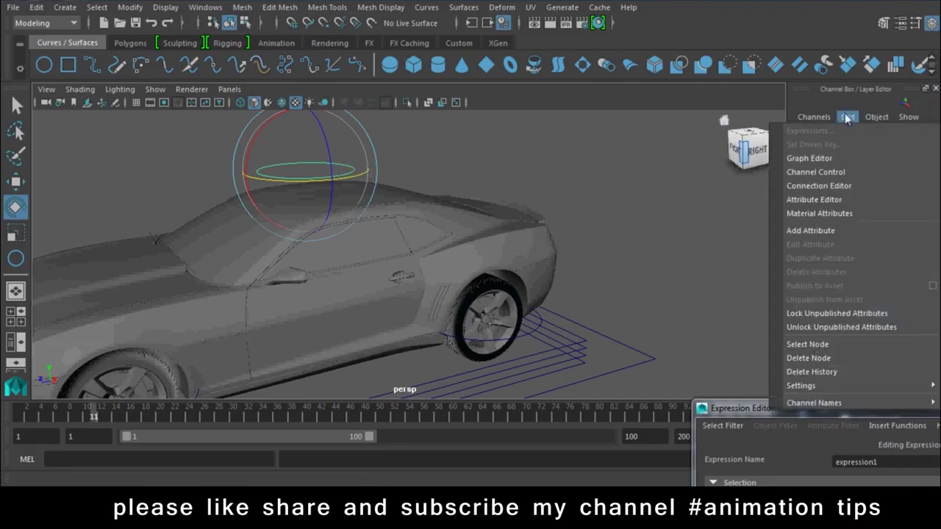
pyautogui.click(820, 231)
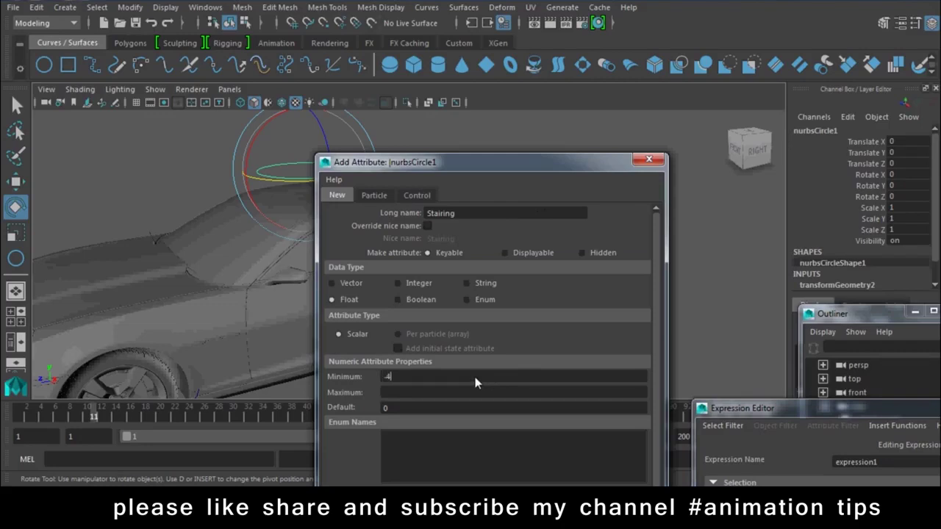
pyautogui.write('45')
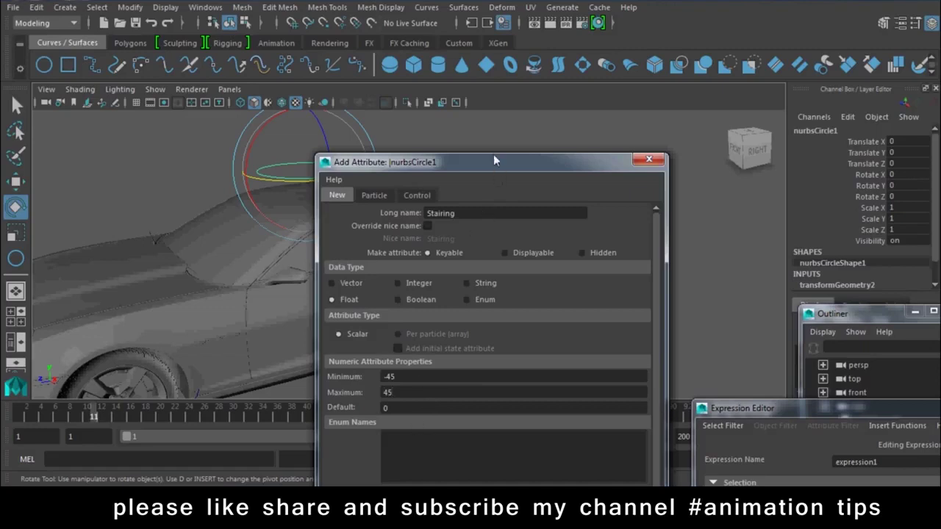
pyautogui.moveTo(493, 160); pyautogui.dragTo(466, 7)
pyautogui.click(364, 406)
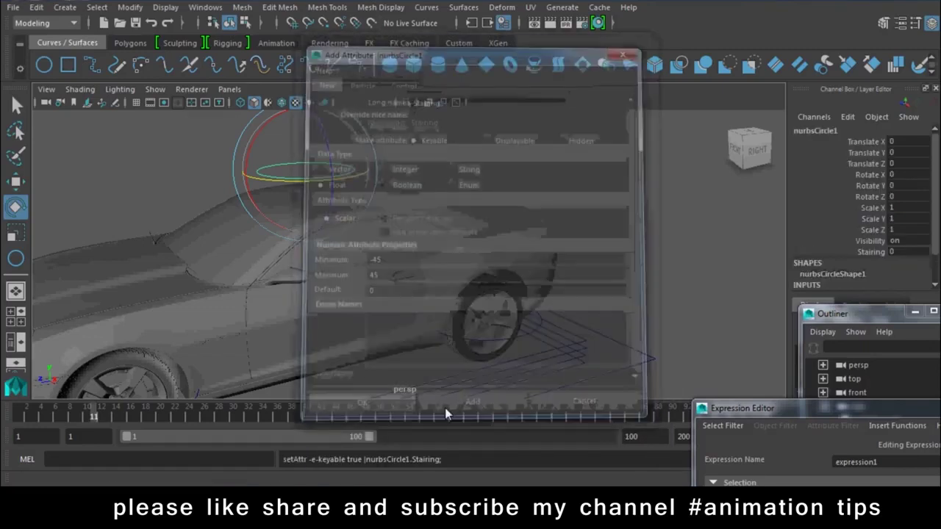
# Scrub Stairing up to its 45 maximum to test it, then reset it to 0
pyautogui.click(871, 252)
pyautogui.moveTo(478, 235); pyautogui.dragTo(306, 243, button='middle')
pyautogui.moveTo(63, 254); pyautogui.dragTo(95, 254, button='middle')
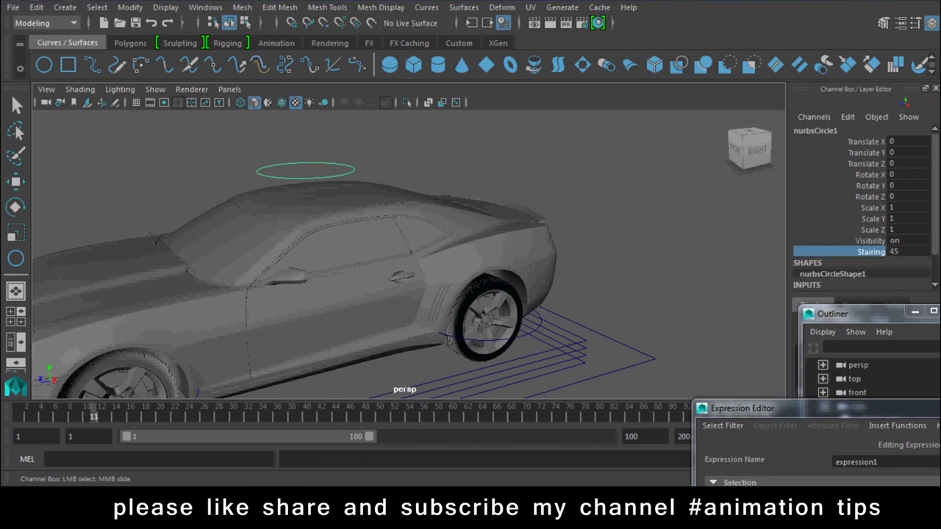
pyautogui.doubleClick(912, 253)
pyautogui.write('0')
pyautogui.press('Return')
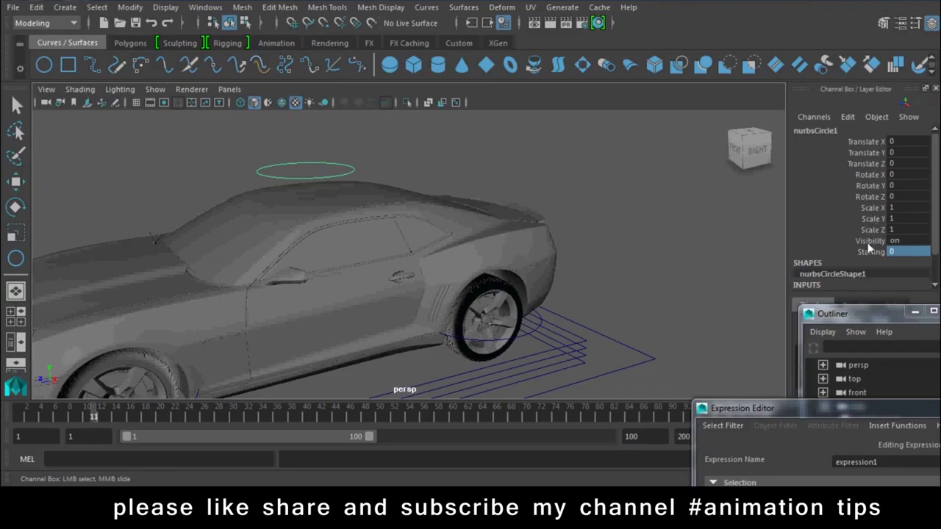
# Lock the circle's translate, rotate, scale and visibility channels from the Channel Box menu
pyautogui.moveTo(867, 141); pyautogui.dragTo(870, 241)
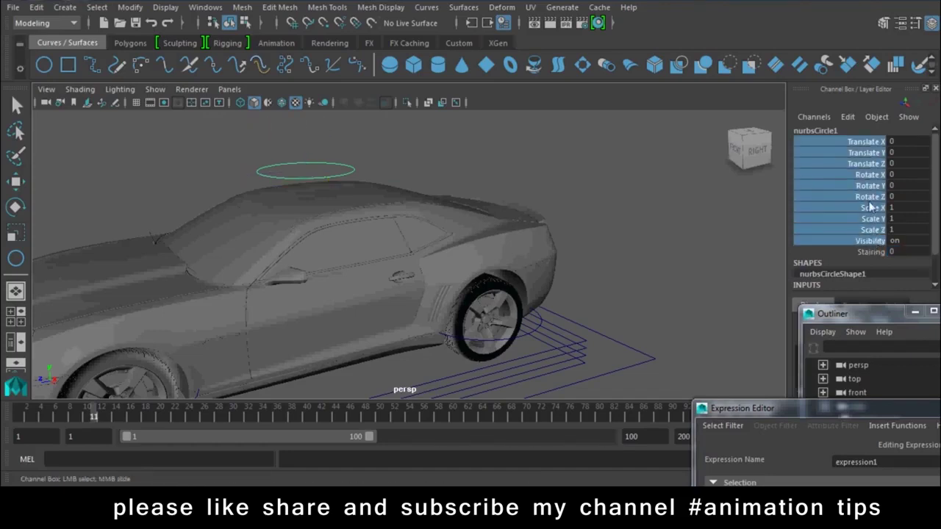
pyautogui.rightClick(871, 206)
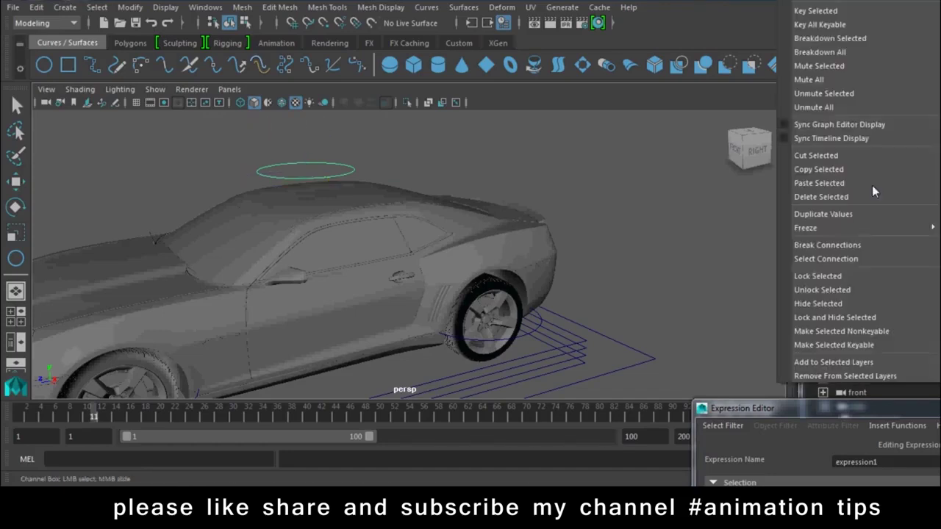
pyautogui.click(820, 276)
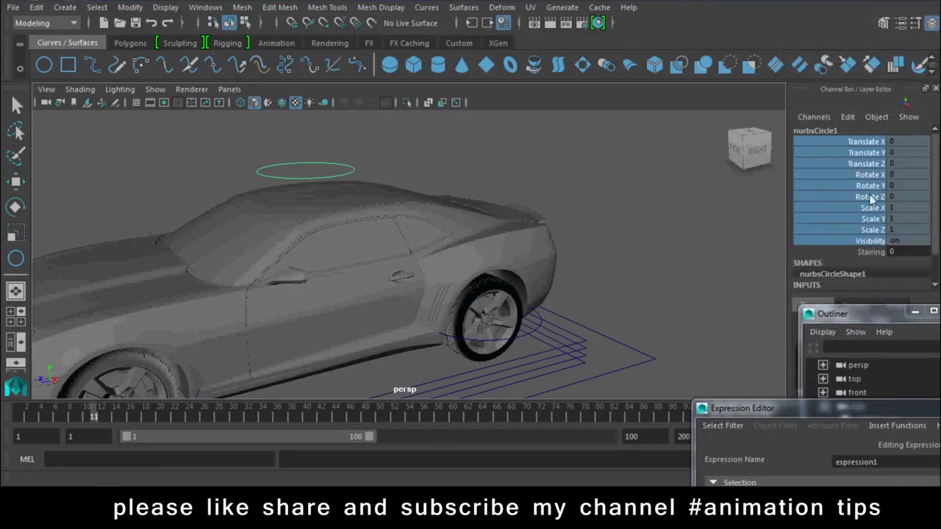
pyautogui.press('w')
pyautogui.keyDown('alt'); pyautogui.moveTo(330, 166); pyautogui.dragTo(379, 193); pyautogui.keyUp('alt')
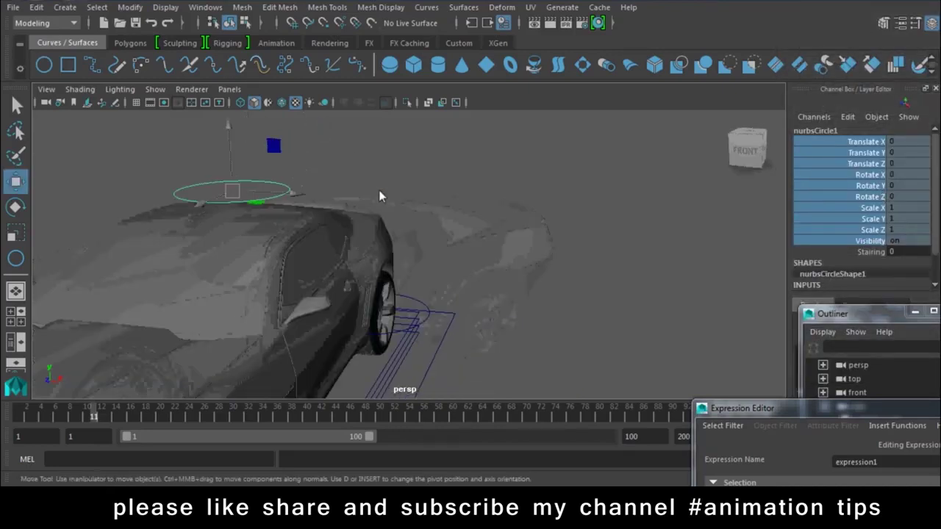
pyautogui.click(481, 183)
pyautogui.click(274, 189)
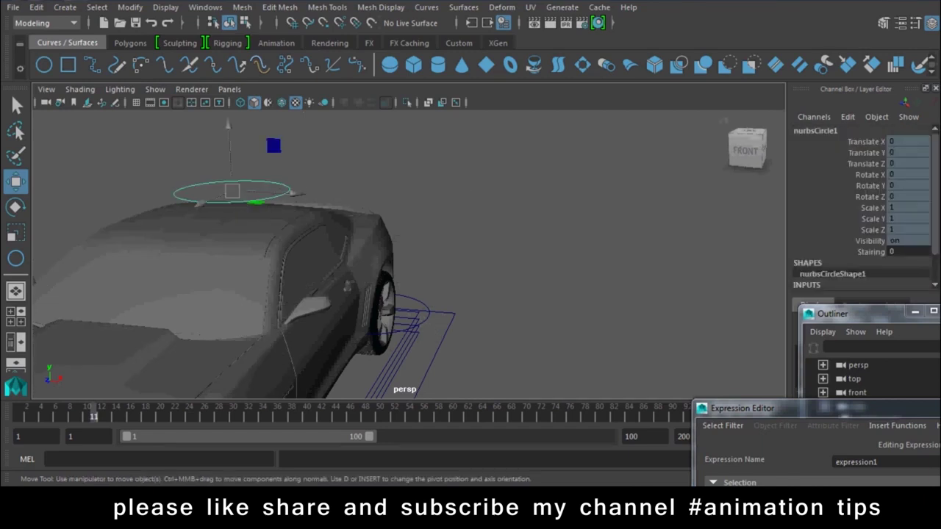
# Move translate, rotate, scale and visibility to Nonkeyable Hidden in Channel Control
pyautogui.click(849, 117)
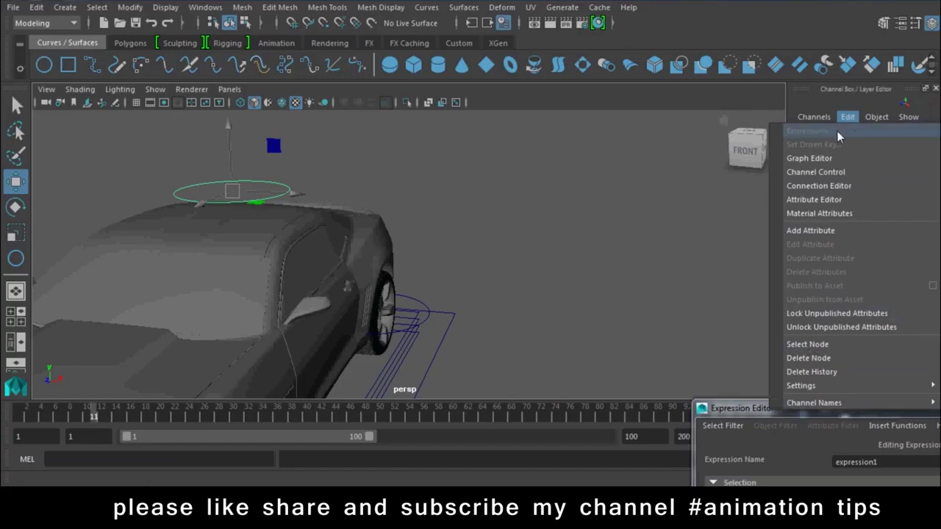
pyautogui.click(811, 172)
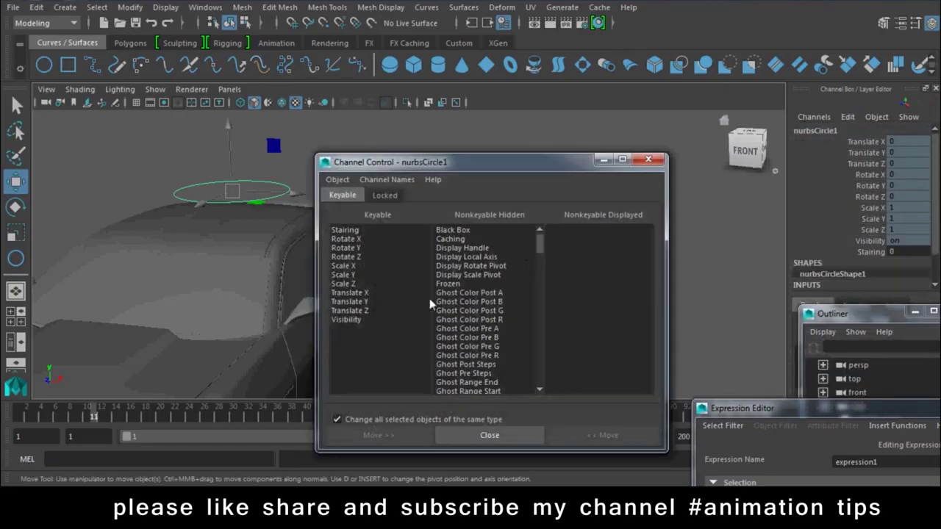
pyautogui.moveTo(345, 239); pyautogui.dragTo(349, 334)
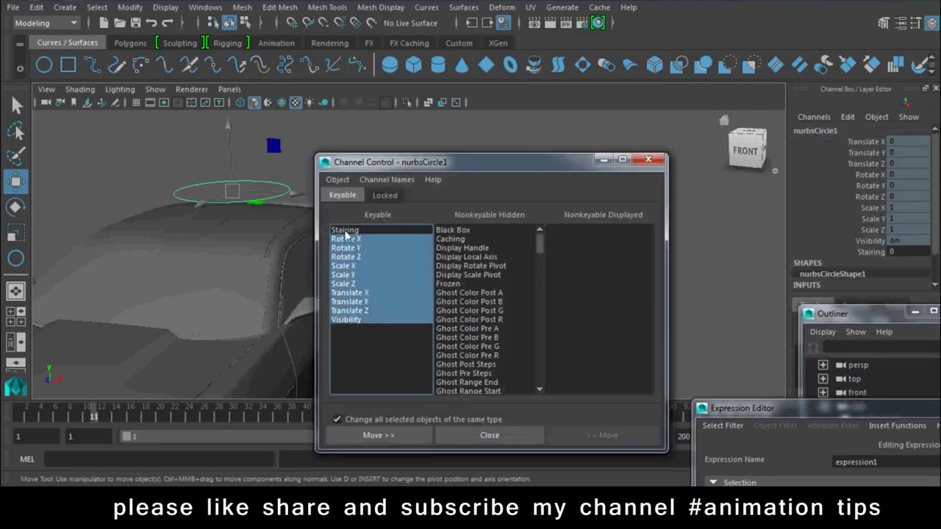
pyautogui.click(378, 435)
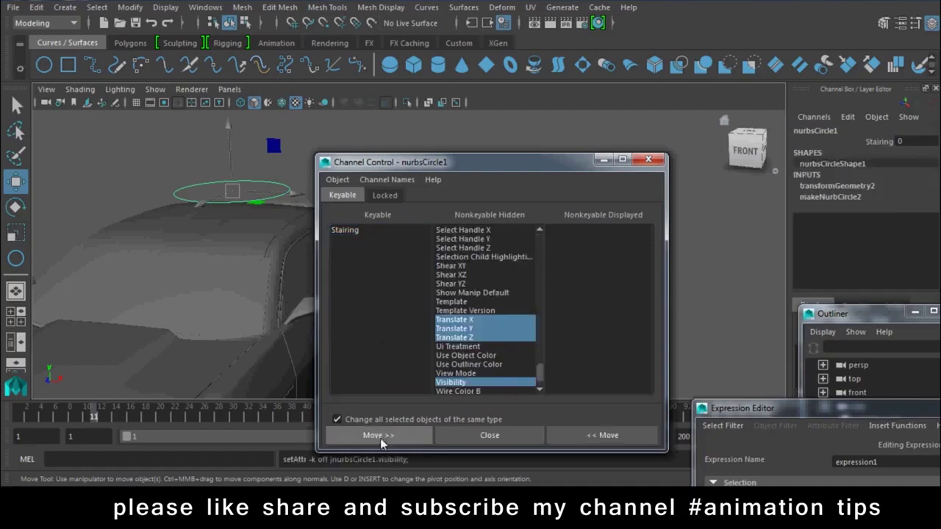
pyautogui.click(480, 437)
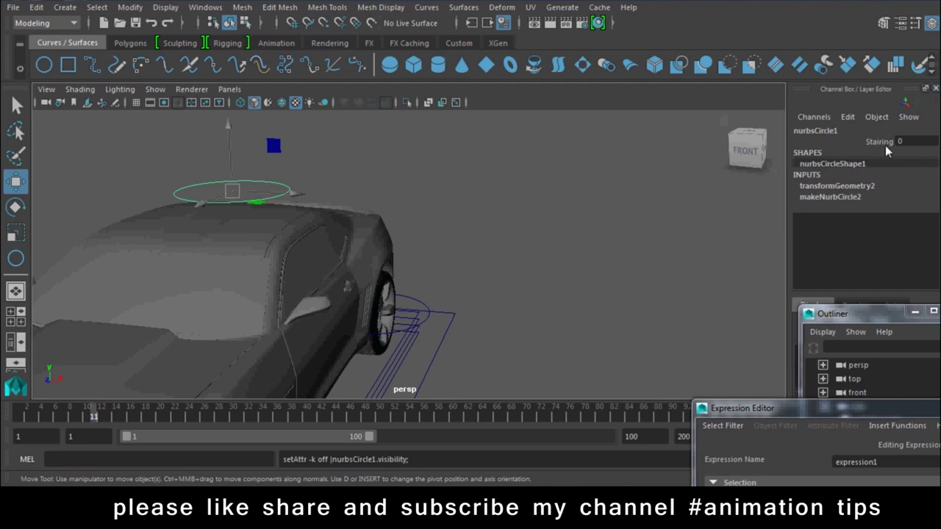
pyautogui.doubleClick(820, 132)
pyautogui.write('Stairing')
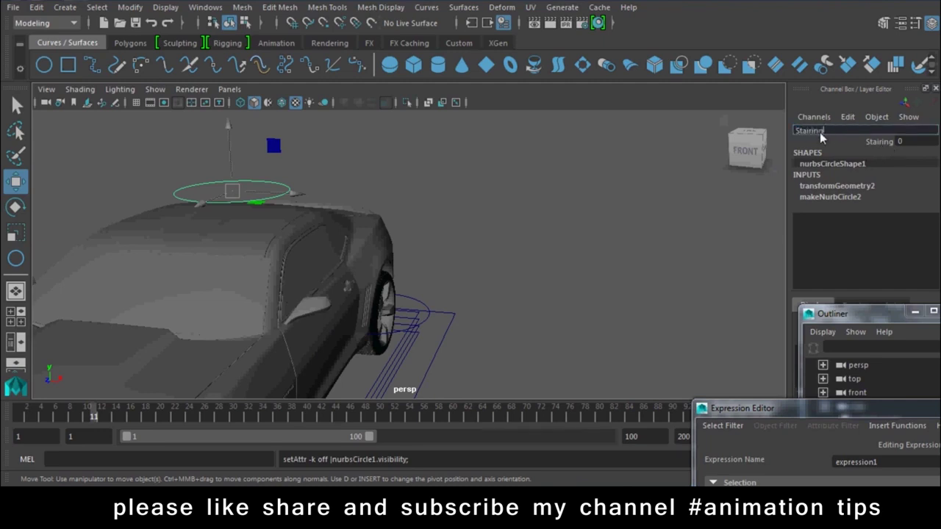
# Confirm the name Stairing and test its Stairing attribute, then undo the change
pyautogui.press('Return')
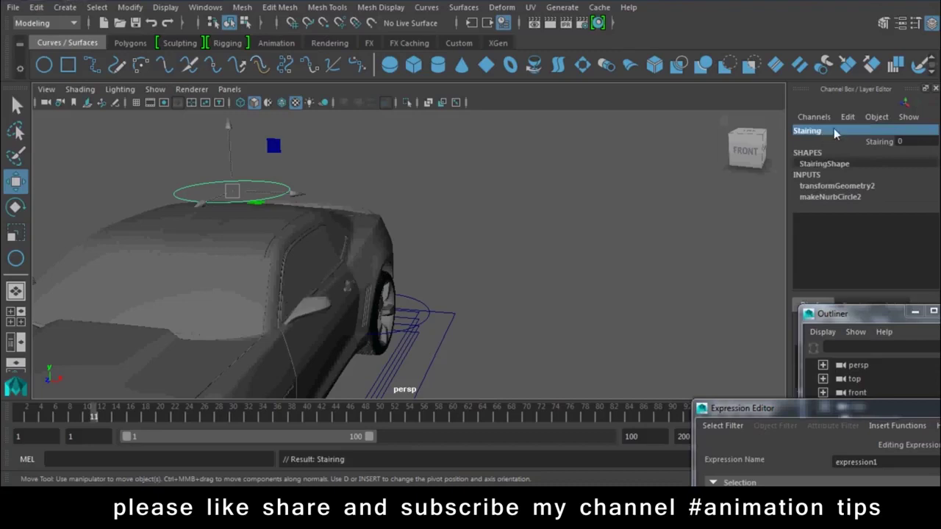
pyautogui.moveTo(625, 218)
pyautogui.keyDown('alt'); pyautogui.mouseDown()
pyautogui.moveTo(660, 232)
pyautogui.moveTo(409, 225)
pyautogui.moveTo(321, 204)
pyautogui.moveTo(456, 250)
pyautogui.moveTo(729, 210)
pyautogui.mouseUp(); pyautogui.keyUp('alt')
pyautogui.click(875, 141)
pyautogui.moveTo(397, 209)
pyautogui.mouseDown(button='middle')
pyautogui.moveTo(360, 209)
pyautogui.moveTo(593, 232)
pyautogui.mouseUp(button='middle')
pyautogui.hotkey('ctrl', 'z')
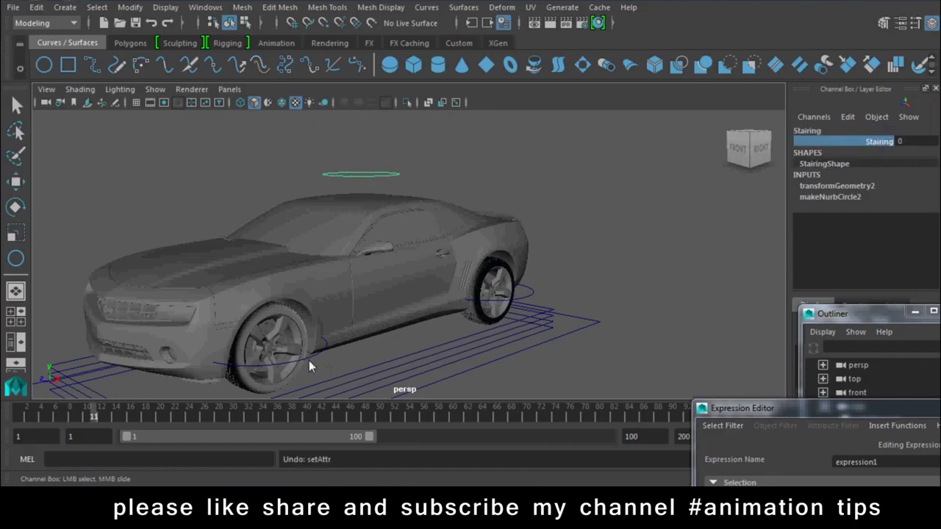
# Test-turn the front wheel control's Rotate Y to about 100, then bring up the Expression Editor
pyautogui.click(308, 361)
pyautogui.press('w')
pyautogui.click(869, 185)
pyautogui.moveTo(465, 257)
pyautogui.mouseDown(button='middle')
pyautogui.moveTo(417, 258)
pyautogui.moveTo(472, 275)
pyautogui.mouseUp(button='middle')
pyautogui.moveTo(472, 276)
pyautogui.keyDown('alt'); pyautogui.mouseDown()
pyautogui.moveTo(456, 374)
pyautogui.moveTo(482, 323)
pyautogui.moveTo(293, 305)
pyautogui.mouseUp(); pyautogui.keyUp('alt')
pyautogui.click(293, 304)
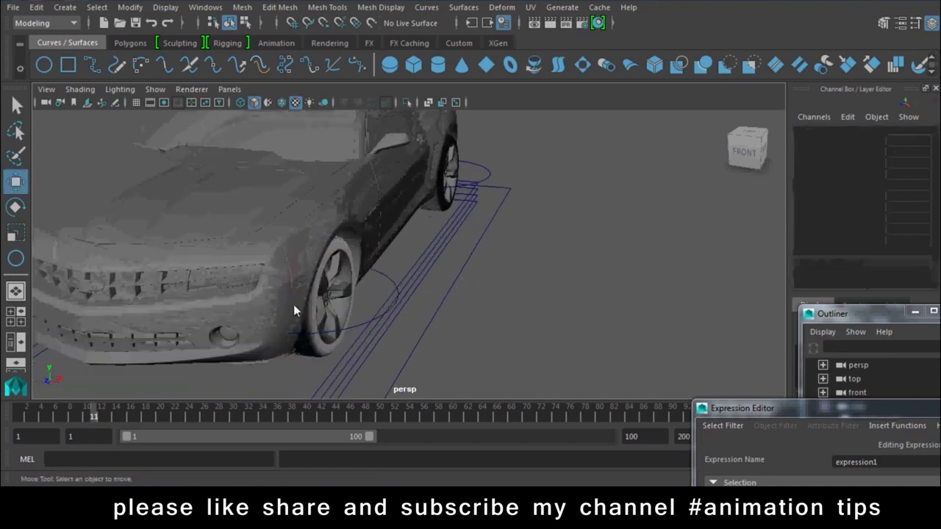
pyautogui.click(386, 276)
pyautogui.click(869, 185)
pyautogui.moveTo(516, 225)
pyautogui.mouseDown(button='middle')
pyautogui.moveTo(389, 231)
pyautogui.moveTo(417, 235)
pyautogui.mouseUp(button='middle')
pyautogui.click(655, 238)
pyautogui.moveTo(738, 408)
pyautogui.mouseDown()
pyautogui.moveTo(635, 109)
pyautogui.moveTo(632, 51)
pyautogui.mouseUp()
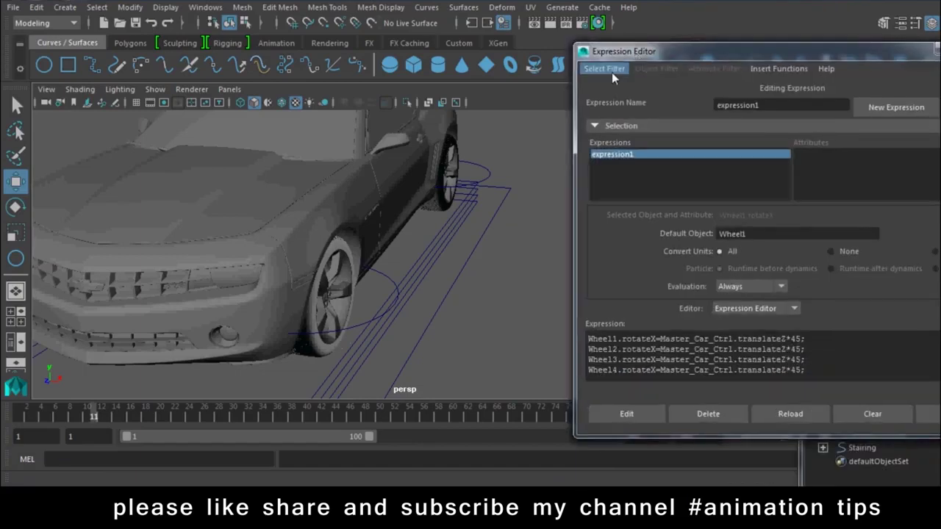
# Filter the Expression Editor By Object/Attribute Name and copy Wheel_ctrl1.rotateY
pyautogui.click(612, 70)
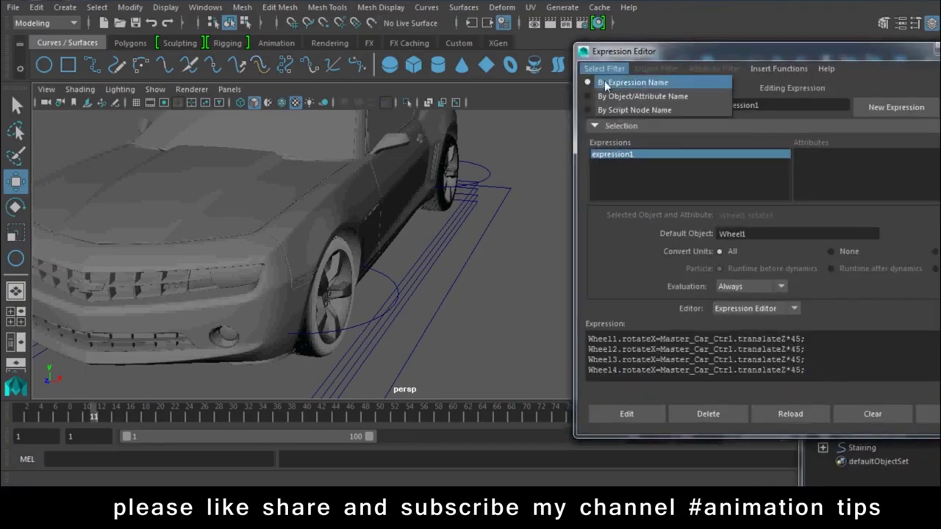
pyautogui.click(603, 95)
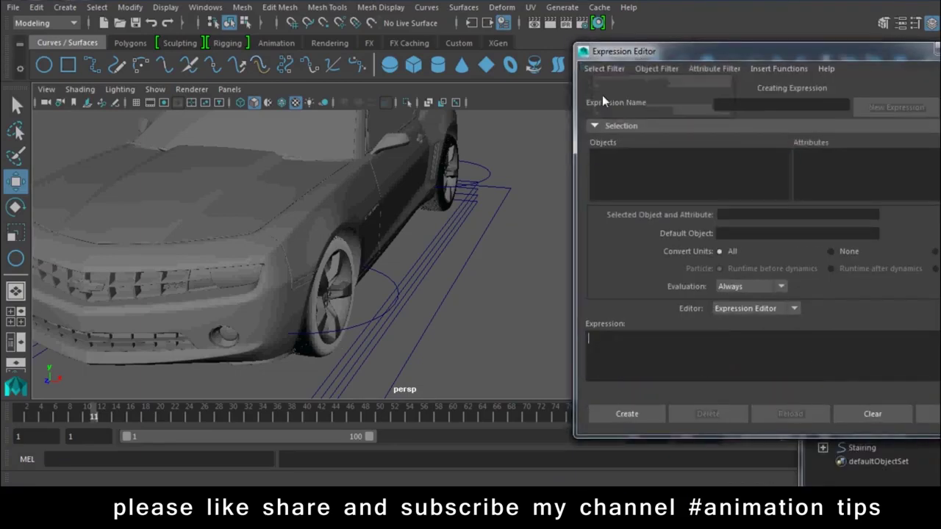
pyautogui.click(348, 335)
pyautogui.click(828, 170)
pyautogui.click(820, 181)
pyautogui.scroll(-3, 820, 184)
pyautogui.moveTo(821, 213); pyautogui.dragTo(597, 212)
pyautogui.hotkey('ctrl', 'c')
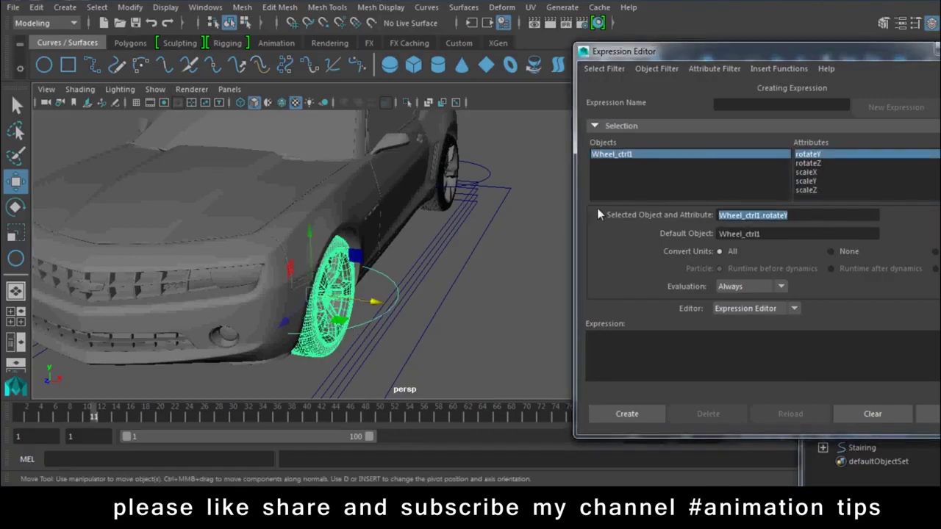
# Compose 'Wheel_ctrl1.rotateY=Stairing.Stairing' by pasting the wheel and Stairing attribute names
pyautogui.moveTo(509, 305)
pyautogui.keyDown('alt'); pyautogui.mouseDown()
pyautogui.moveTo(424, 262)
pyautogui.moveTo(355, 175)
pyautogui.mouseUp(); pyautogui.keyUp('alt')
pyautogui.click(342, 180)
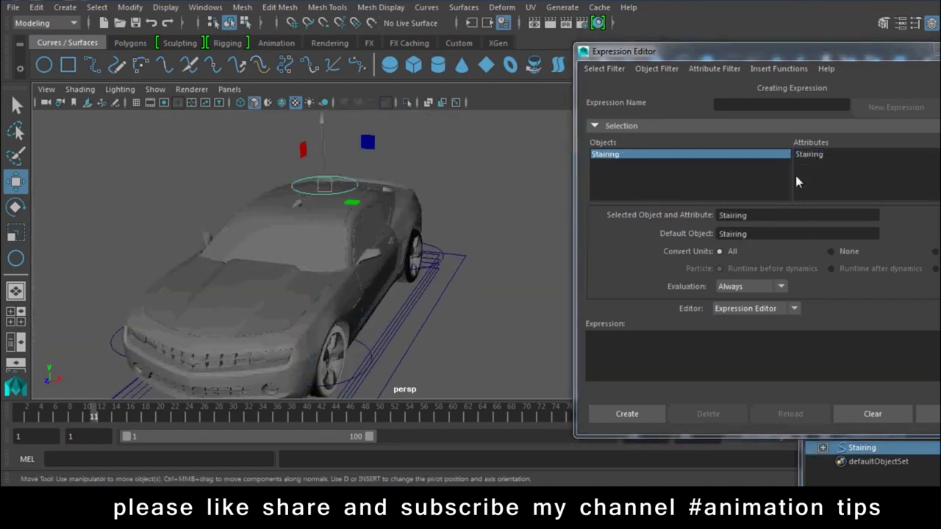
pyautogui.click(808, 154)
pyautogui.click(699, 357)
pyautogui.hotkey('ctrl', 'v')
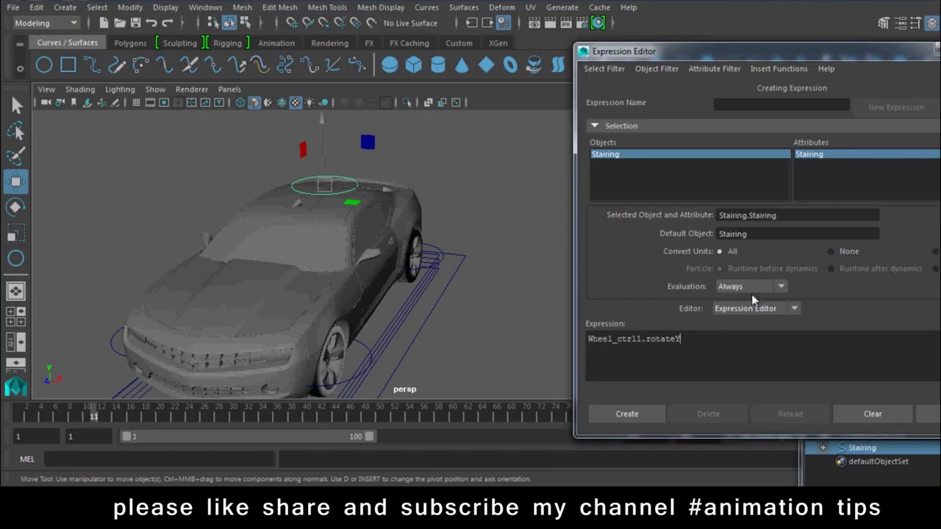
pyautogui.moveTo(765, 220); pyautogui.dragTo(668, 216)
pyautogui.hotkey('ctrl', 'c')
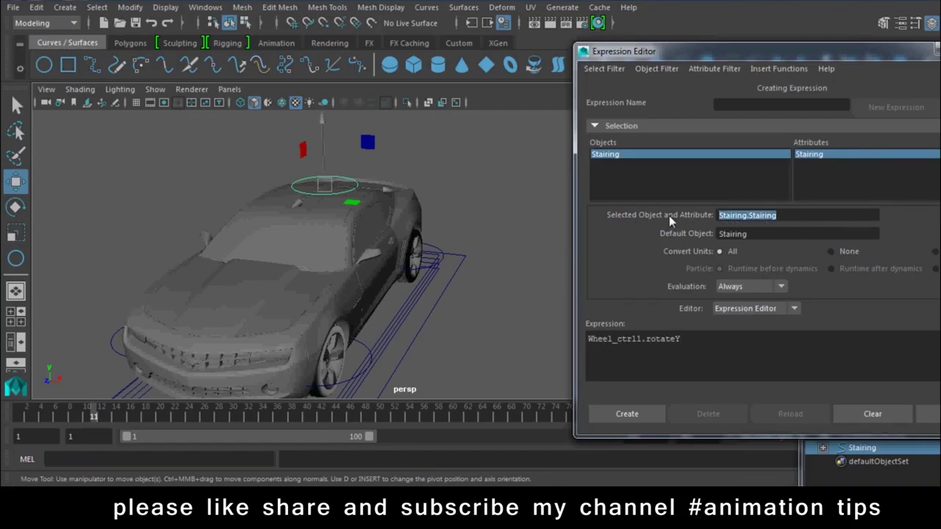
pyautogui.click(715, 346)
pyautogui.write('=')
pyautogui.hotkey('ctrl', 'v')
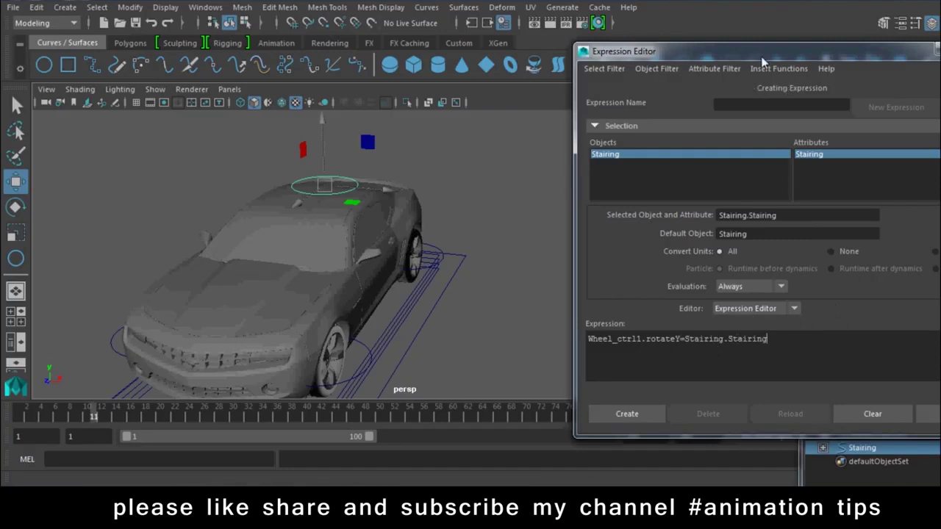
# End the line with a semicolon, create expression2, and test Stairing turning the wheel
pyautogui.moveTo(761, 56); pyautogui.dragTo(726, 182)
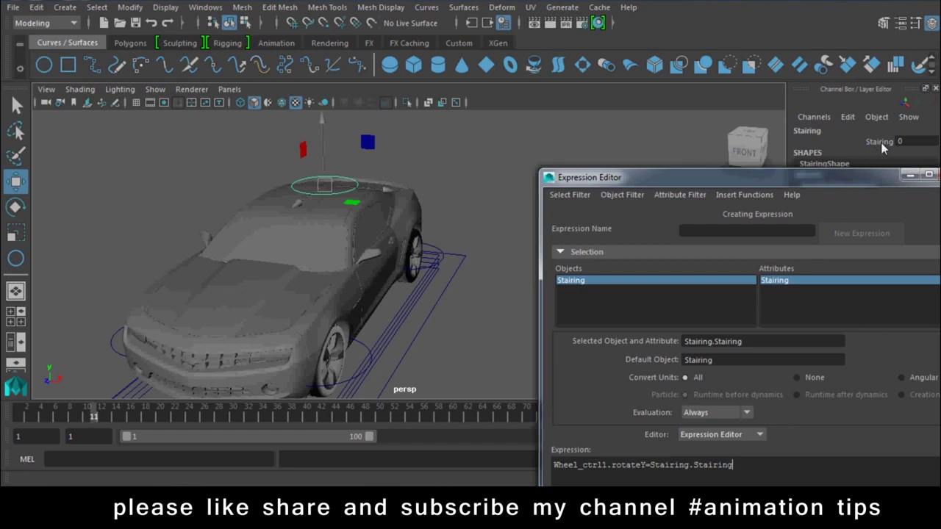
pyautogui.moveTo(788, 179); pyautogui.dragTo(781, 77)
pyautogui.write(';')
pyautogui.click(611, 438)
pyautogui.moveTo(330, 210)
pyautogui.keyDown('alt'); pyautogui.mouseDown()
pyautogui.moveTo(345, 248)
pyautogui.moveTo(355, 208)
pyautogui.mouseUp(); pyautogui.keyUp('alt')
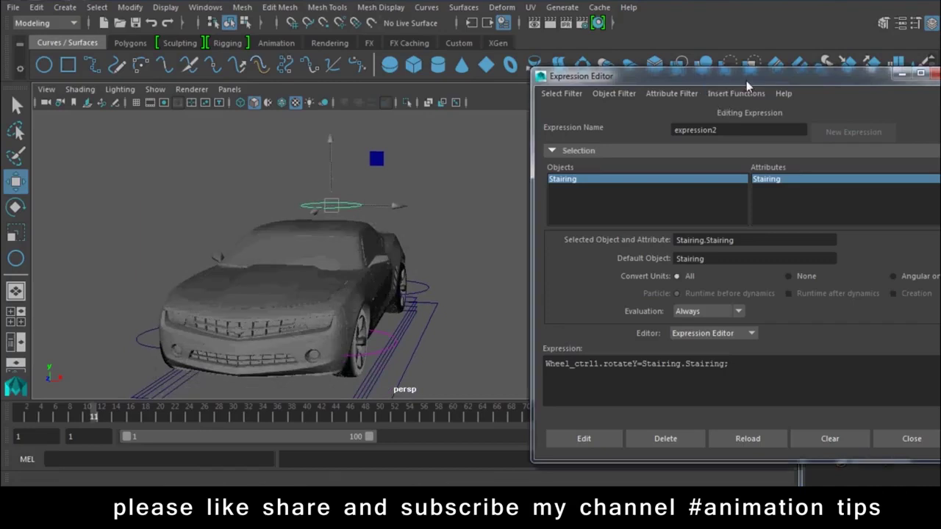
pyautogui.moveTo(746, 80); pyautogui.dragTo(794, 276)
pyautogui.click(876, 141)
pyautogui.moveTo(455, 173)
pyautogui.mouseDown(button='middle')
pyautogui.moveTo(371, 176)
pyautogui.moveTo(537, 194)
pyautogui.moveTo(480, 207)
pyautogui.moveTo(122, 221)
pyautogui.moveTo(754, 215)
pyautogui.mouseUp(button='middle')
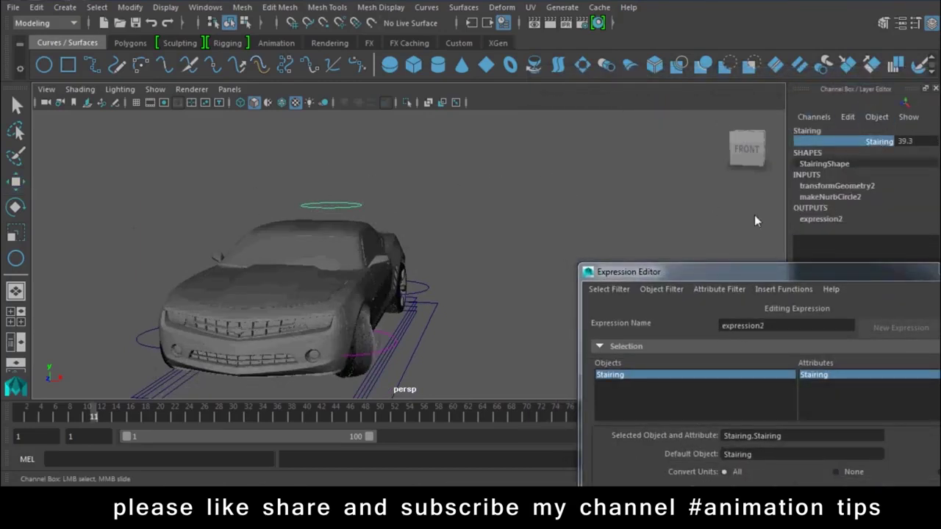
# Duplicate the expression onto a second line and select the other front wheel control, Wheel_ctrl4
pyautogui.moveTo(681, 274); pyautogui.dragTo(594, 41)
pyautogui.moveTo(688, 326); pyautogui.dragTo(504, 327)
pyautogui.hotkey('ctrl', 'c')
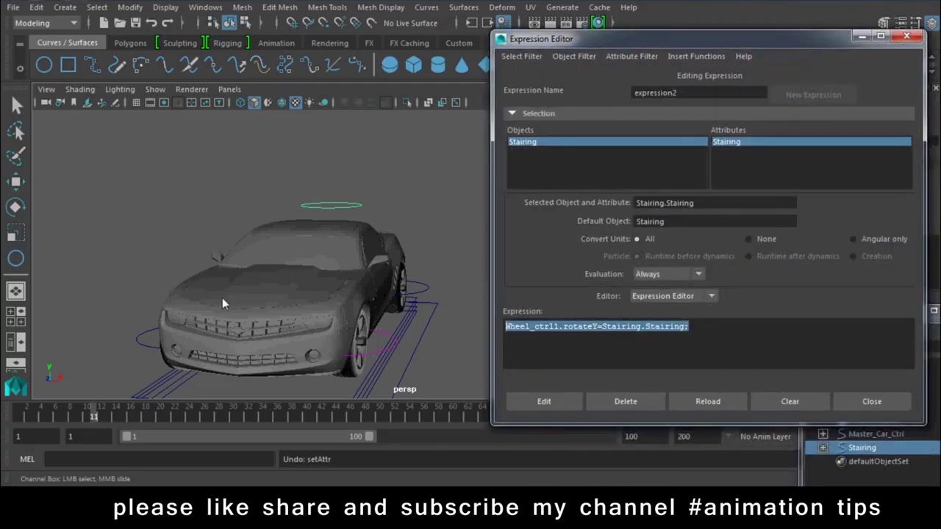
pyautogui.click(719, 328)
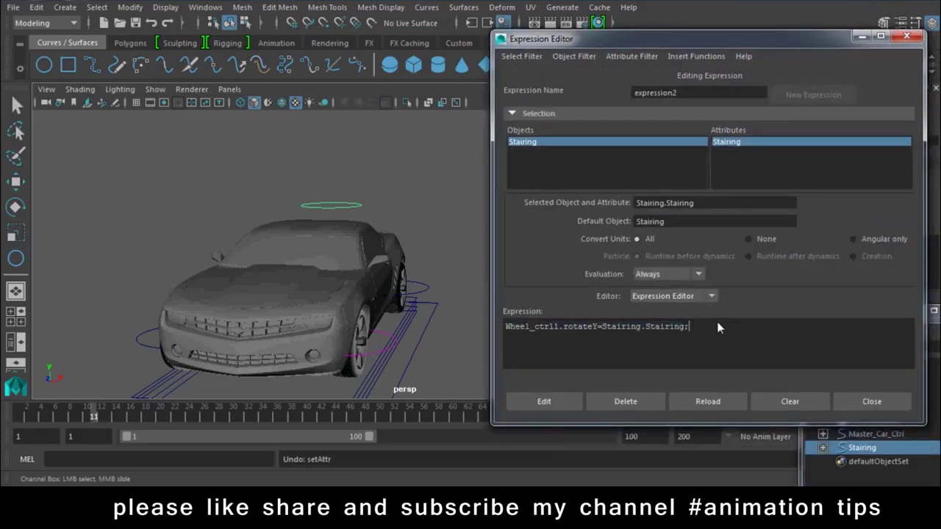
pyautogui.press('Return')
pyautogui.hotkey('ctrl', 'v')
pyautogui.moveTo(412, 294)
pyautogui.keyDown('alt'); pyautogui.mouseDown()
pyautogui.moveTo(308, 303)
pyautogui.moveTo(340, 299)
pyautogui.mouseUp(); pyautogui.keyUp('alt')
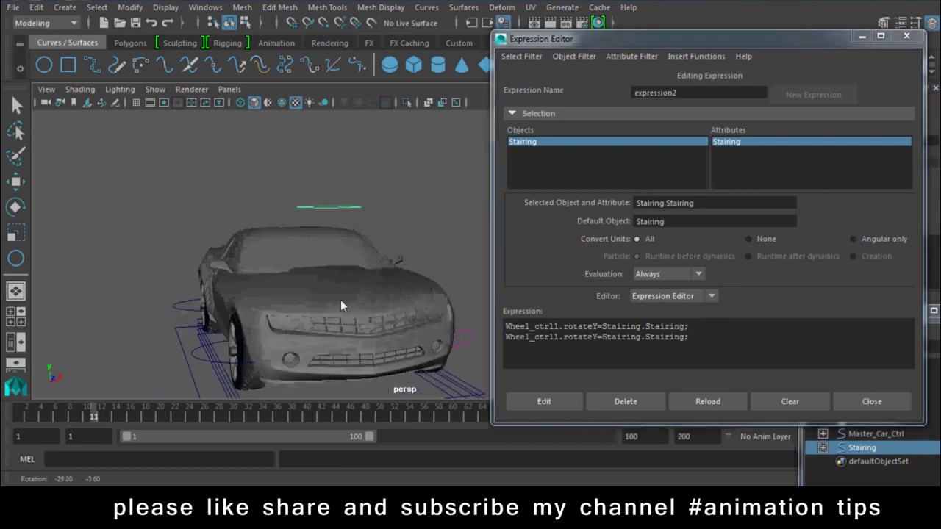
pyautogui.click(521, 401)
pyautogui.keyDown('alt'); pyautogui.moveTo(408, 390); pyautogui.dragTo(260, 307); pyautogui.keyUp('alt')
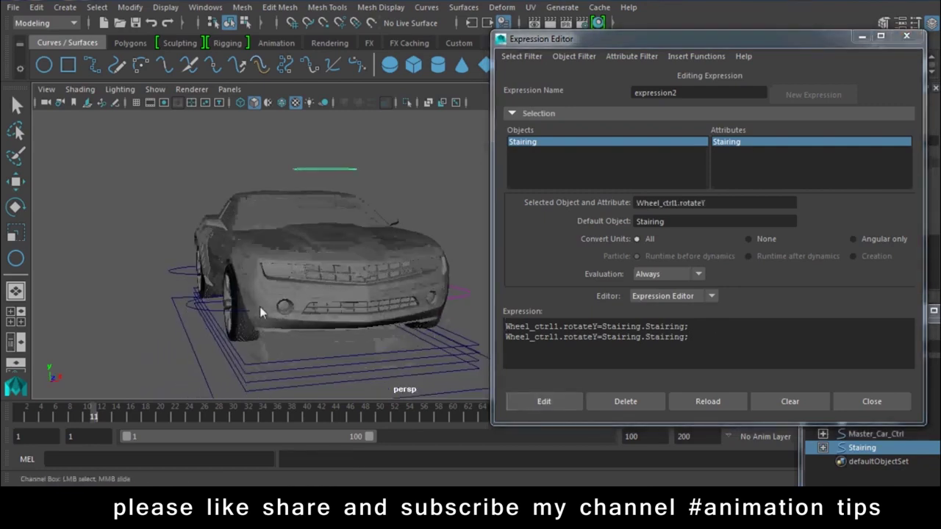
pyautogui.click(191, 313)
pyautogui.press('w')
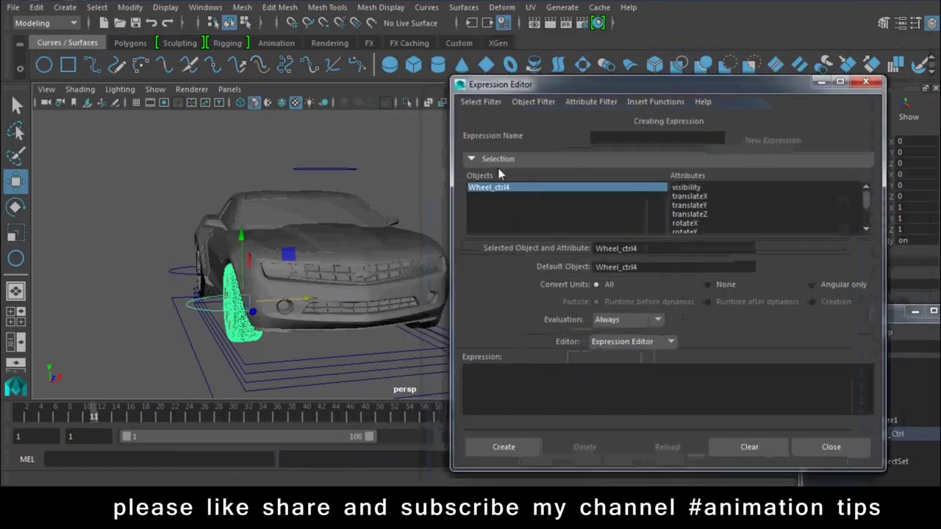
# Load expression2, change the second line to Wheel_ctrl4.rotateY, and apply the edit
pyautogui.click(480, 102)
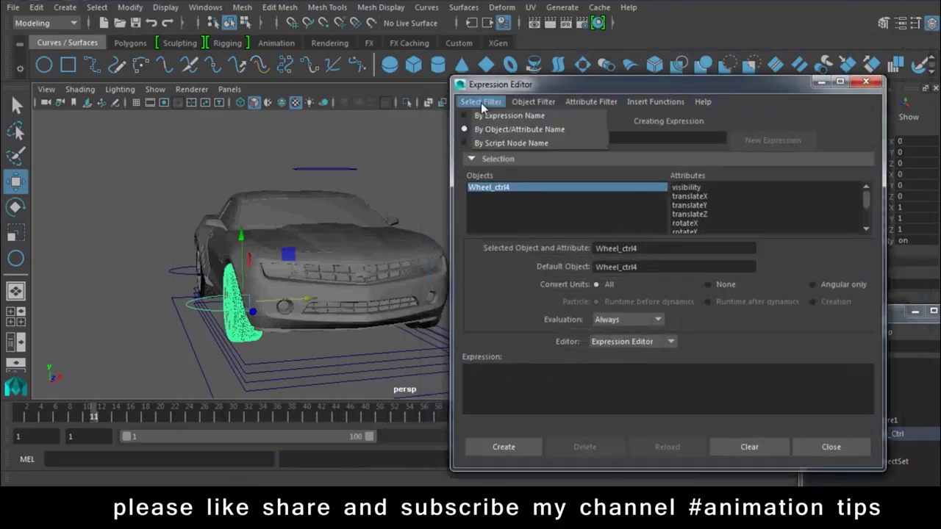
pyautogui.click(493, 114)
pyautogui.click(492, 196)
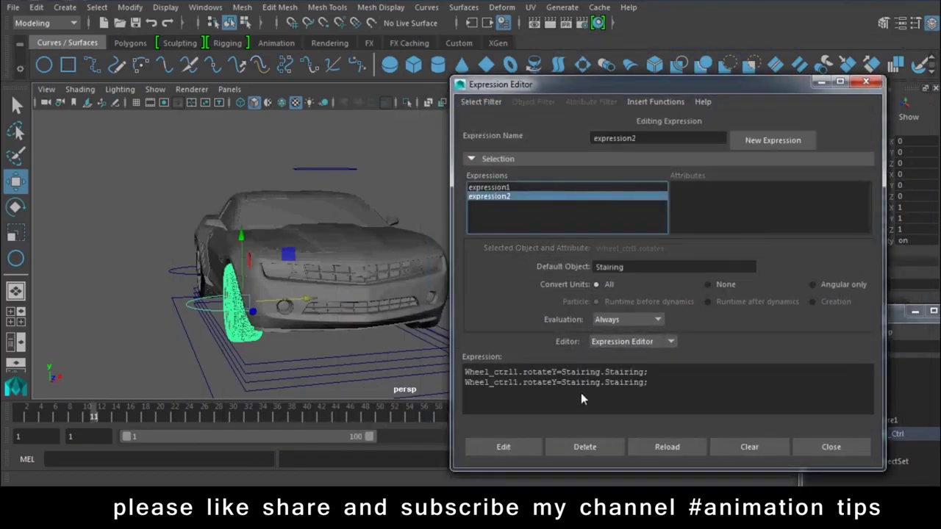
pyautogui.click(515, 381)
pyautogui.write('4')
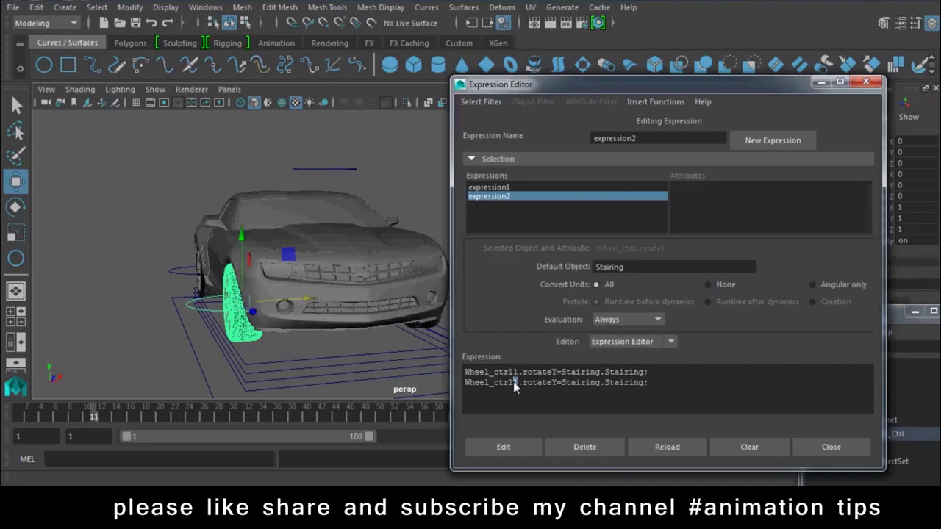
pyautogui.click(503, 446)
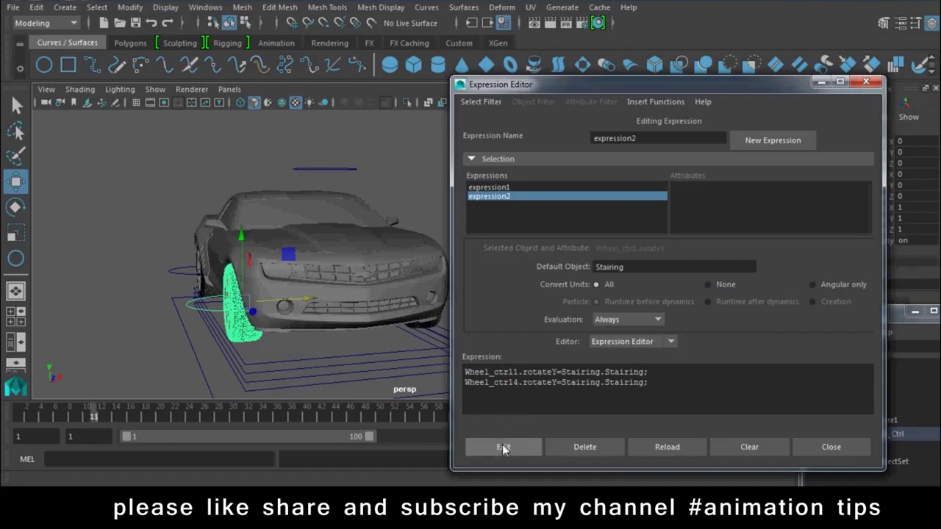
# Test Stairing steering both front wheels, then turn them back toward straight
pyautogui.click(348, 168)
pyautogui.moveTo(507, 84); pyautogui.dragTo(544, 306)
pyautogui.moveTo(551, 180); pyautogui.dragTo(385, 183, button='middle')
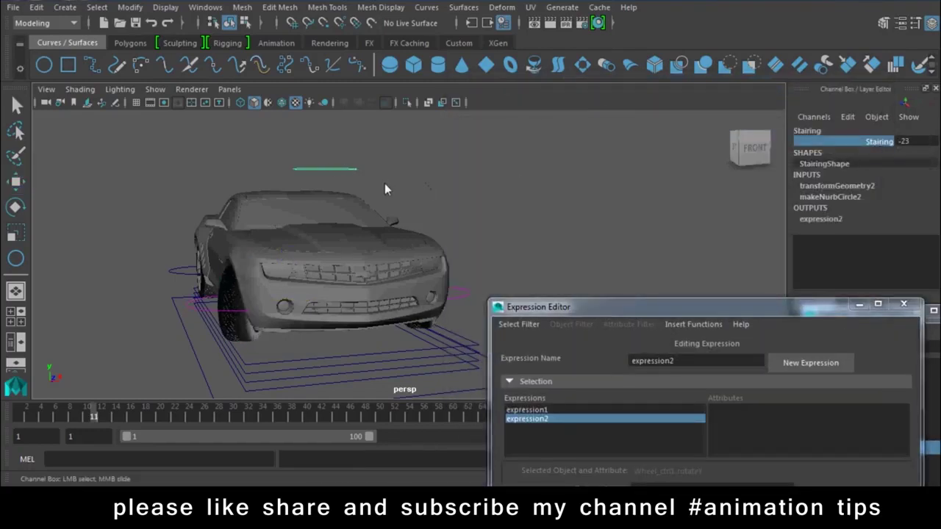
pyautogui.keyDown('alt'); pyautogui.moveTo(474, 239); pyautogui.dragTo(456, 252); pyautogui.keyUp('alt')
pyautogui.moveTo(456, 252); pyautogui.dragTo(767, 289, button='middle')
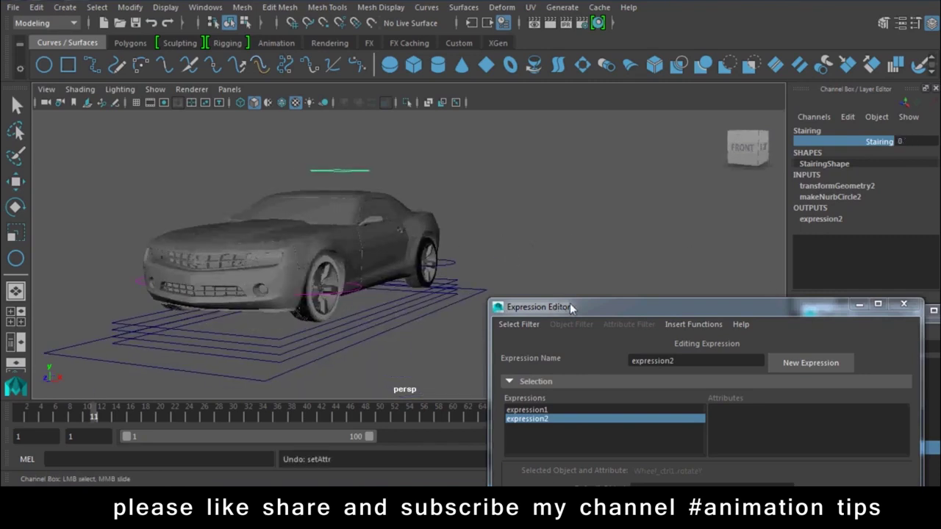
pyautogui.moveTo(570, 302); pyautogui.dragTo(534, 54)
# Rename expression1 to Tyre_Rotate and apply the edit
pyautogui.click(495, 163)
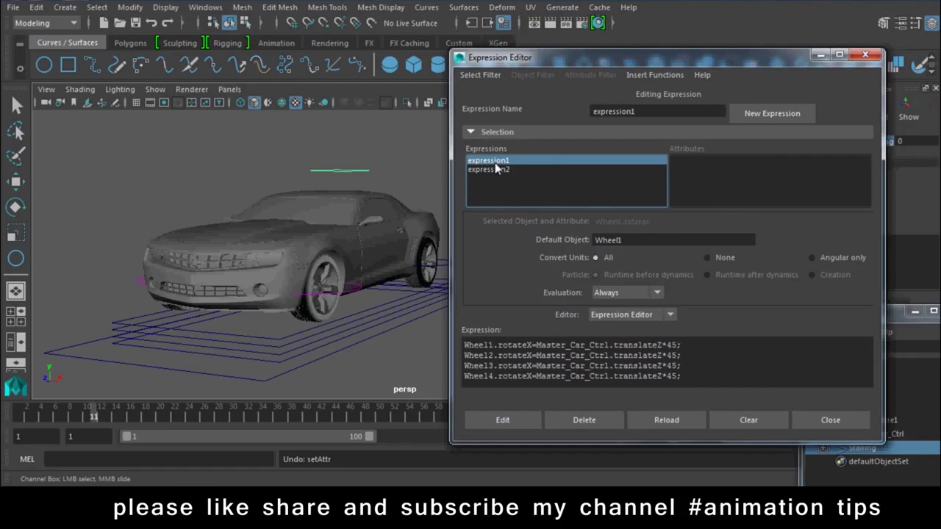
pyautogui.doubleClick(613, 111)
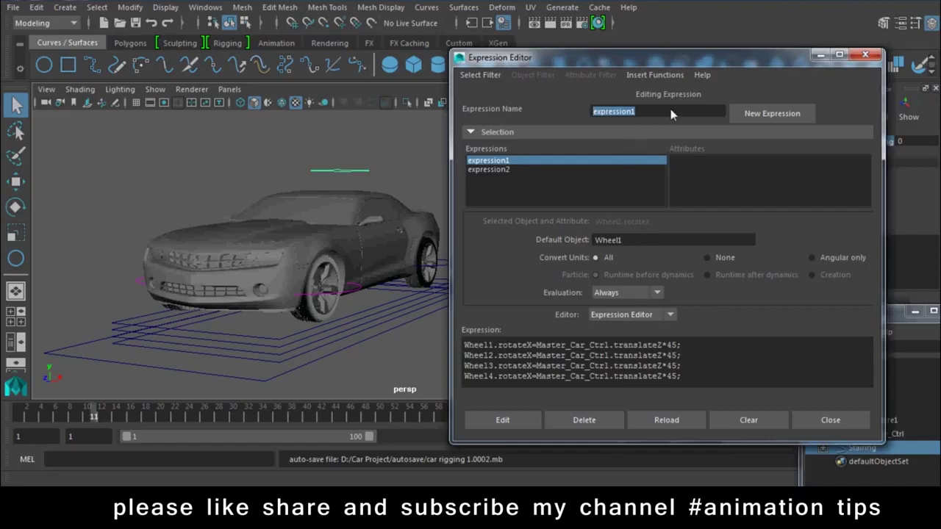
pyautogui.moveTo(676, 110); pyautogui.dragTo(580, 108)
pyautogui.click(491, 170)
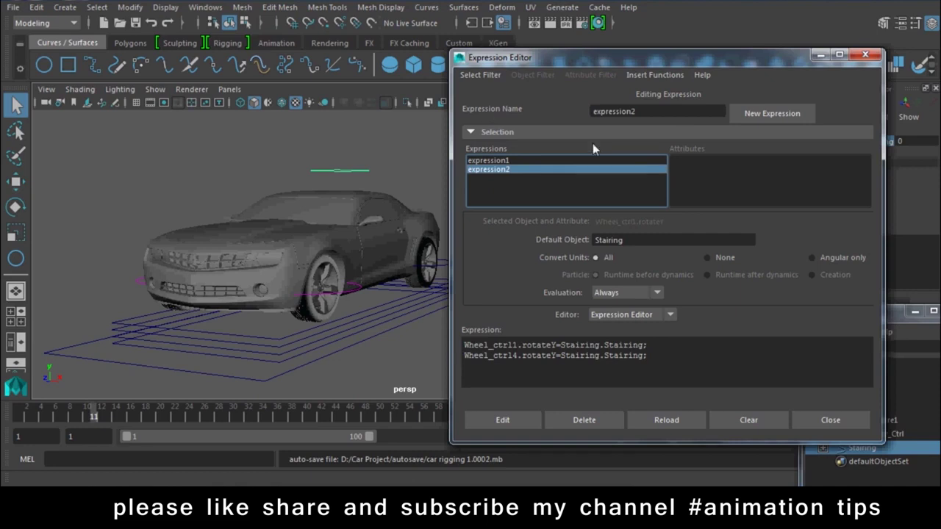
pyautogui.click(499, 161)
pyautogui.moveTo(674, 113); pyautogui.dragTo(465, 116)
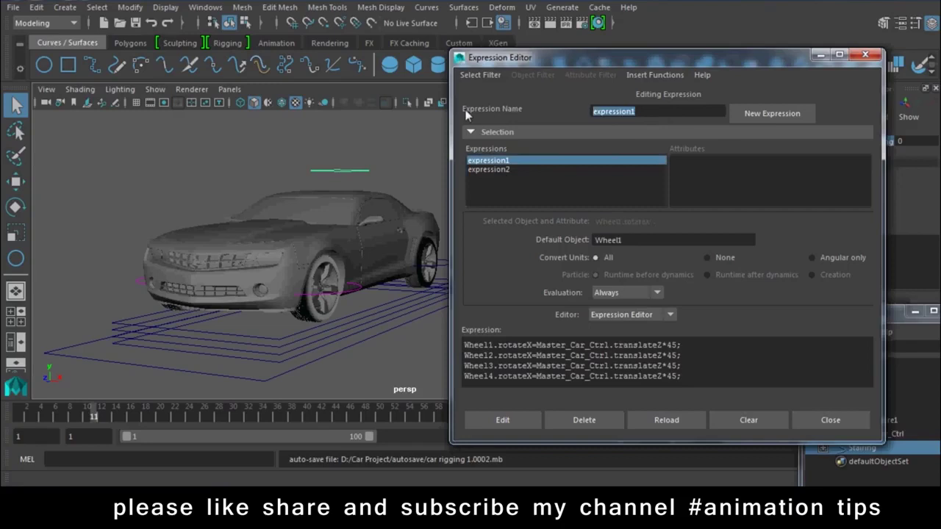
pyautogui.write('Tyre')
pyautogui.write(' Rotate')
pyautogui.click(493, 420)
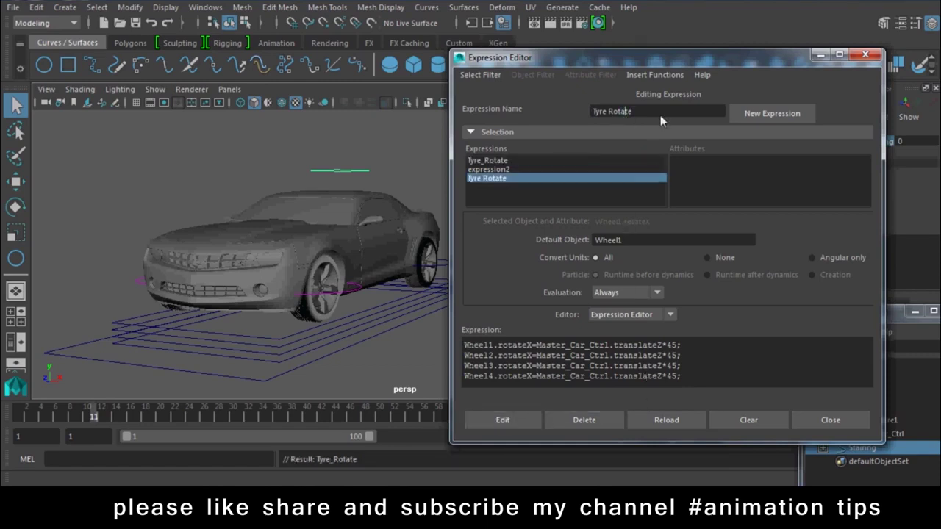
# Refresh the expression list by toggling the filter between object/attribute and expression names
pyautogui.click(494, 169)
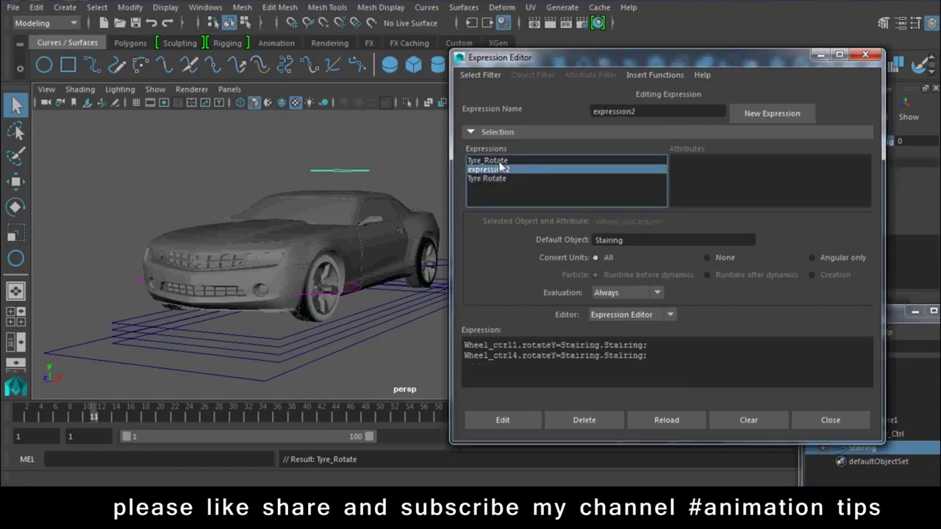
pyautogui.click(502, 162)
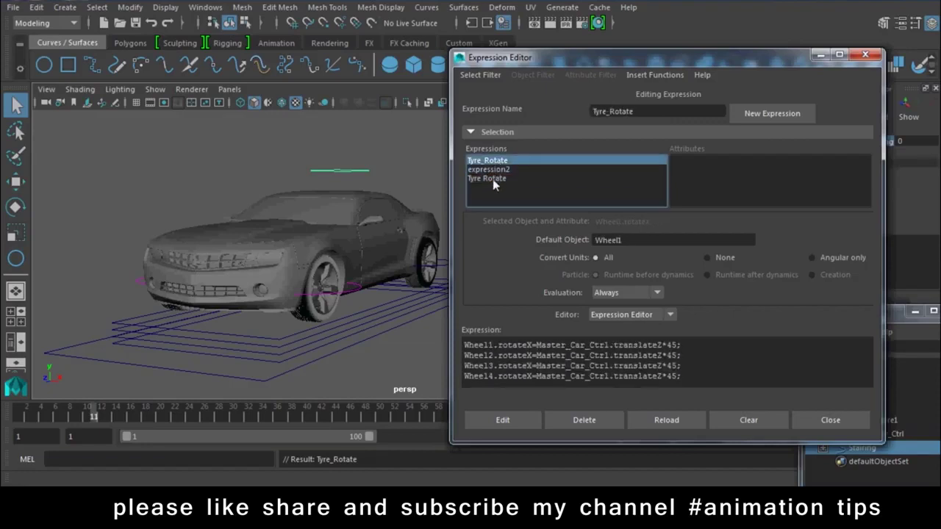
pyautogui.click(492, 180)
pyautogui.click(485, 75)
pyautogui.click(491, 88)
pyautogui.click(481, 75)
pyautogui.click(486, 102)
pyautogui.click(482, 75)
pyautogui.click(485, 88)
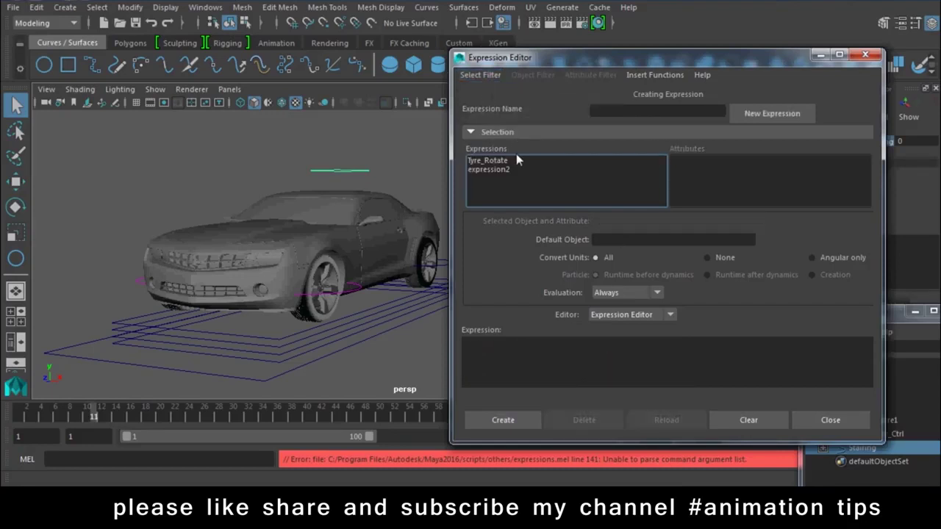
# Rename expression2 to Stairing1, refresh the list and close the Expression Editor
pyautogui.click(491, 169)
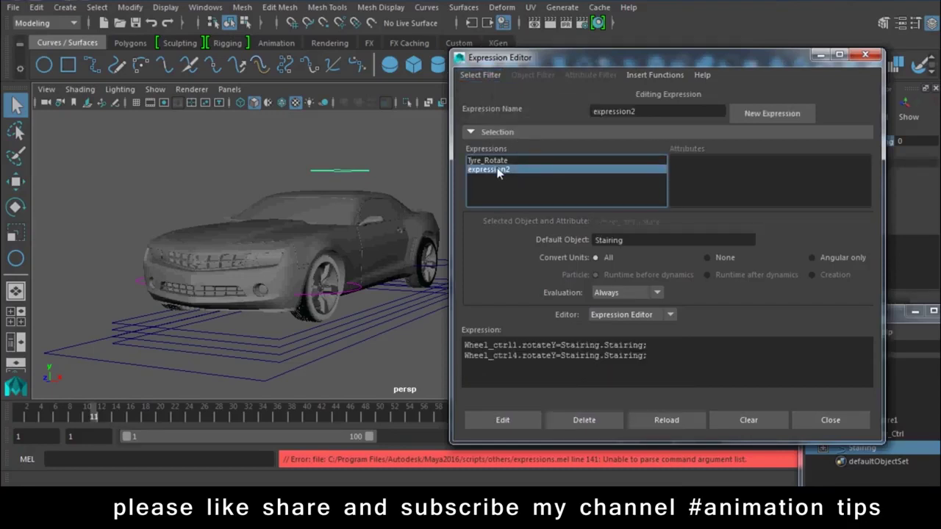
pyautogui.doubleClick(674, 115)
pyautogui.write('Stairing')
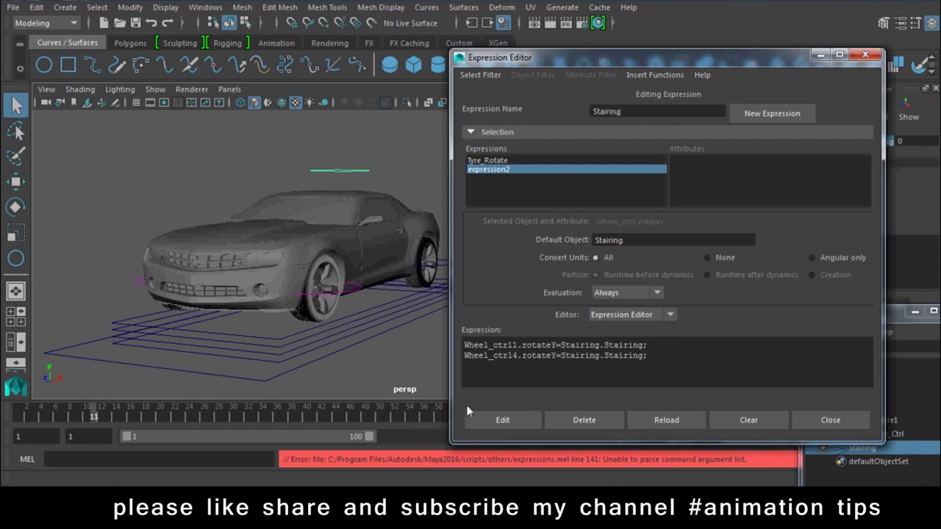
pyautogui.click(482, 418)
pyautogui.click(488, 76)
pyautogui.click(488, 91)
pyautogui.click(485, 76)
pyautogui.click(490, 90)
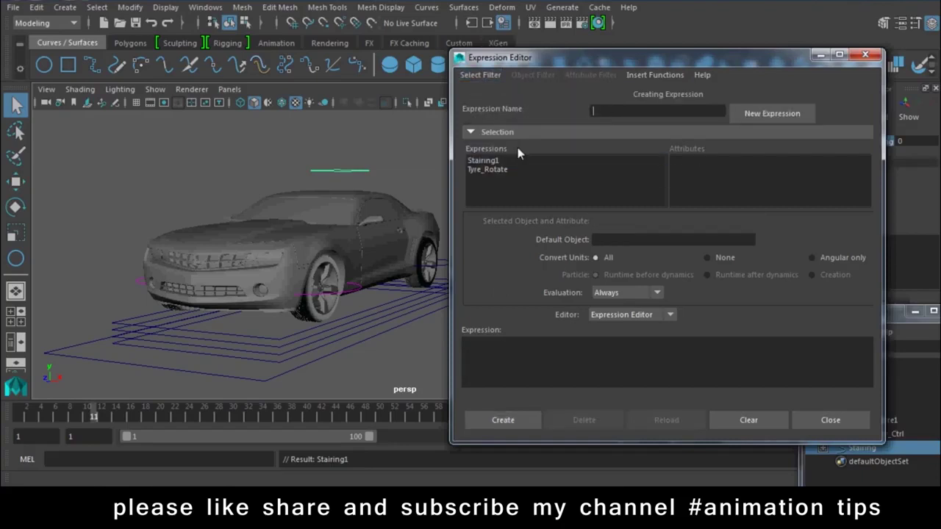
pyautogui.click(834, 420)
pyautogui.click(359, 334)
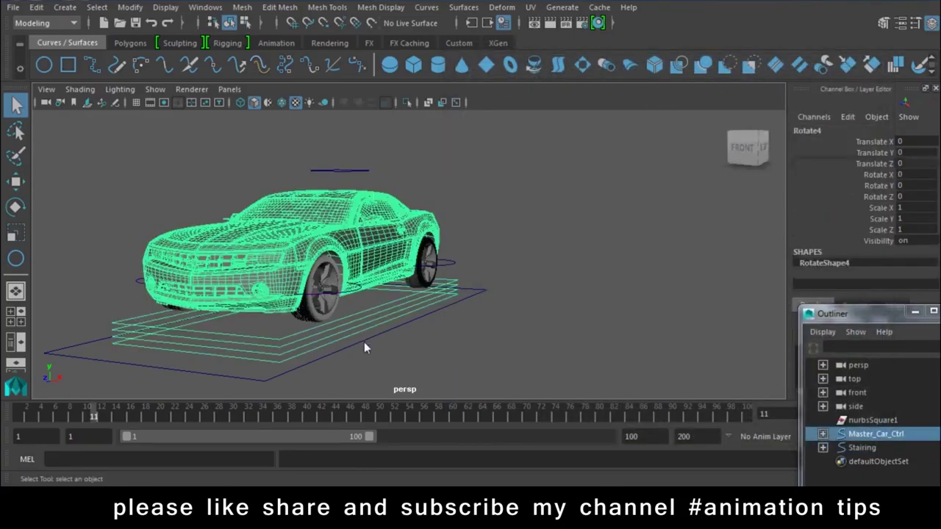
pyautogui.press('w')
pyautogui.moveTo(483, 299)
pyautogui.keyDown('alt'); pyautogui.mouseDown()
pyautogui.moveTo(515, 283)
pyautogui.moveTo(60, 385)
pyautogui.mouseUp(); pyautogui.keyUp('alt')
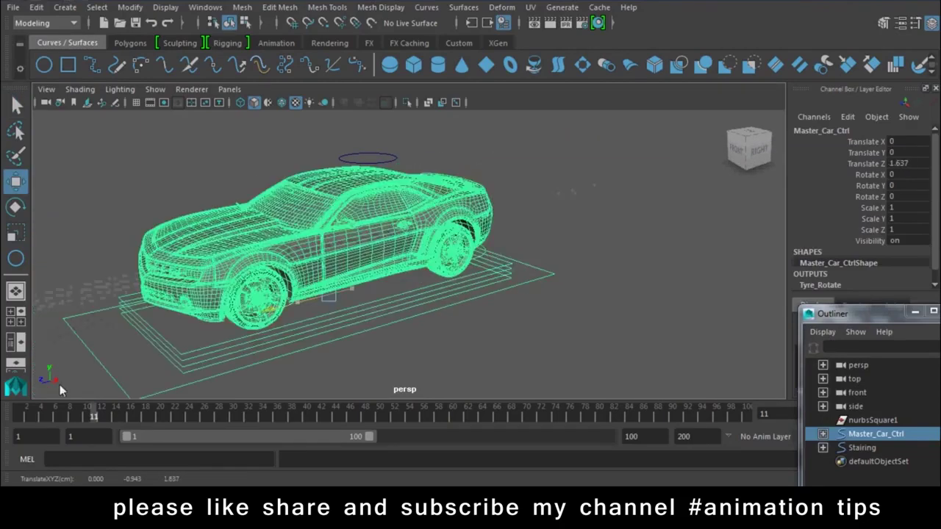
pyautogui.click(396, 158)
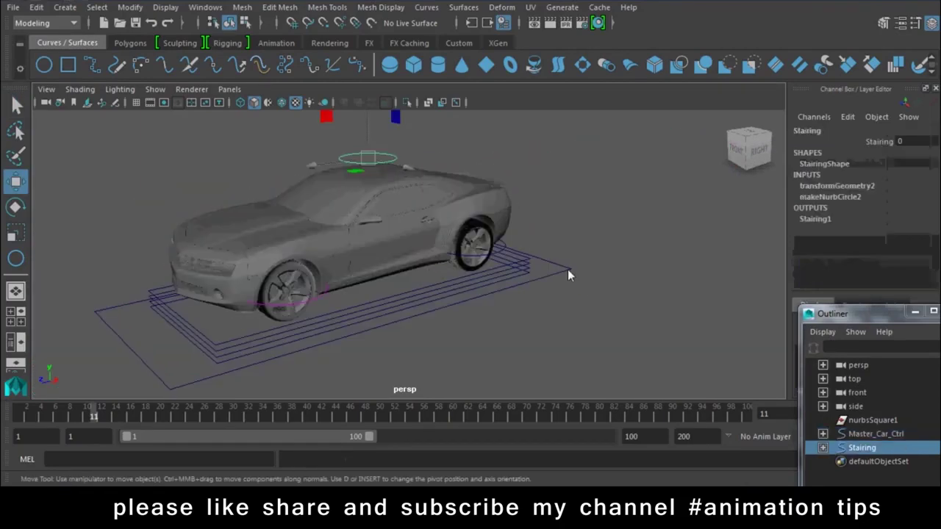
pyautogui.keyDown('shift'); pyautogui.click(568, 272); pyautogui.keyUp('shift')
pyautogui.keyDown('shift'); pyautogui.click(567, 275); pyautogui.keyUp('shift')
pyautogui.click(567, 275)
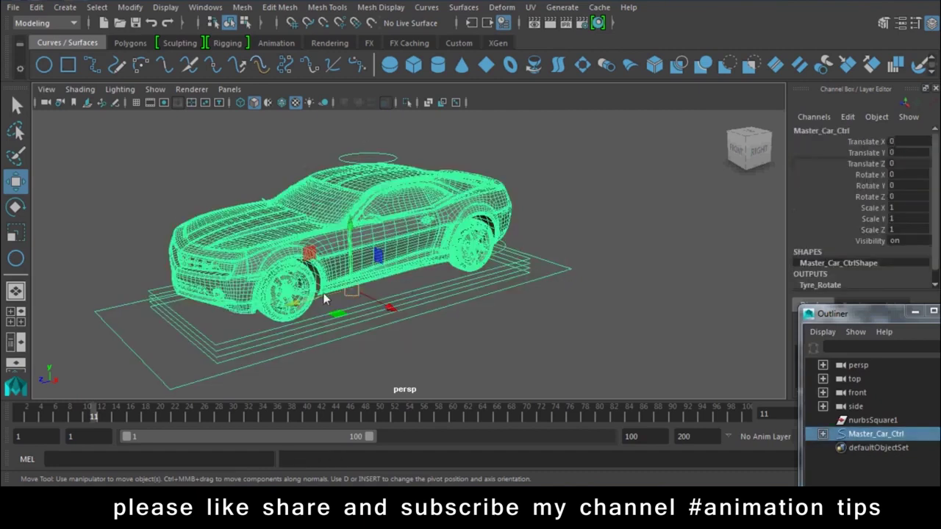
pyautogui.moveTo(307, 304); pyautogui.dragTo(215, 324)
pyautogui.click(270, 165)
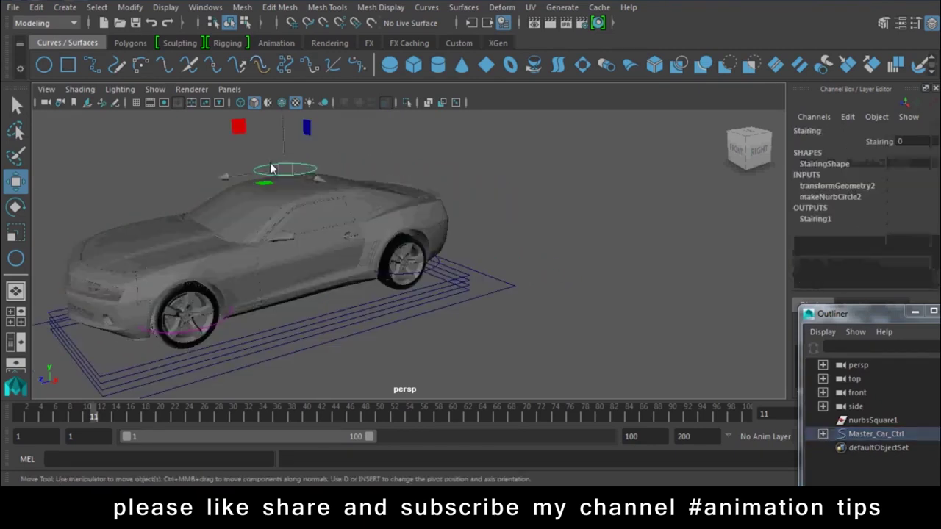
pyautogui.press('e')
pyautogui.click(879, 141)
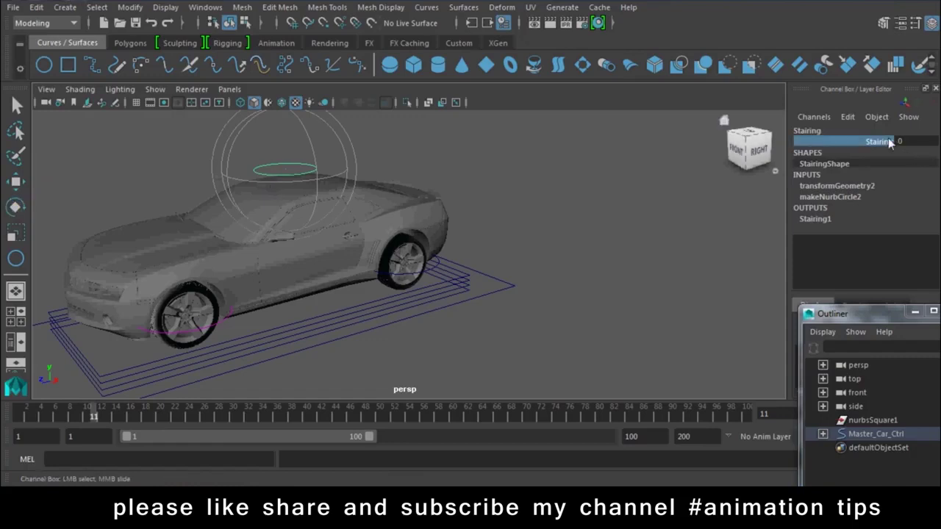
pyautogui.moveTo(369, 202); pyautogui.dragTo(659, 233, button='middle')
pyautogui.hotkey('ctrl', 'z')
pyautogui.hotkey('ctrl', 'z')
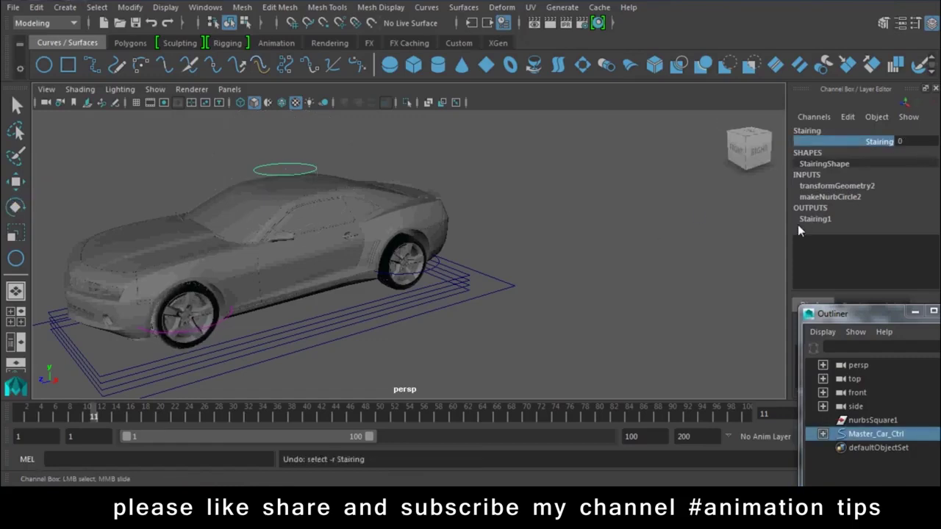
pyautogui.hotkey('ctrl', 'z')
pyautogui.click(649, 285)
pyautogui.press('w')
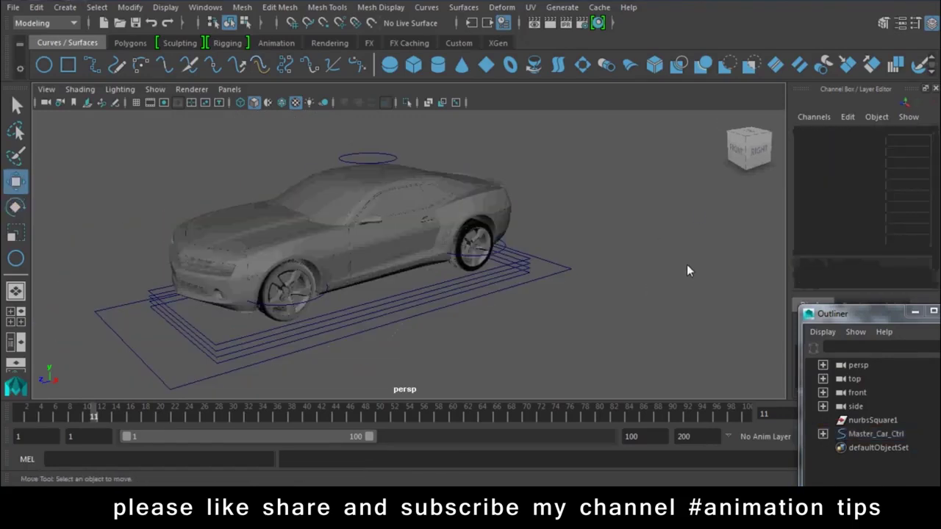
pyautogui.moveTo(639, 281)
pyautogui.keyDown('alt'); pyautogui.mouseDown()
pyautogui.moveTo(601, 269)
pyautogui.moveTo(504, 325)
pyautogui.moveTo(513, 347)
pyautogui.mouseUp(); pyautogui.keyUp('alt')
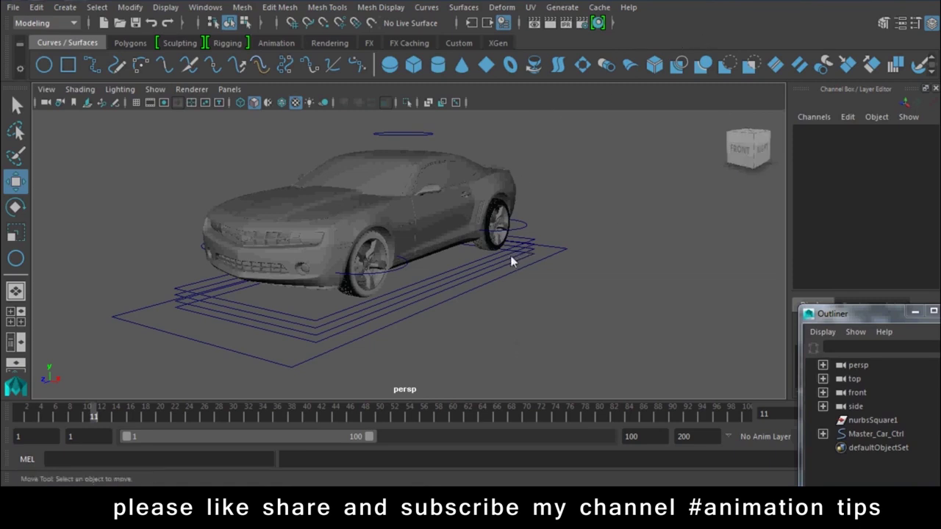
# Select the bonut hood and test-rotate it, undoing the rotation
pyautogui.moveTo(510, 255)
pyautogui.keyDown('alt'); pyautogui.mouseDown()
pyautogui.moveTo(409, 294)
pyautogui.moveTo(360, 260)
pyautogui.mouseUp(); pyautogui.keyUp('alt')
pyautogui.click(353, 269)
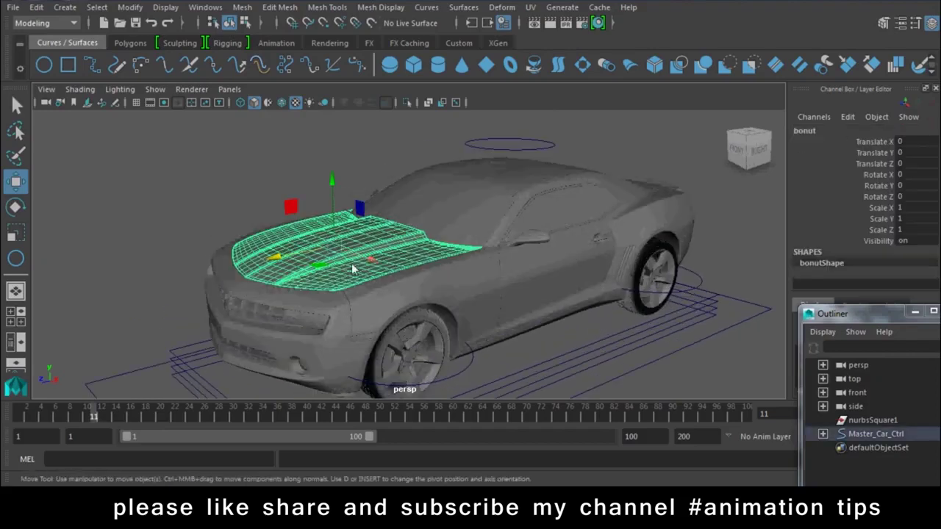
pyautogui.press('e')
pyautogui.moveTo(292, 217); pyautogui.dragTo(383, 114)
pyautogui.hotkey('ctrl', 'z')
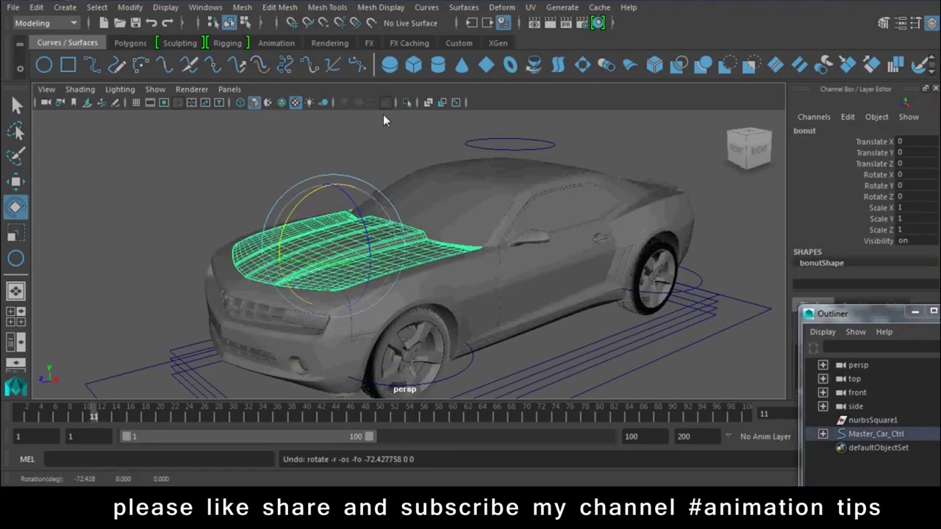
pyautogui.press('w')
pyautogui.moveTo(390, 176)
pyautogui.keyDown('alt'); pyautogui.mouseDown()
pyautogui.moveTo(307, 243)
pyautogui.moveTo(387, 268)
pyautogui.moveTo(371, 307)
pyautogui.moveTo(383, 247)
pyautogui.mouseUp(); pyautogui.keyUp('alt')
# Move the bonut's pivot to the hood's rear edge
pyautogui.press('d')
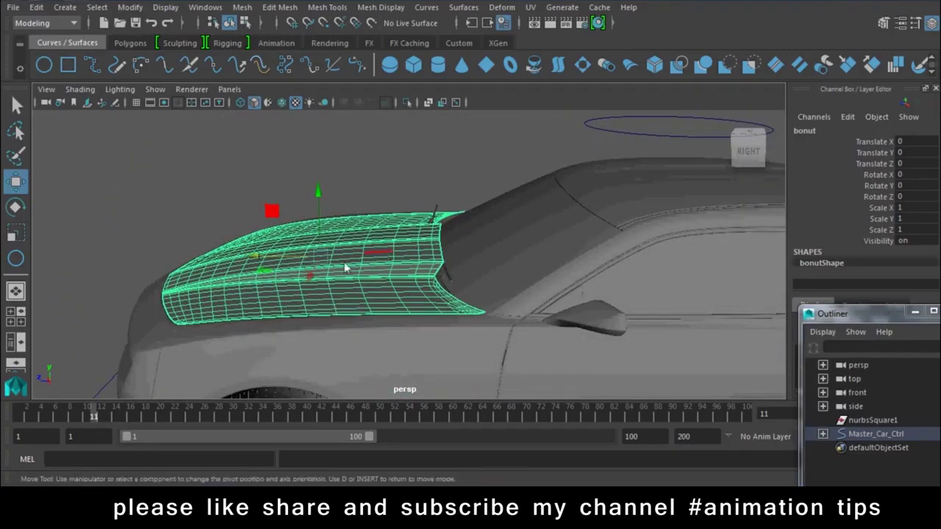
pyautogui.moveTo(257, 260); pyautogui.dragTo(388, 248)
pyautogui.press('d')
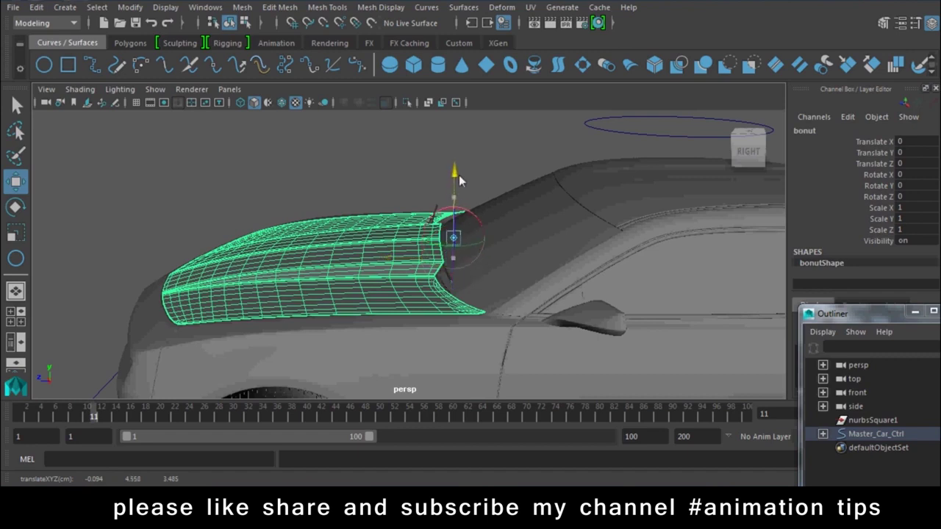
pyautogui.click(387, 233)
pyautogui.moveTo(387, 234); pyautogui.dragTo(445, 233)
pyautogui.scroll(3, 523, 309)
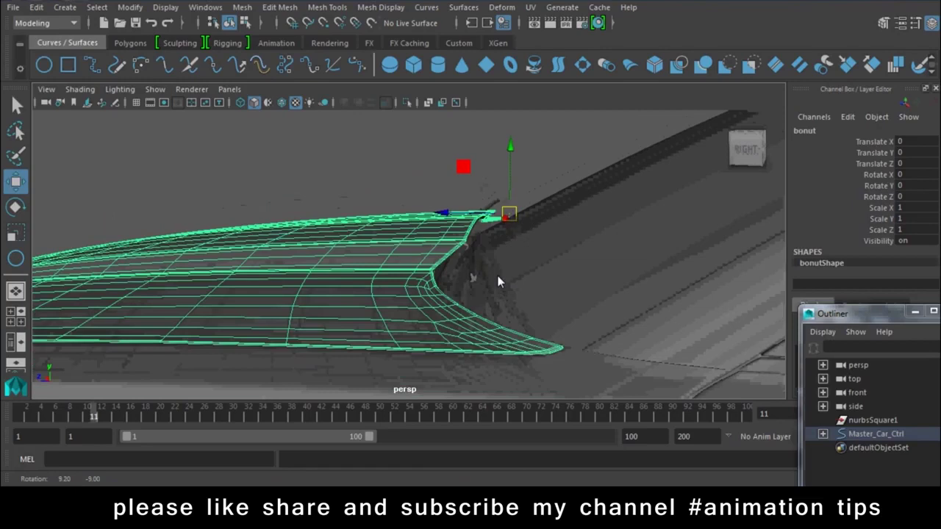
pyautogui.keyDown('alt'); pyautogui.moveTo(523, 308); pyautogui.dragTo(507, 271); pyautogui.keyUp('alt')
pyautogui.press('d')
pyautogui.moveTo(510, 152); pyautogui.dragTo(512, 158)
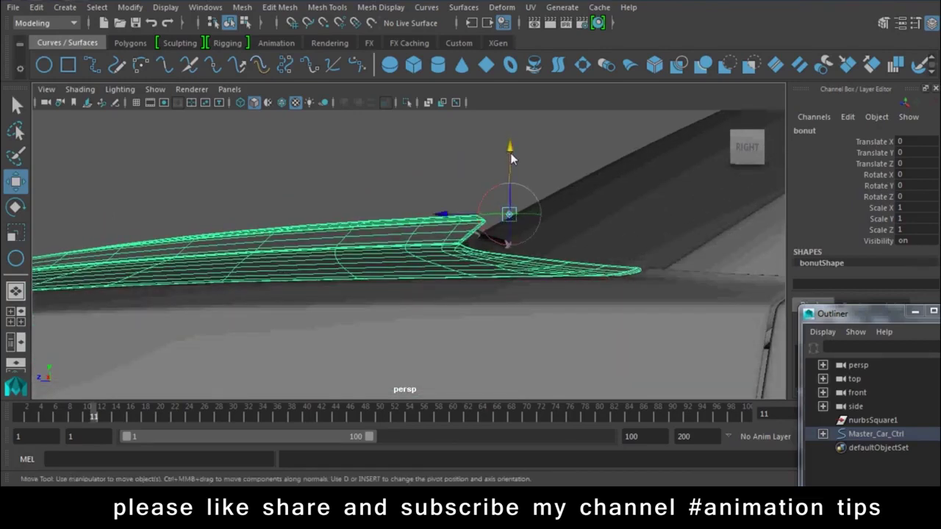
# Swing the bonnet open on its new pivot to test it, then close and deselect it
pyautogui.press('e')
pyautogui.keyDown('alt'); pyautogui.moveTo(655, 290); pyautogui.dragTo(548, 257); pyautogui.keyUp('alt')
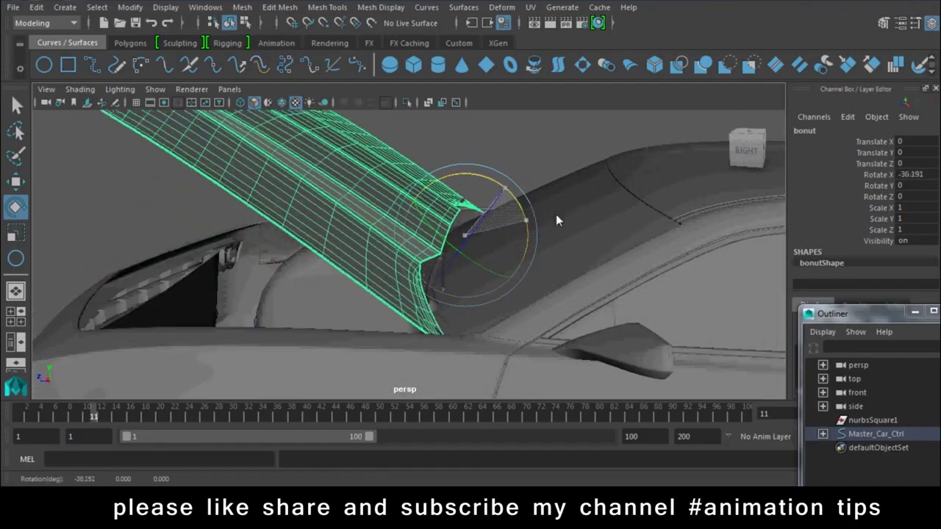
pyautogui.moveTo(506, 185)
pyautogui.mouseDown()
pyautogui.moveTo(575, 284)
pyautogui.moveTo(487, 309)
pyautogui.moveTo(602, 268)
pyautogui.mouseUp()
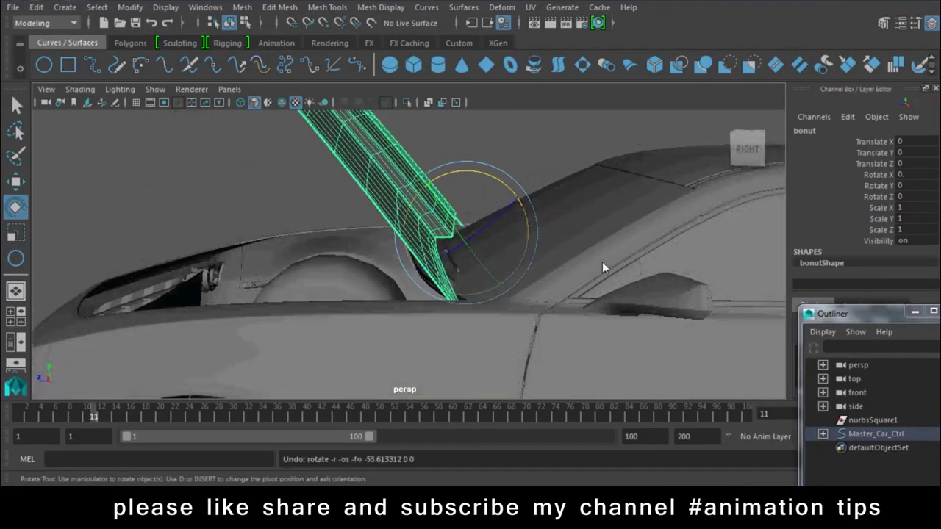
pyautogui.hotkey('ctrl', 'z')
pyautogui.press('w')
pyautogui.moveTo(472, 328)
pyautogui.keyDown('alt'); pyautogui.mouseDown()
pyautogui.moveTo(396, 344)
pyautogui.moveTo(260, 351)
pyautogui.moveTo(208, 337)
pyautogui.moveTo(433, 377)
pyautogui.moveTo(478, 313)
pyautogui.moveTo(405, 300)
pyautogui.moveTo(269, 217)
pyautogui.mouseUp(); pyautogui.keyUp('alt')
pyautogui.click(269, 217)
# Create a NURBS circle near the car's front and raise it above the bonnet
pyautogui.keyDown('alt'); pyautogui.moveTo(264, 279); pyautogui.dragTo(290, 294); pyautogui.keyUp('alt')
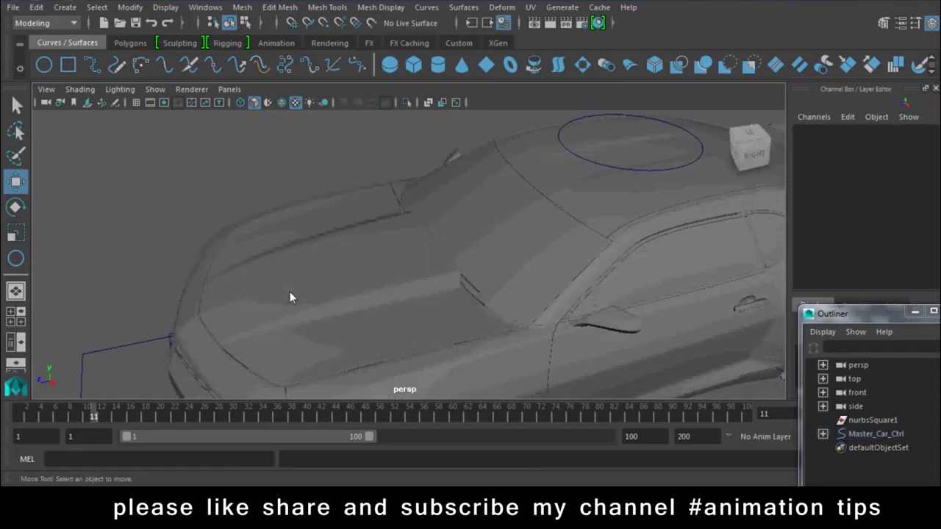
pyautogui.click(290, 294)
pyautogui.moveTo(159, 235)
pyautogui.keyDown('alt'); pyautogui.mouseDown()
pyautogui.moveTo(348, 218)
pyautogui.moveTo(355, 205)
pyautogui.mouseUp(); pyautogui.keyUp('alt')
pyautogui.click(585, 194)
pyautogui.moveTo(582, 263)
pyautogui.keyDown('alt'); pyautogui.mouseDown()
pyautogui.moveTo(379, 242)
pyautogui.moveTo(383, 265)
pyautogui.moveTo(353, 242)
pyautogui.mouseUp(); pyautogui.keyUp('alt')
pyautogui.click(43, 64)
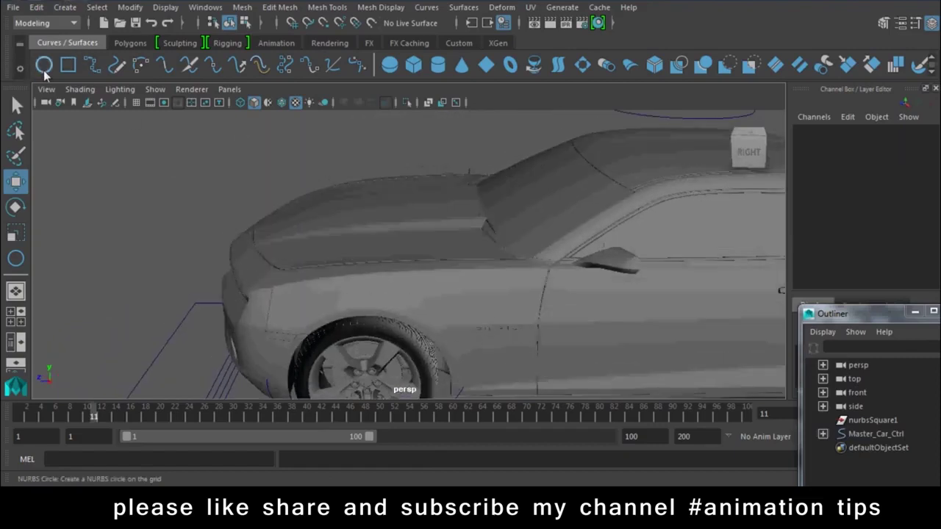
pyautogui.click(191, 332)
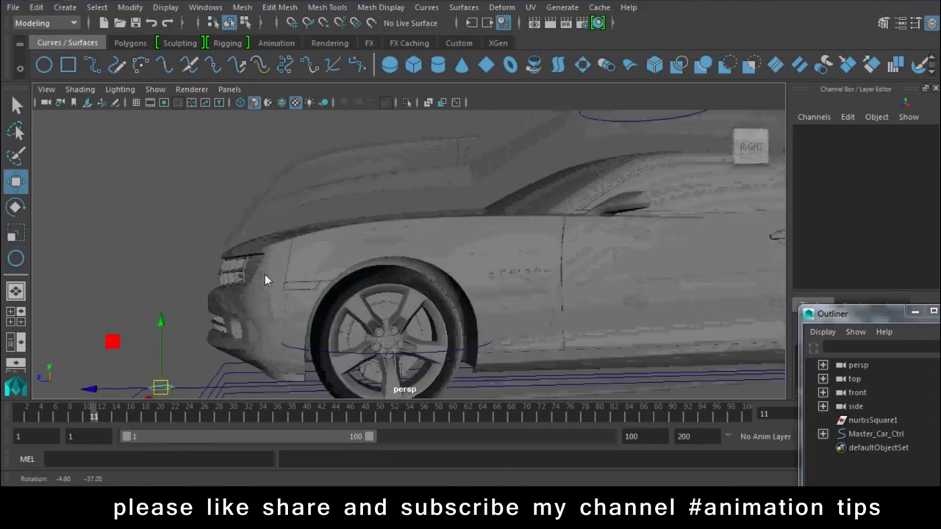
pyautogui.moveTo(102, 389); pyautogui.dragTo(207, 384)
pyautogui.click(250, 314)
pyautogui.hotkey('ctrl', 'z')
pyautogui.moveTo(252, 326)
pyautogui.mouseDown()
pyautogui.moveTo(267, 173)
pyautogui.moveTo(376, 309)
pyautogui.moveTo(177, 178)
pyautogui.moveTo(296, 237)
pyautogui.mouseUp()
pyautogui.press('f')
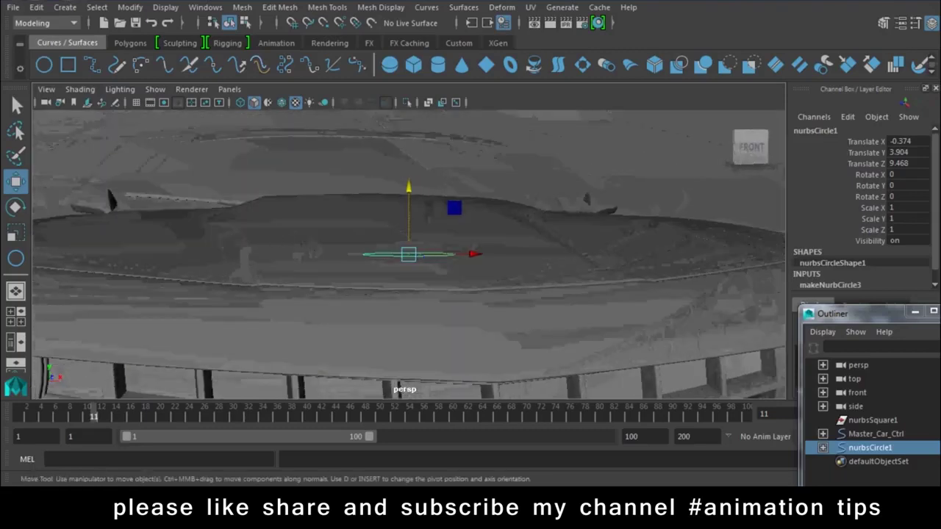
# Centre the circle at Translate X 0 and adjust its height over the bonnet
pyautogui.doubleClick(901, 141)
pyautogui.write('0')
pyautogui.press('Return')
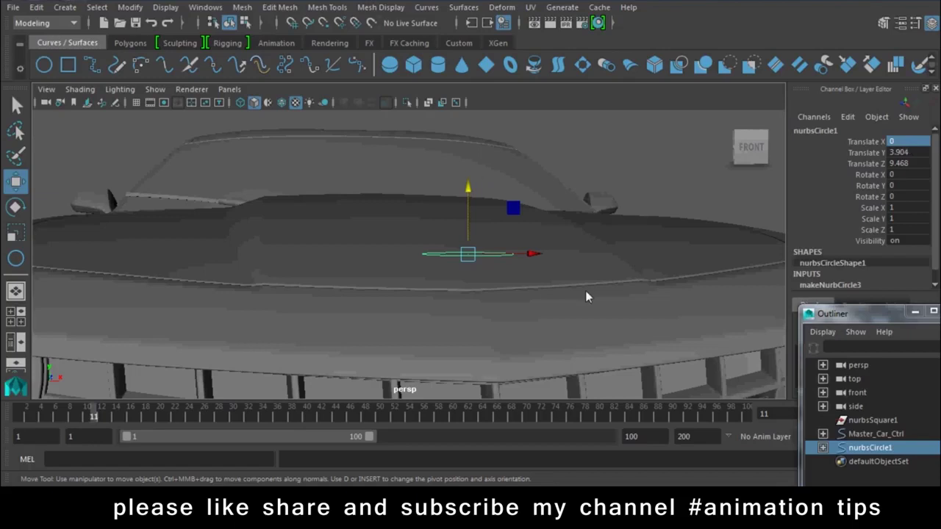
pyautogui.keyDown('alt'); pyautogui.moveTo(586, 292); pyautogui.dragTo(410, 293); pyautogui.keyUp('alt')
pyautogui.moveTo(412, 195); pyautogui.dragTo(414, 205)
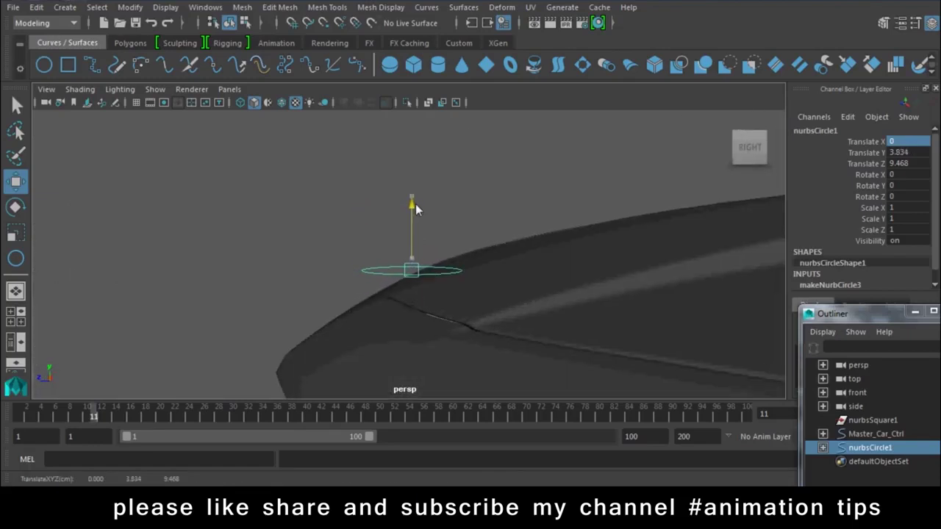
pyautogui.keyDown('alt'); pyautogui.moveTo(500, 289); pyautogui.dragTo(401, 275); pyautogui.keyUp('alt')
pyautogui.moveTo(410, 210)
pyautogui.mouseDown()
pyautogui.moveTo(417, 158)
pyautogui.moveTo(398, 219)
pyautogui.moveTo(586, 233)
pyautogui.mouseUp()
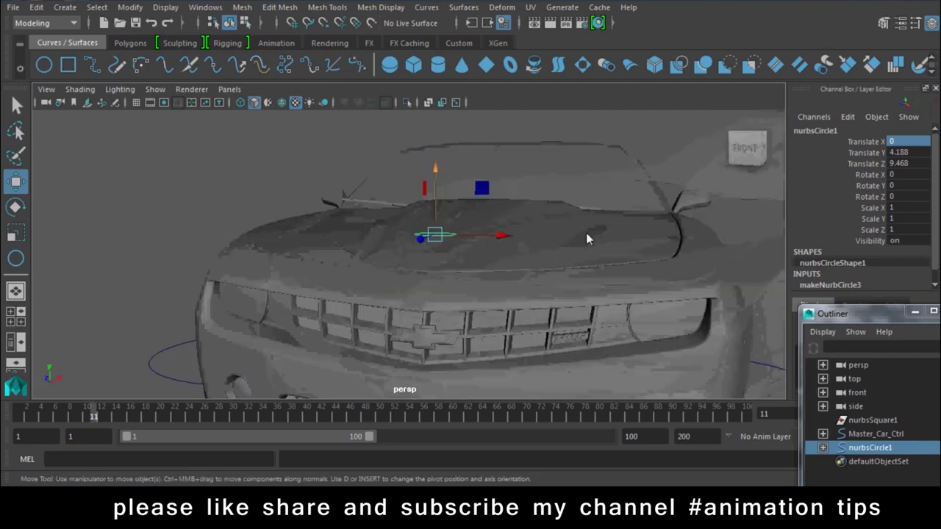
# Freeze the circle's transformations and rename it Bonut_handle
pyautogui.click(65, 7)
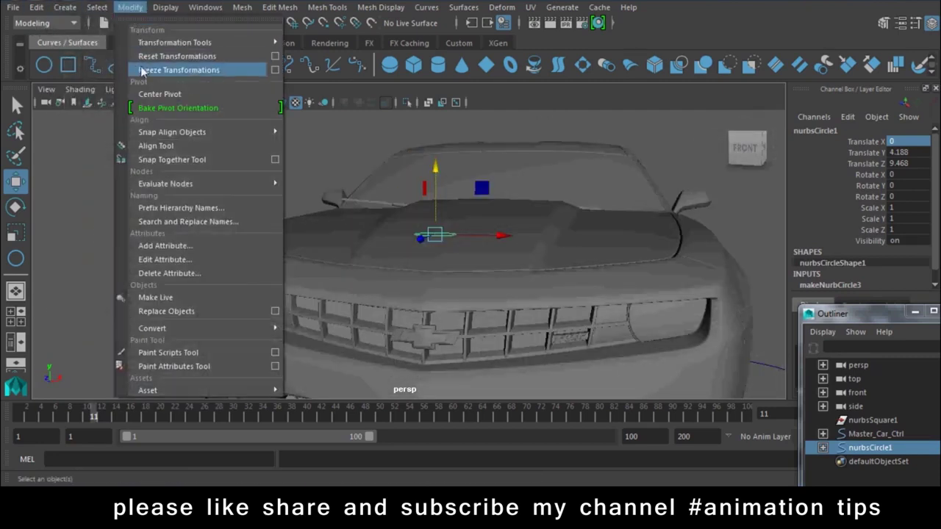
pyautogui.click(169, 66)
pyautogui.click(820, 130)
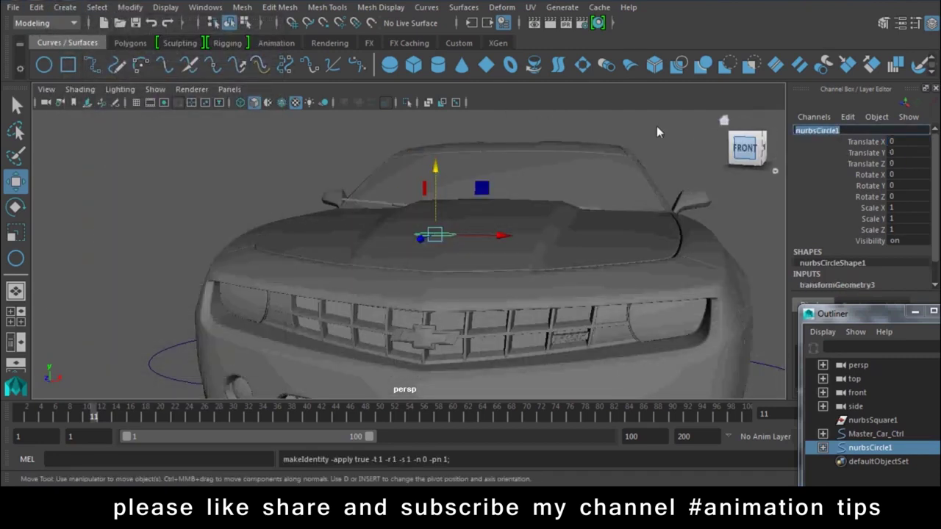
pyautogui.write('Bonut_handl')
pyautogui.write('e')
pyautogui.press('Return')
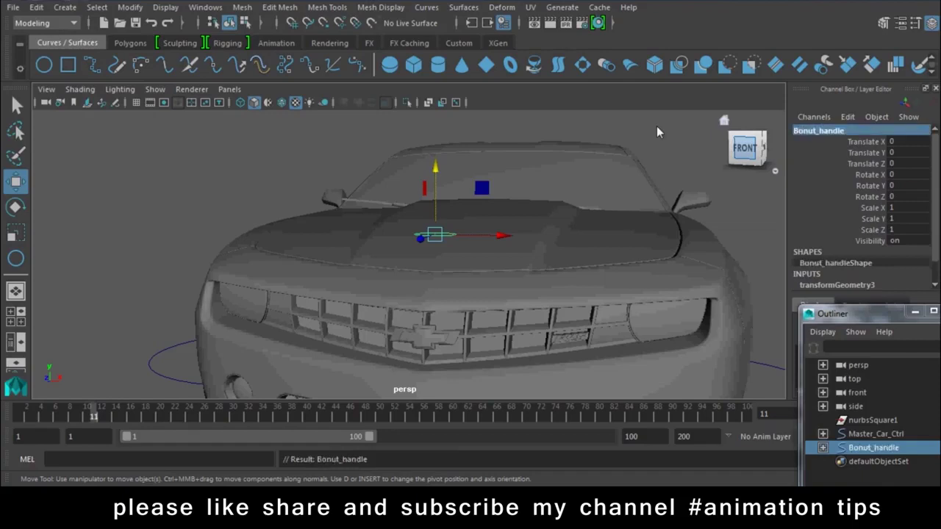
# Test-move the handle and rotate the hood, undo both, then move the Outliner aside
pyautogui.keyDown('alt'); pyautogui.moveTo(478, 235); pyautogui.dragTo(350, 237); pyautogui.keyUp('alt')
pyautogui.moveTo(412, 176); pyautogui.dragTo(429, 87)
pyautogui.moveTo(423, 175); pyautogui.dragTo(431, 31)
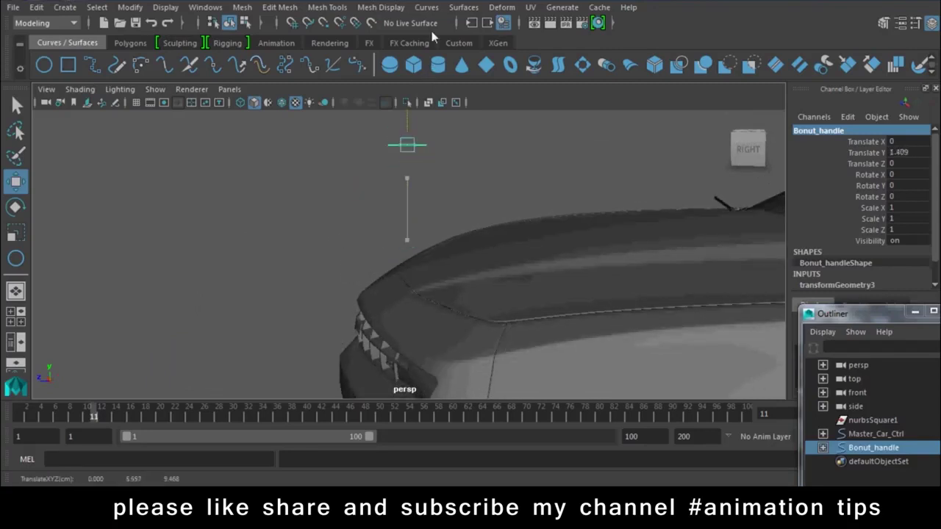
pyautogui.hotkey('ctrl', 'z')
pyautogui.moveTo(586, 270)
pyautogui.keyDown('alt'); pyautogui.mouseDown(button='right')
pyautogui.moveTo(462, 212)
pyautogui.moveTo(436, 268)
pyautogui.mouseUp(button='right'); pyautogui.keyUp('alt')
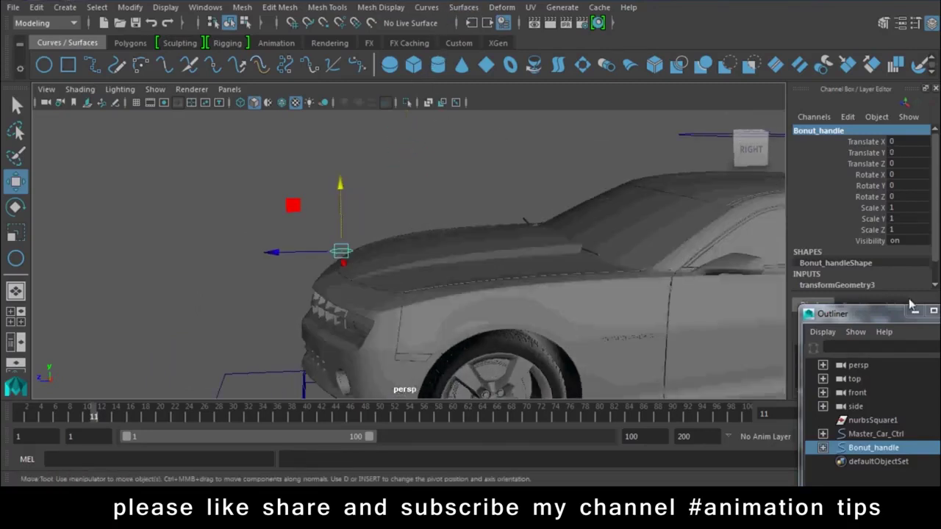
pyautogui.click(436, 252)
pyautogui.press('e')
pyautogui.moveTo(526, 205)
pyautogui.mouseDown()
pyautogui.moveTo(548, 160)
pyautogui.moveTo(546, 207)
pyautogui.mouseUp()
pyautogui.hotkey('ctrl', 'z')
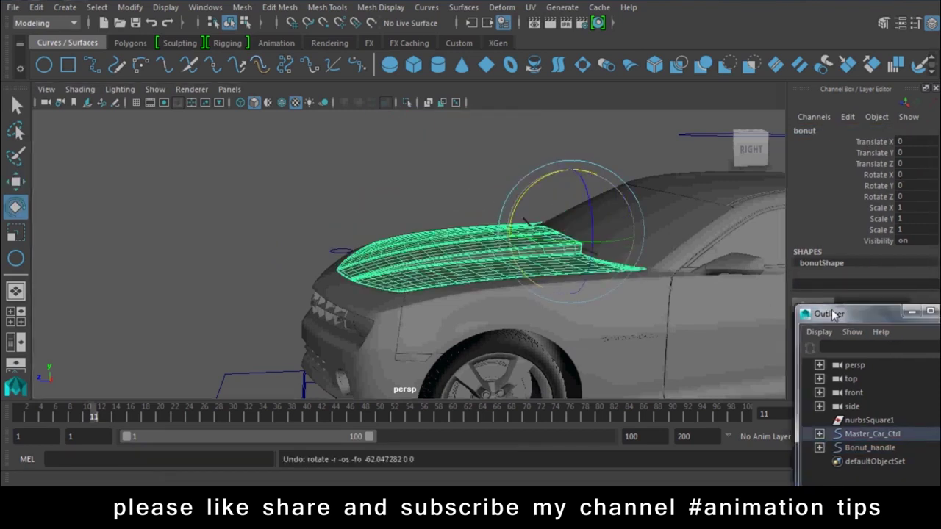
pyautogui.moveTo(833, 313); pyautogui.dragTo(514, 288)
# Open the Expression Editor and filter the selection by object/attribute name
pyautogui.click(205, 7)
pyautogui.moveTo(240, 42)
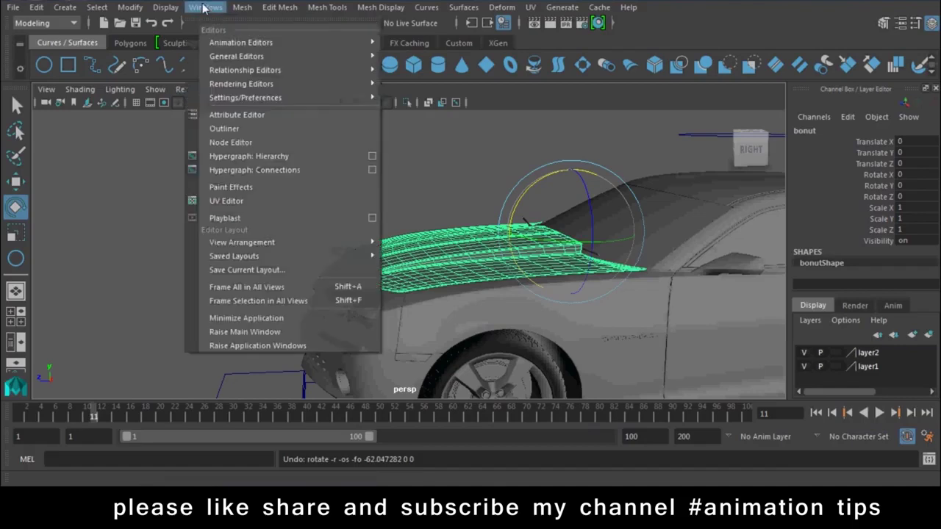
pyautogui.click(428, 139)
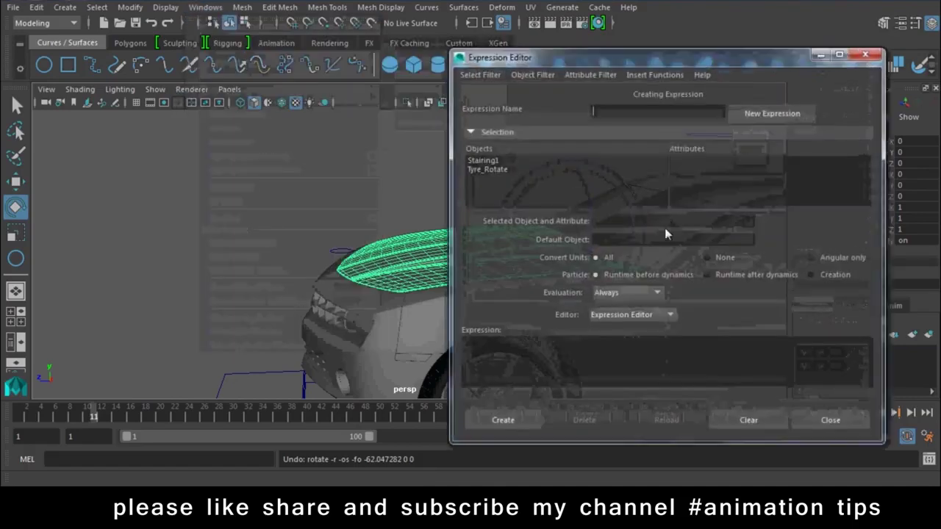
pyautogui.moveTo(557, 58); pyautogui.dragTo(598, 68)
pyautogui.click(615, 116)
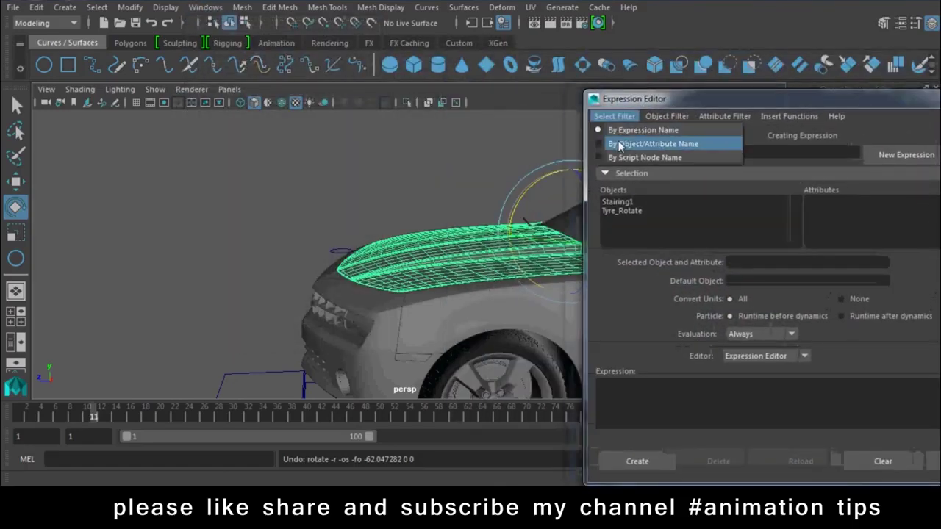
pyautogui.click(620, 144)
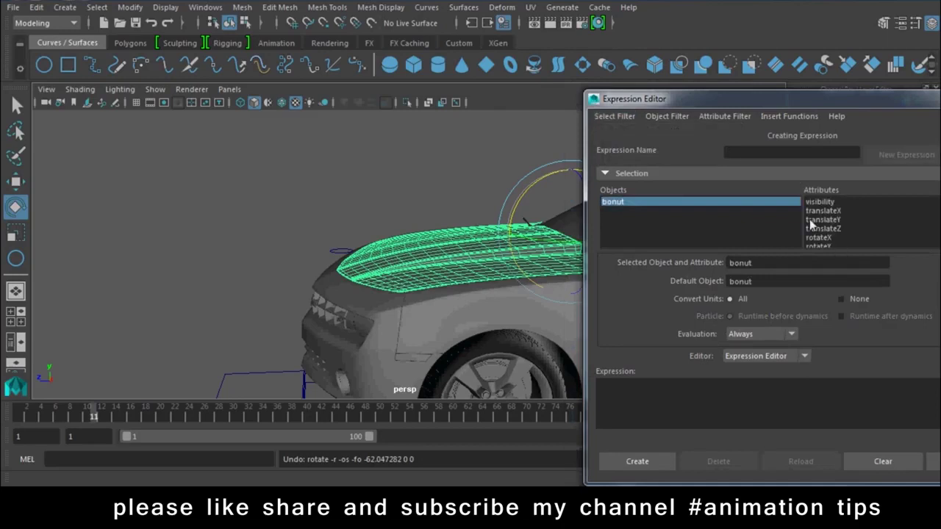
# Pick the hood's rotateX attribute and the Bonut_handle's translateY attribute
pyautogui.moveTo(838, 98); pyautogui.dragTo(861, 191)
pyautogui.click(875, 174)
pyautogui.moveTo(403, 193); pyautogui.dragTo(346, 194, button='middle')
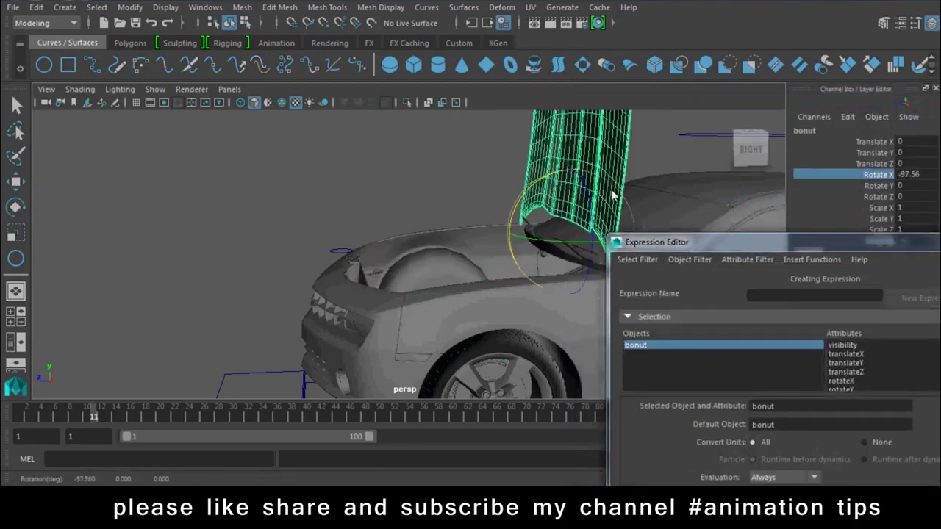
pyautogui.press('z')
pyautogui.click(845, 381)
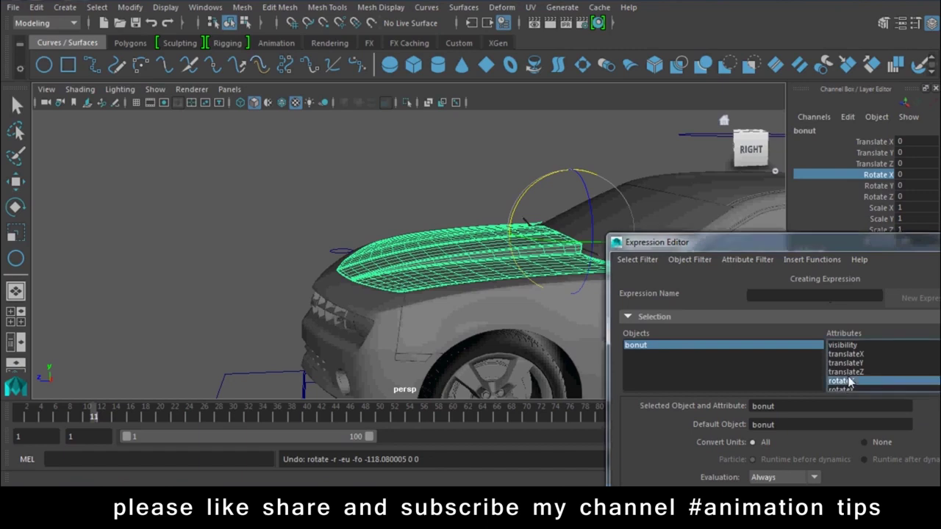
pyautogui.scroll(-2, 848, 381)
pyautogui.moveTo(788, 240); pyautogui.dragTo(817, 164)
pyautogui.moveTo(838, 336); pyautogui.dragTo(685, 329)
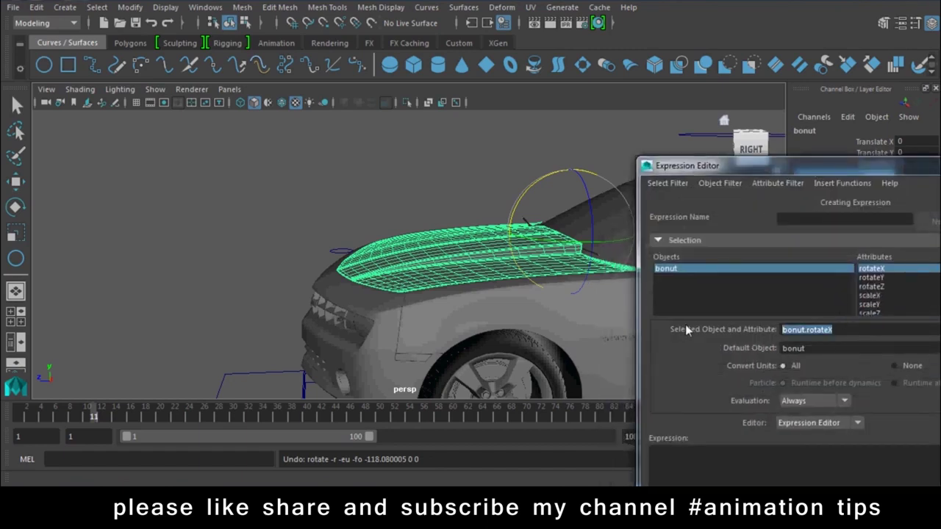
pyautogui.click(334, 256)
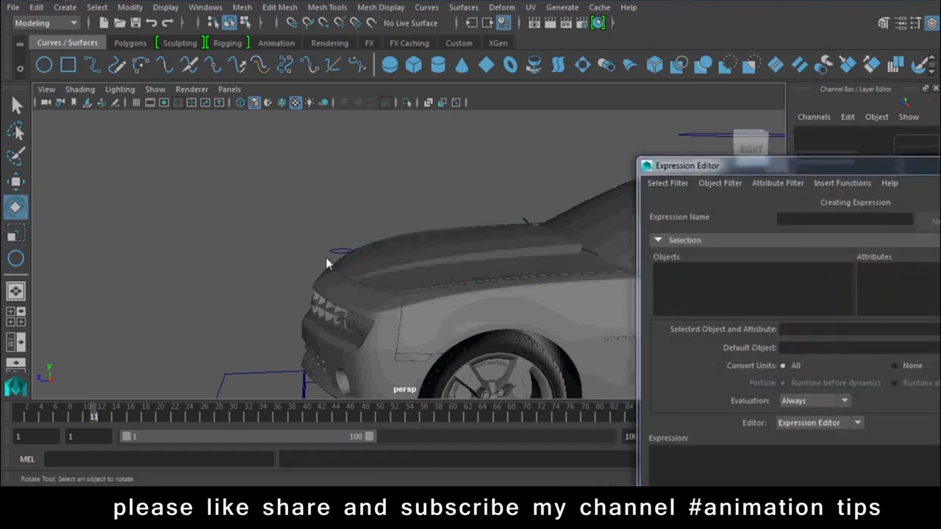
pyautogui.click(874, 287)
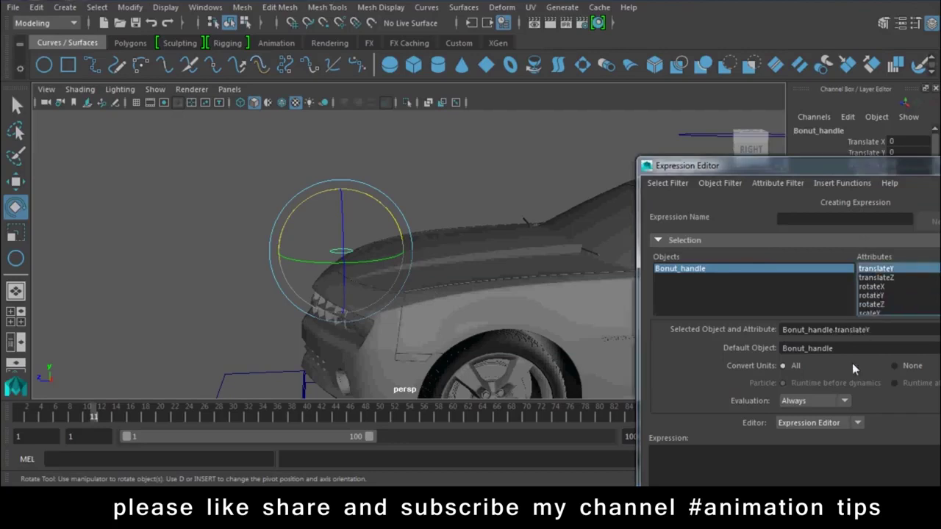
pyautogui.moveTo(794, 165); pyautogui.dragTo(776, 87)
# Create the expression bonut.rotateX=Bonut_handle.translateY
pyautogui.click(729, 393)
pyautogui.write('bonut.rotateX')
pyautogui.moveTo(864, 250); pyautogui.dragTo(667, 250)
pyautogui.hotkey('ctrl', 'c')
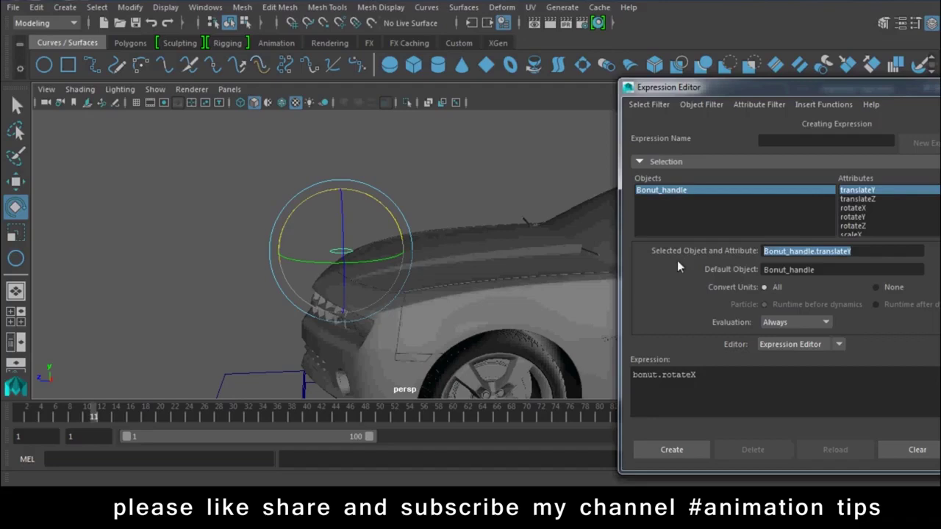
pyautogui.click(804, 382)
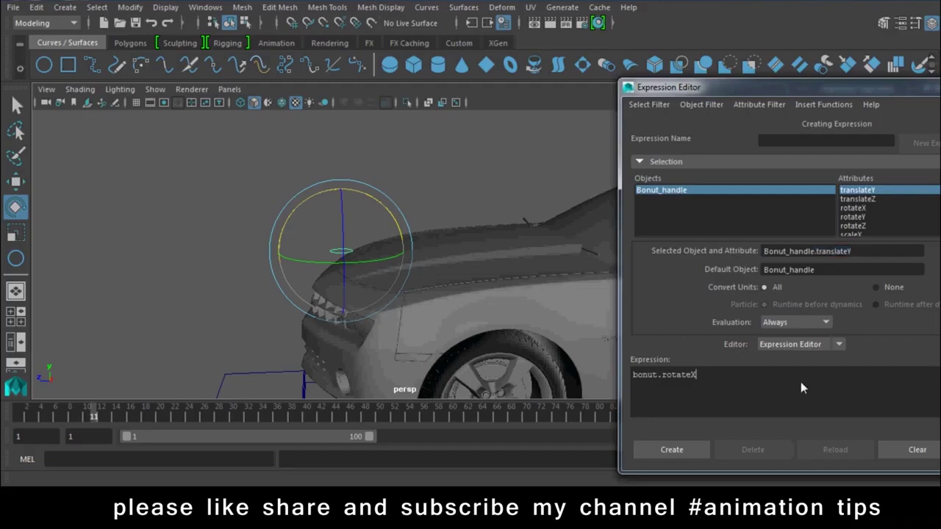
pyautogui.write('=')
pyautogui.hotkey('ctrl', 'v')
pyautogui.click(671, 449)
pyautogui.moveTo(426, 221)
pyautogui.keyDown('alt'); pyautogui.mouseDown()
pyautogui.moveTo(375, 223)
pyautogui.moveTo(349, 163)
pyautogui.mouseUp(); pyautogui.keyUp('alt')
pyautogui.press('w')
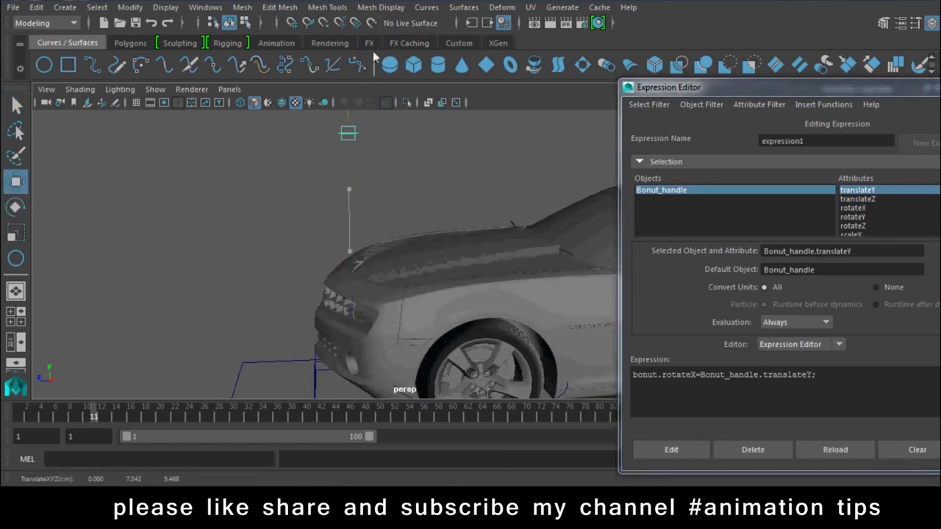
# Negate the expression to bonut.rotateX=-Bonut_handle.translateY and test by raising the handle
pyautogui.click(701, 375)
pyautogui.write('-')
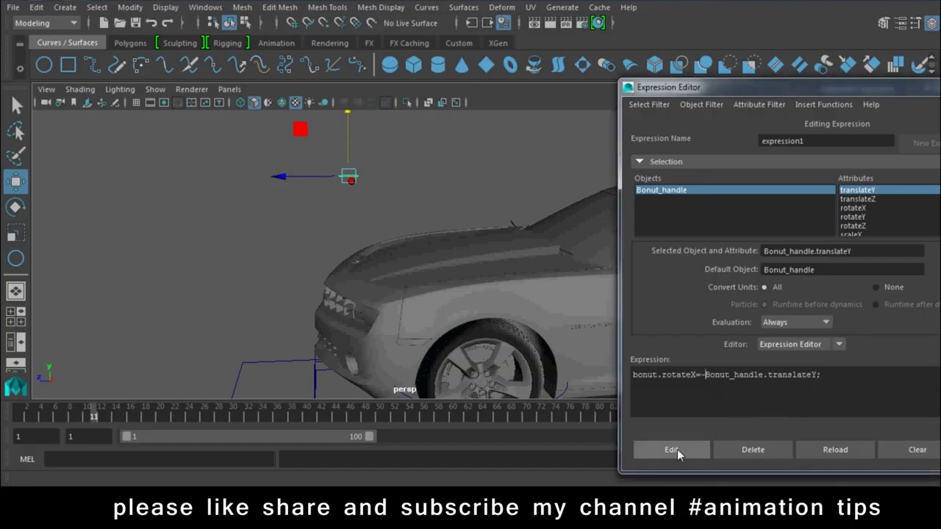
pyautogui.click(671, 449)
pyautogui.keyDown('alt'); pyautogui.moveTo(370, 221); pyautogui.dragTo(370, 214, button='middle'); pyautogui.keyUp('alt')
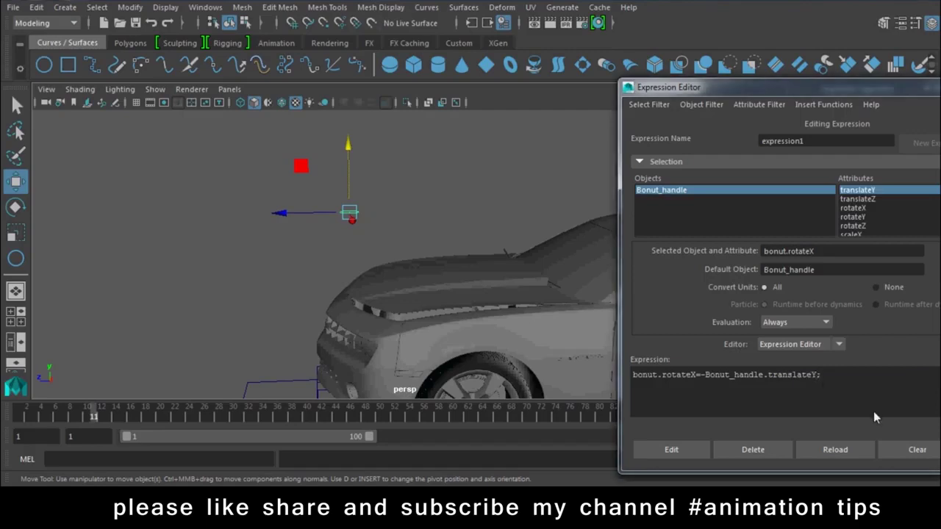
# Add a multiplier, trying *23 then settling on *15, and lower the handle to close the hood
pyautogui.write('*23')
pyautogui.click(681, 450)
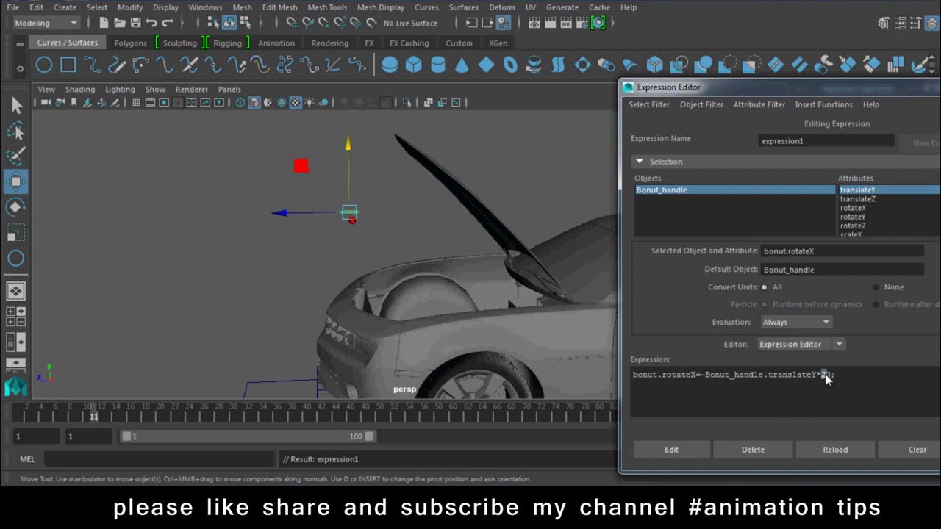
pyautogui.write('15')
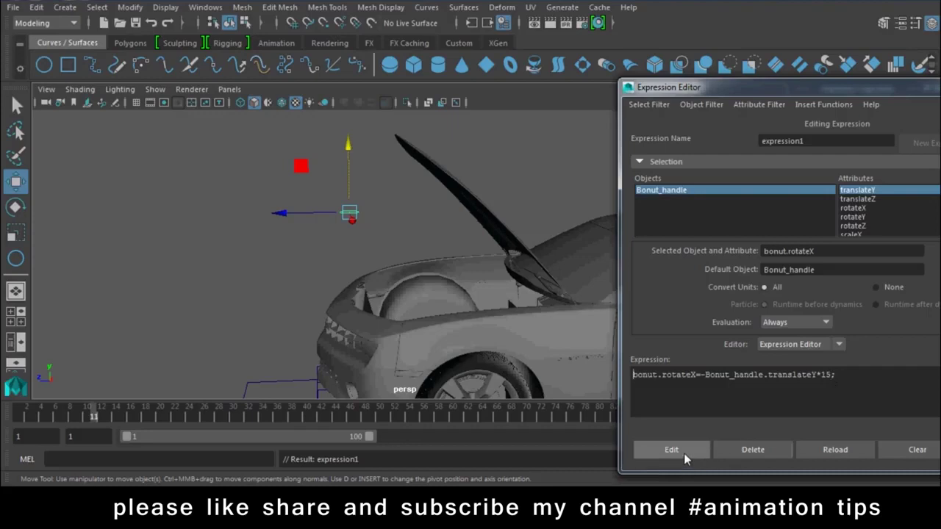
pyautogui.click(683, 451)
pyautogui.moveTo(355, 153)
pyautogui.mouseDown()
pyautogui.moveTo(355, 174)
pyautogui.moveTo(392, 114)
pyautogui.moveTo(423, 98)
pyautogui.mouseUp()
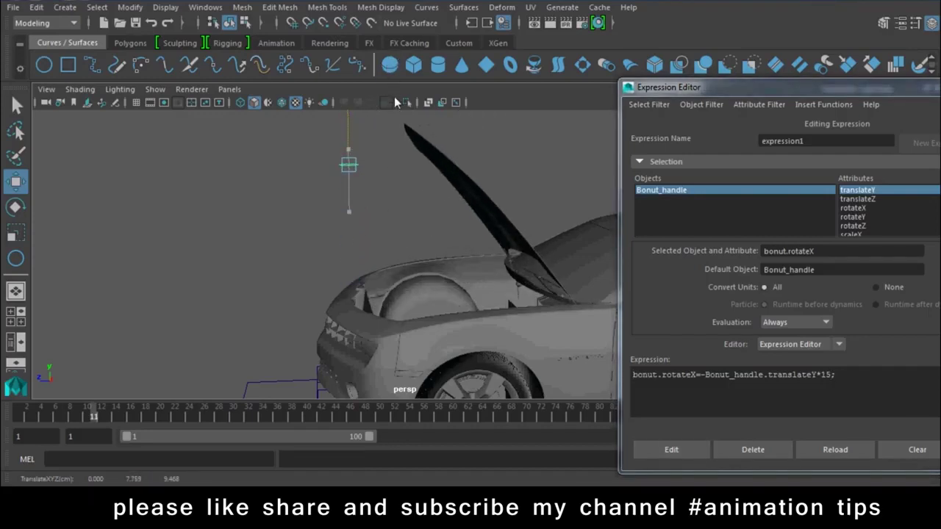
pyautogui.moveTo(771, 88); pyautogui.dragTo(741, 368)
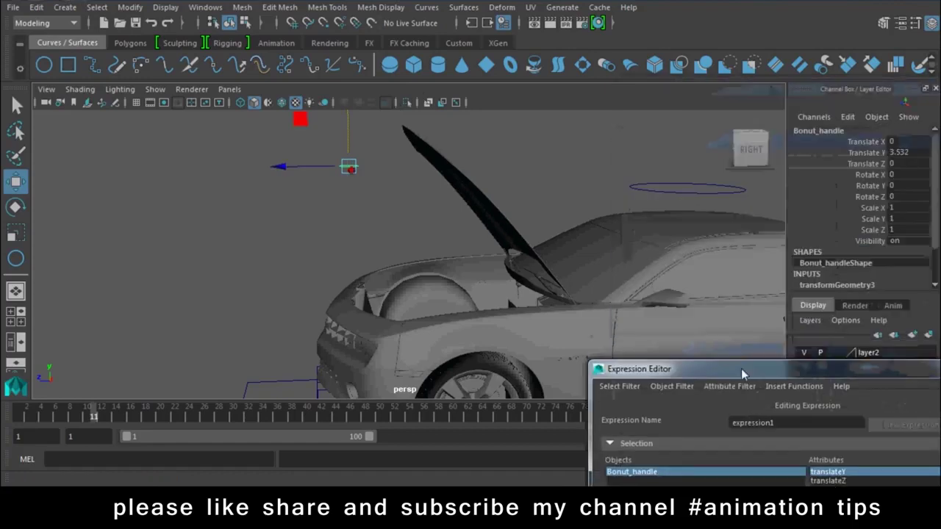
# Open Bonut_handle's Attribute Editor and expand the translation limits under Limit Information
pyautogui.click(902, 28)
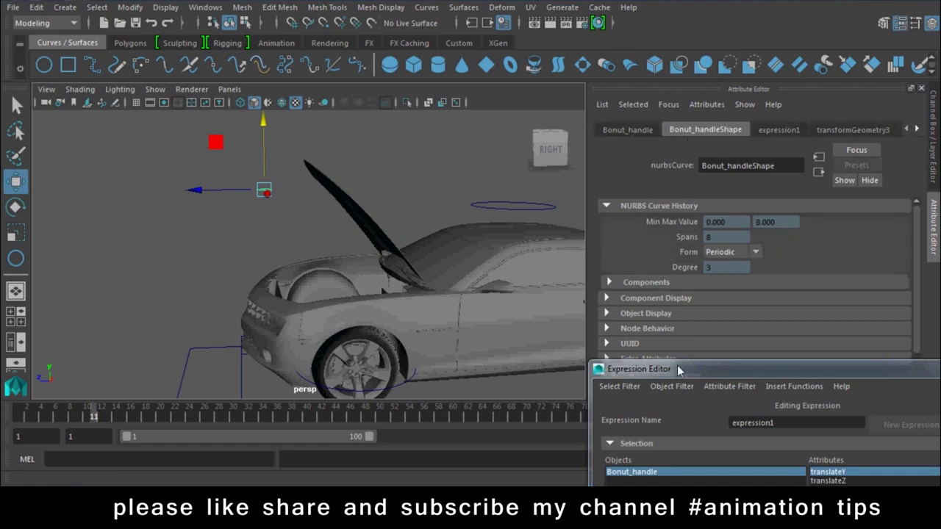
pyautogui.moveTo(679, 370); pyautogui.dragTo(663, 377)
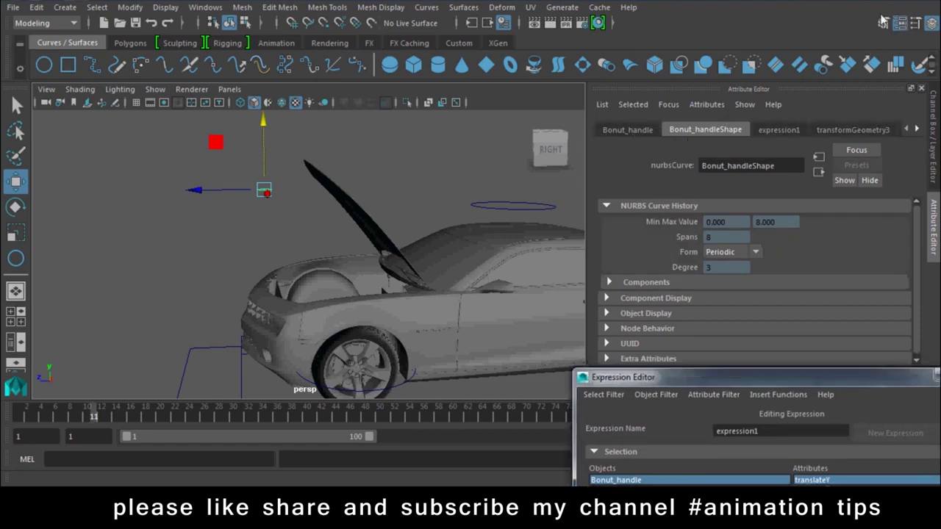
pyautogui.click(634, 130)
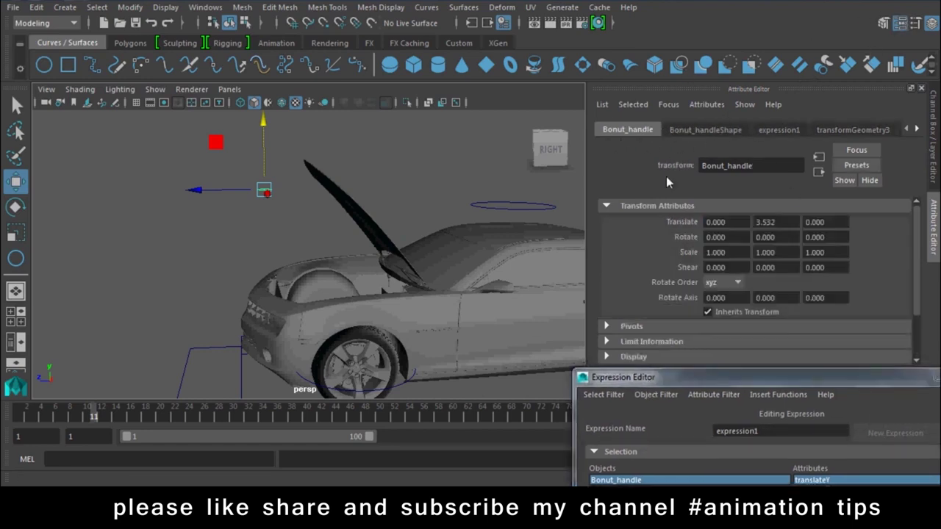
pyautogui.click(696, 341)
pyautogui.scroll(-1, 706, 323)
pyautogui.click(635, 330)
pyautogui.scroll(-2, 635, 323)
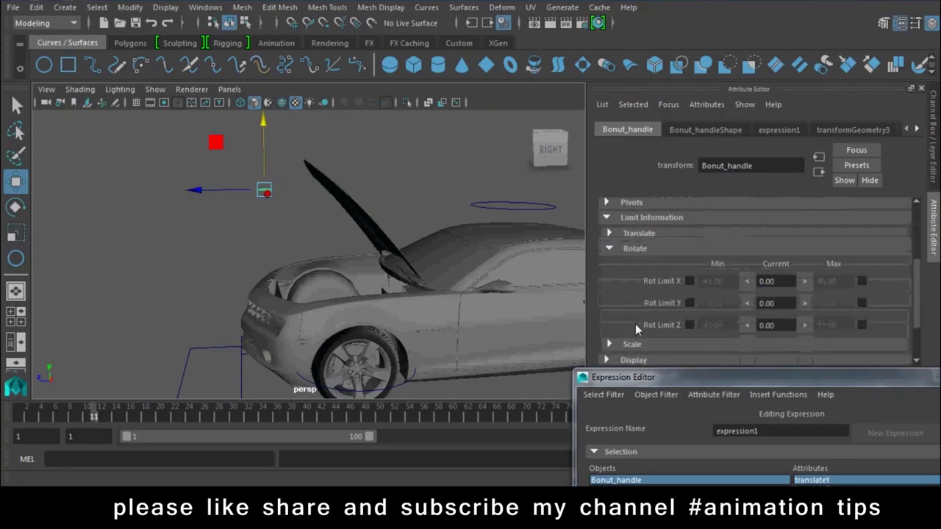
pyautogui.click(645, 248)
pyautogui.click(639, 250)
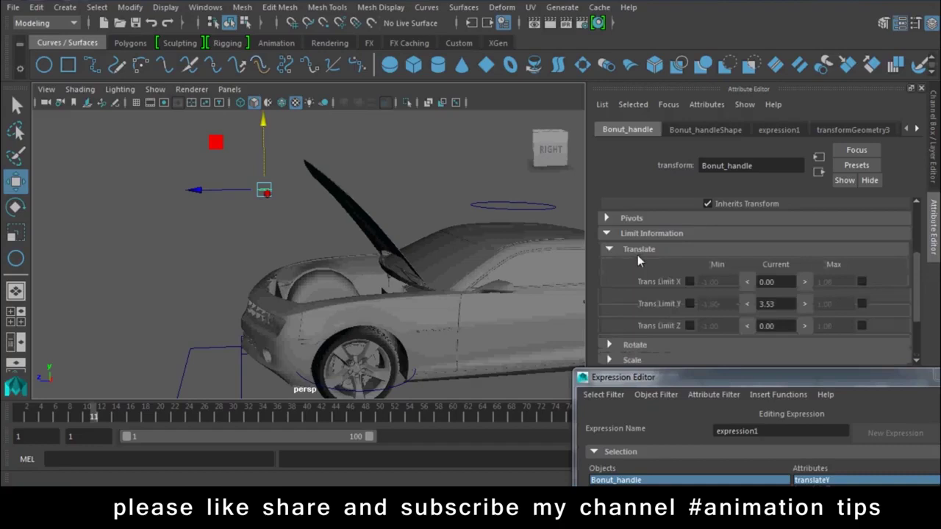
# Enable Y translation limits, trying maximums of 2 then 3 while raising the handle
pyautogui.click(689, 304)
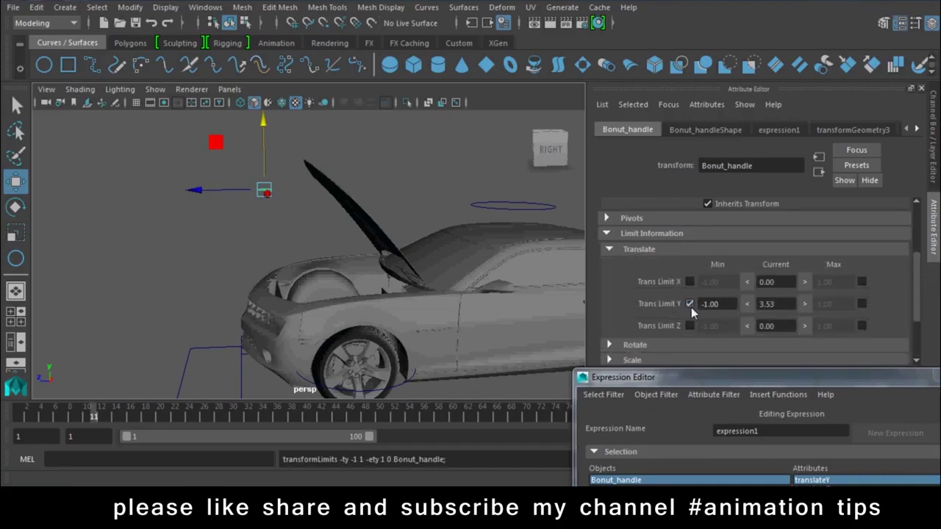
pyautogui.click(861, 303)
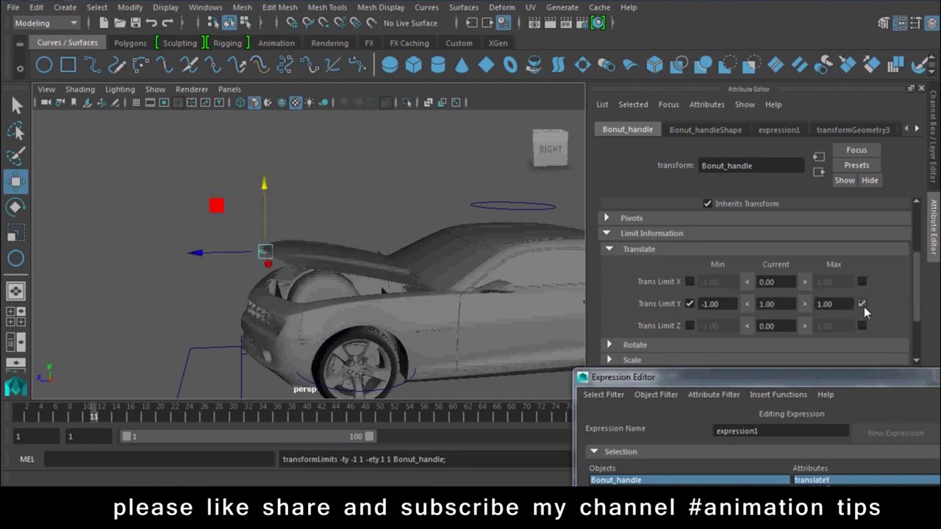
pyautogui.write('2')
pyautogui.press('Return')
pyautogui.moveTo(277, 194); pyautogui.dragTo(277, 168)
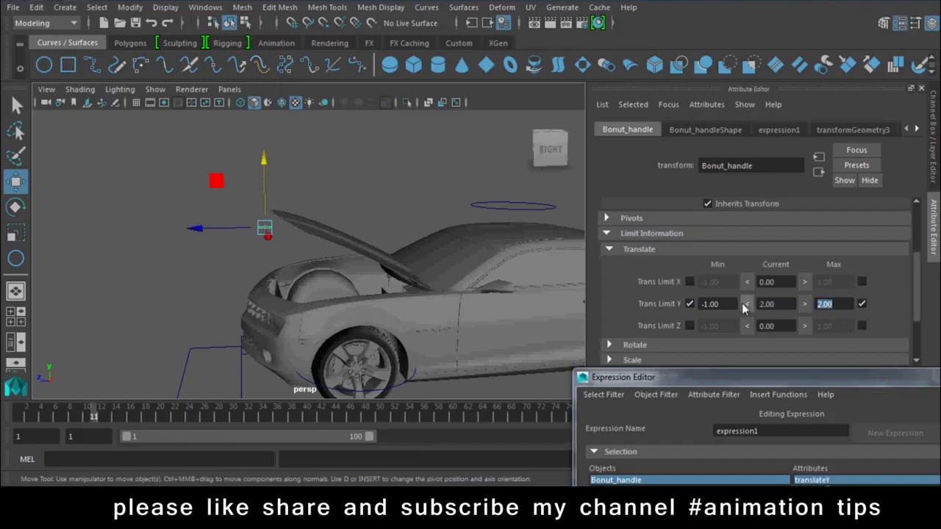
pyautogui.write('3')
pyautogui.press('Return')
pyautogui.moveTo(249, 169); pyautogui.dragTo(249, 144)
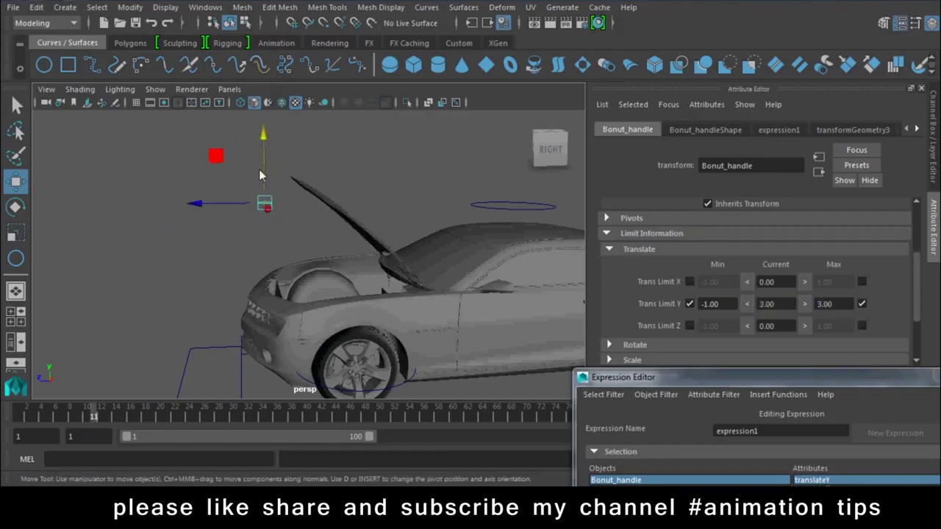
# Set the Trans Limit Y to minimum 0 and maximum 4, then test the handle
pyautogui.doubleClick(824, 304)
pyautogui.write('4')
pyautogui.press('Return')
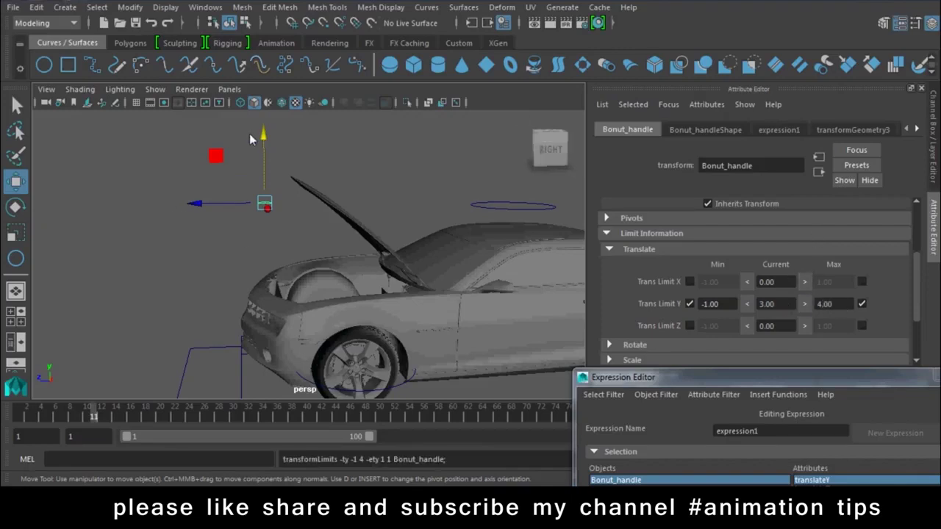
pyautogui.moveTo(250, 135); pyautogui.dragTo(250, 110)
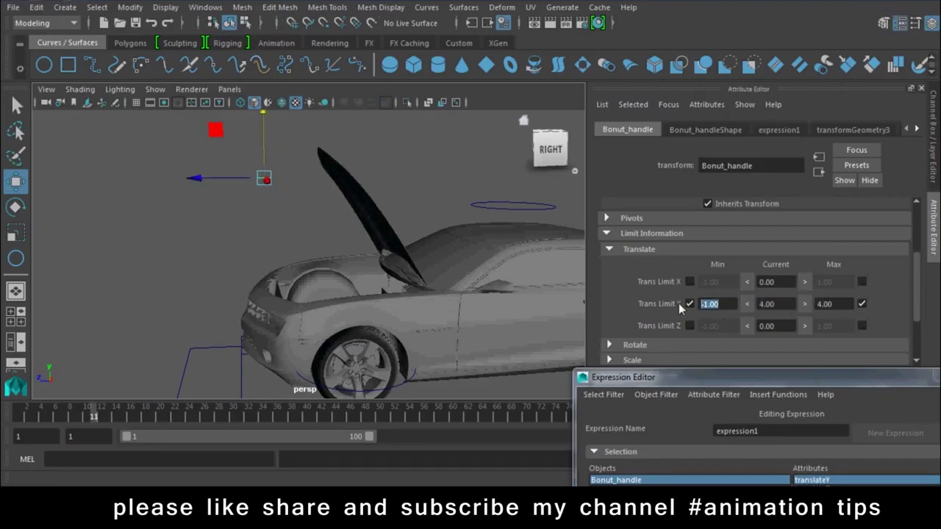
pyautogui.write('0')
pyautogui.press('Return')
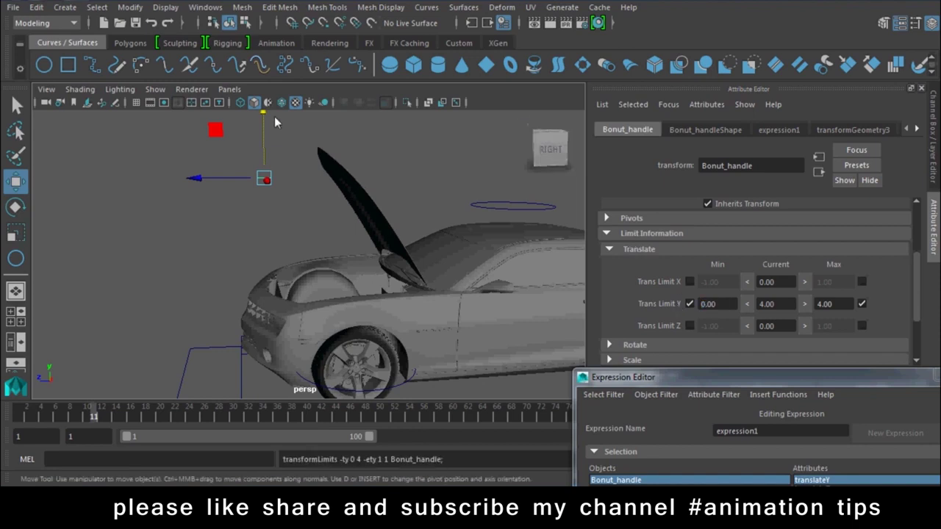
pyautogui.moveTo(264, 116)
pyautogui.mouseDown()
pyautogui.moveTo(293, 67)
pyautogui.moveTo(272, 90)
pyautogui.mouseUp()
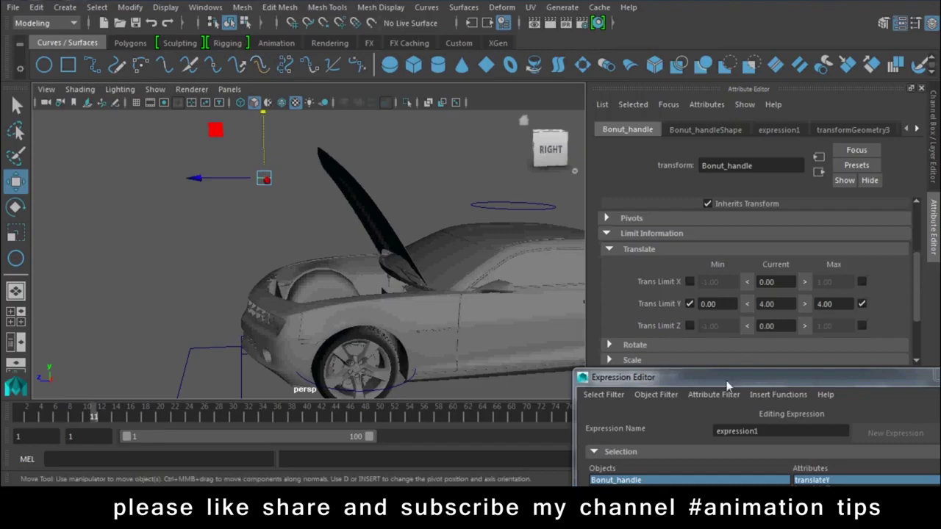
# Change the hood expression multiplier from 15 to 10 and test the handle
pyautogui.moveTo(727, 386); pyautogui.dragTo(700, 138)
pyautogui.click(758, 418)
pyautogui.press('BackSpace')
pyautogui.write('0;')
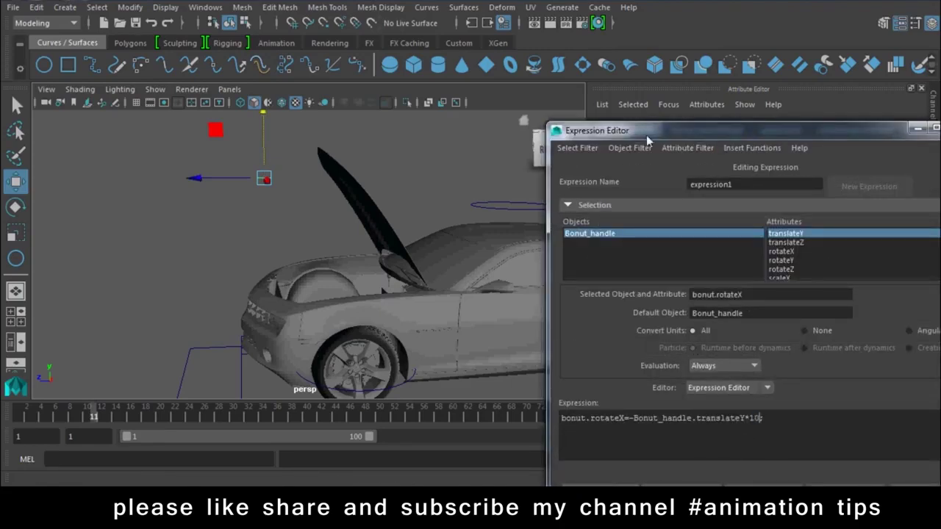
pyautogui.moveTo(647, 137); pyautogui.dragTo(684, 82)
pyautogui.click(637, 438)
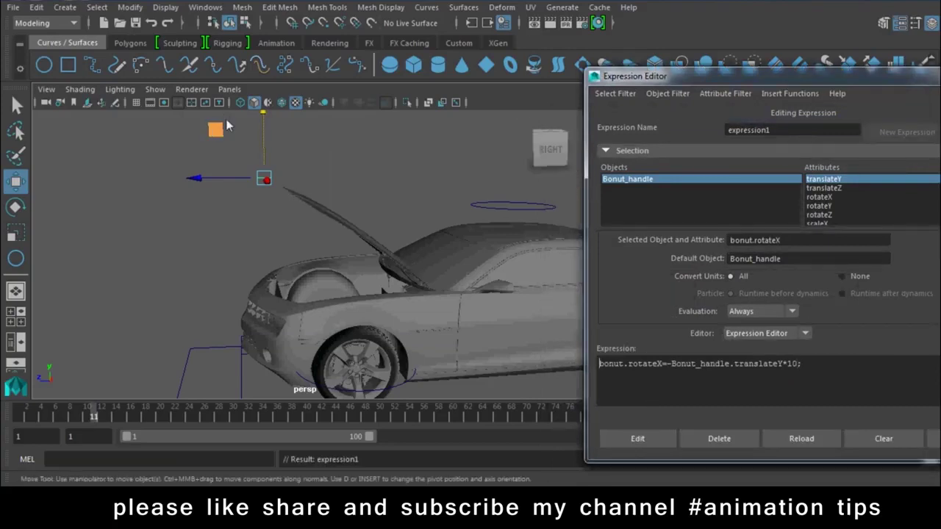
pyautogui.moveTo(265, 126)
pyautogui.mouseDown()
pyautogui.moveTo(302, 140)
pyautogui.moveTo(306, 338)
pyautogui.mouseUp()
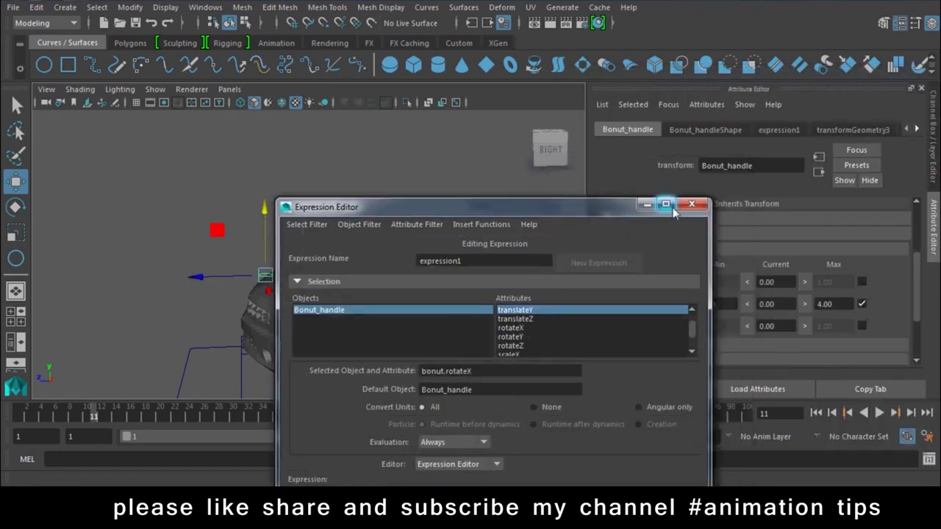
# Minimize the Expression Editor and select the door panel on the car's side
pyautogui.click(647, 205)
pyautogui.click(217, 170)
pyautogui.moveTo(217, 171)
pyautogui.keyDown('alt'); pyautogui.mouseDown()
pyautogui.moveTo(430, 296)
pyautogui.moveTo(388, 280)
pyautogui.mouseUp(); pyautogui.keyUp('alt')
pyautogui.scroll(5, 431, 272)
pyautogui.click(431, 272)
pyautogui.moveTo(457, 327)
pyautogui.keyDown('alt'); pyautogui.mouseDown()
pyautogui.moveTo(350, 355)
pyautogui.moveTo(248, 335)
pyautogui.moveTo(373, 331)
pyautogui.moveTo(357, 212)
pyautogui.mouseUp(); pyautogui.keyUp('alt')
# Pick-walk up to select the whole L_Door and show its channel values
pyautogui.press('Up')
pyautogui.press('e')
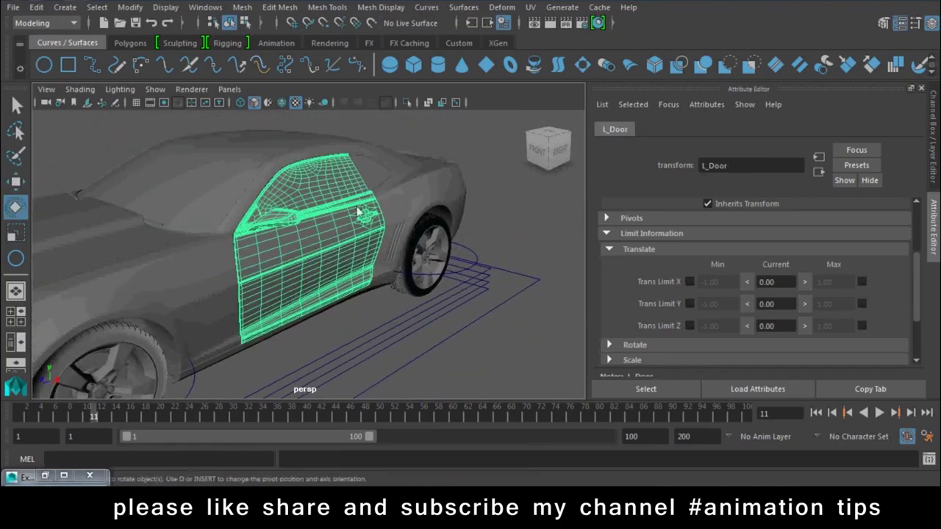
pyautogui.click(935, 180)
pyautogui.scroll(-5, 476, 291)
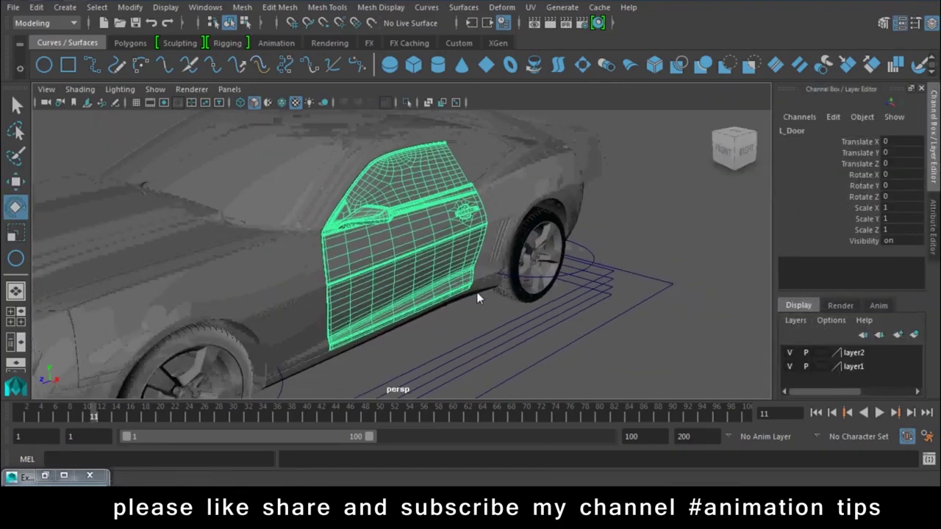
pyautogui.press('w')
pyautogui.keyDown('alt'); pyautogui.moveTo(476, 291); pyautogui.dragTo(372, 286); pyautogui.keyUp('alt')
pyautogui.keyDown('alt'); pyautogui.moveTo(372, 285); pyautogui.dragTo(185, 175, button='right'); pyautogui.keyUp('alt')
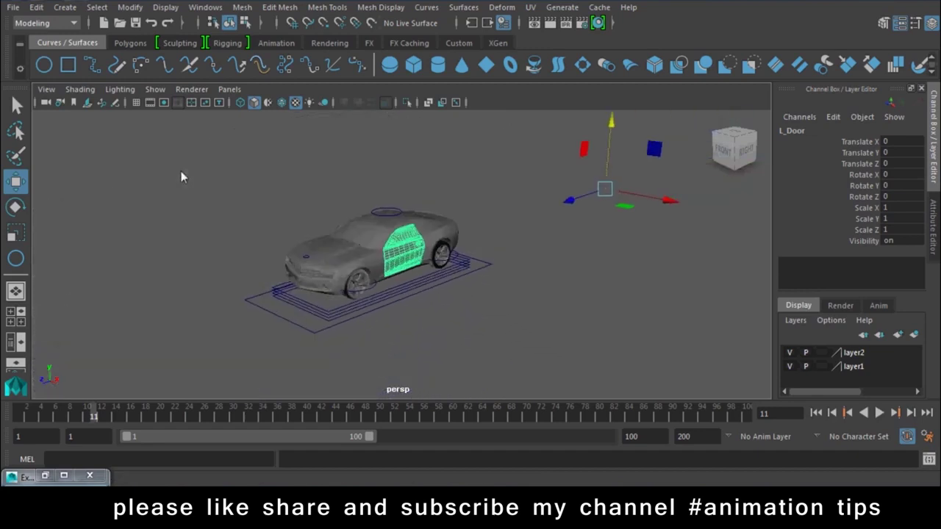
pyautogui.keyDown('alt'); pyautogui.moveTo(185, 174); pyautogui.dragTo(291, 263); pyautogui.keyUp('alt')
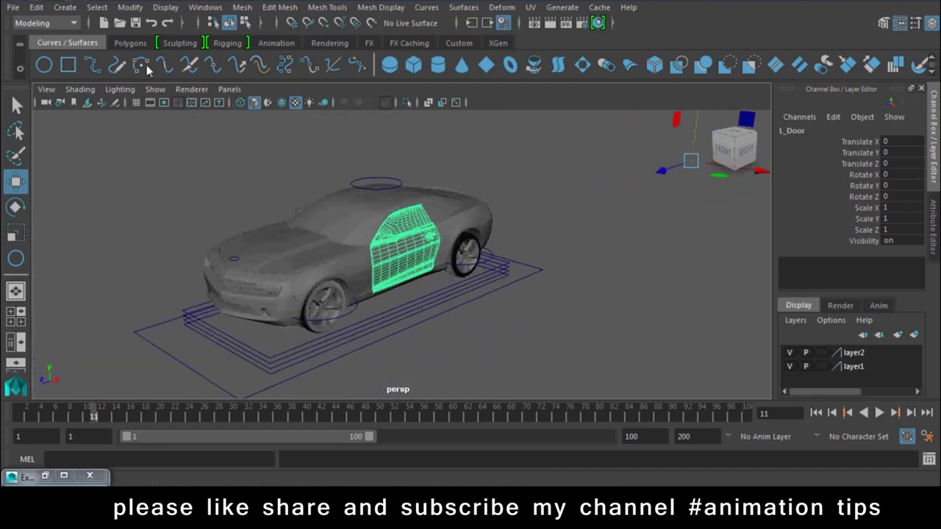
# Centre the L_Door pivot and enter pivot-edit mode to shift it toward the front edge
pyautogui.click(129, 8)
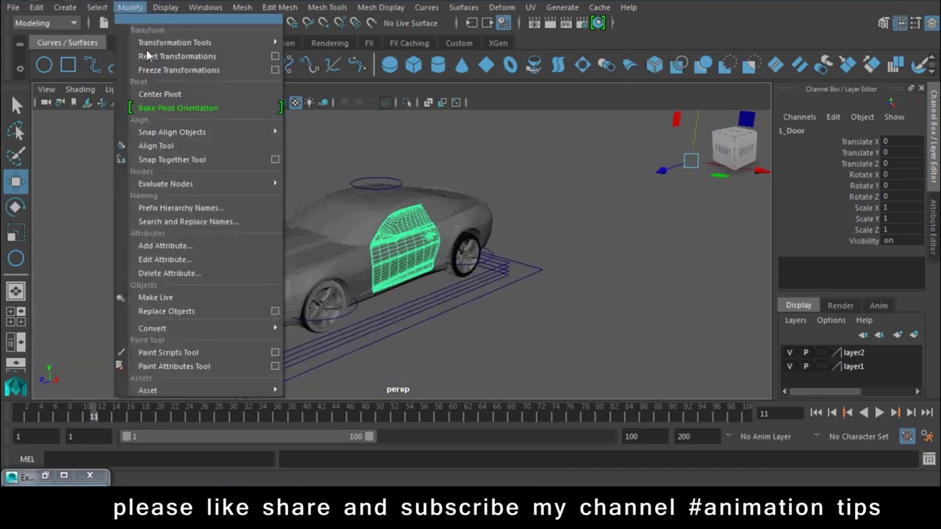
pyautogui.click(192, 94)
pyautogui.scroll(3, 599, 333)
pyautogui.scroll(3, 485, 308)
pyautogui.moveTo(485, 309)
pyautogui.keyDown('alt'); pyautogui.mouseDown()
pyautogui.moveTo(388, 238)
pyautogui.moveTo(301, 269)
pyautogui.moveTo(263, 268)
pyautogui.moveTo(410, 341)
pyautogui.moveTo(349, 300)
pyautogui.mouseUp(); pyautogui.keyUp('alt')
pyautogui.press('d')
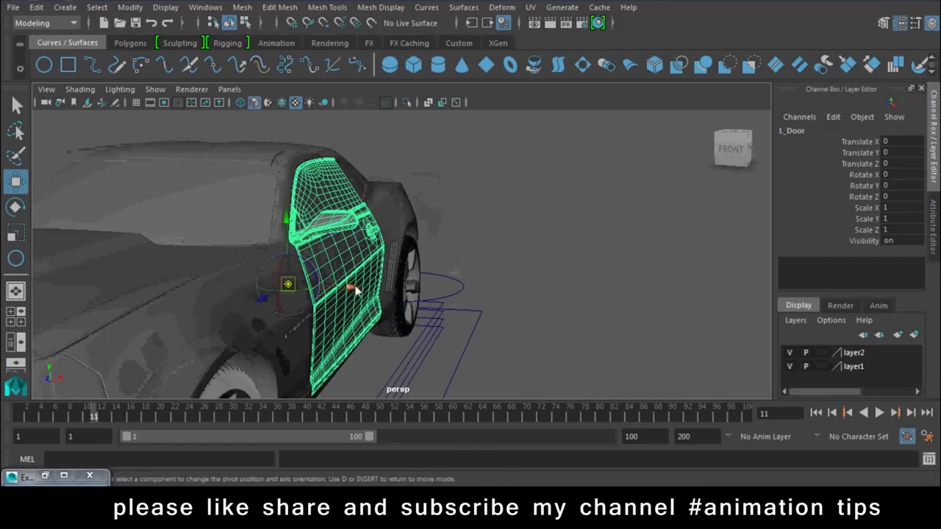
pyautogui.press('e')
pyautogui.press('r')
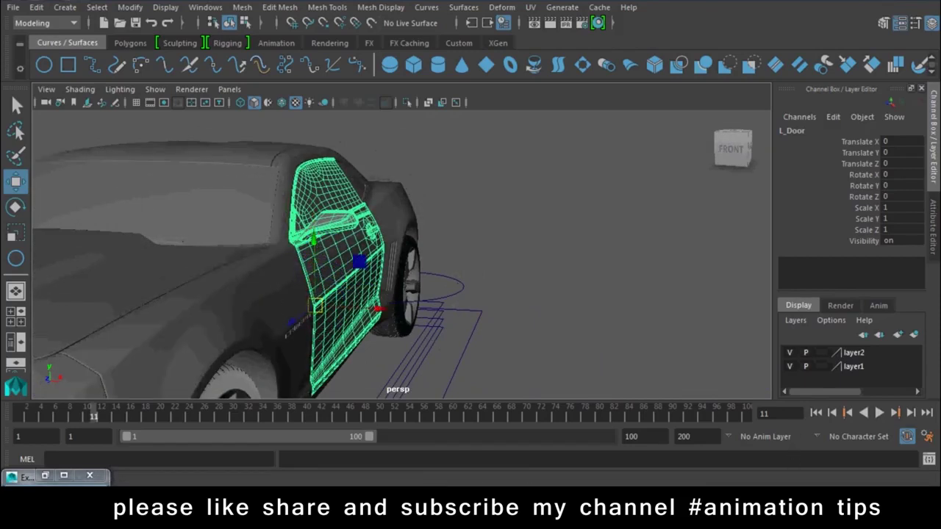
pyautogui.click(843, 408)
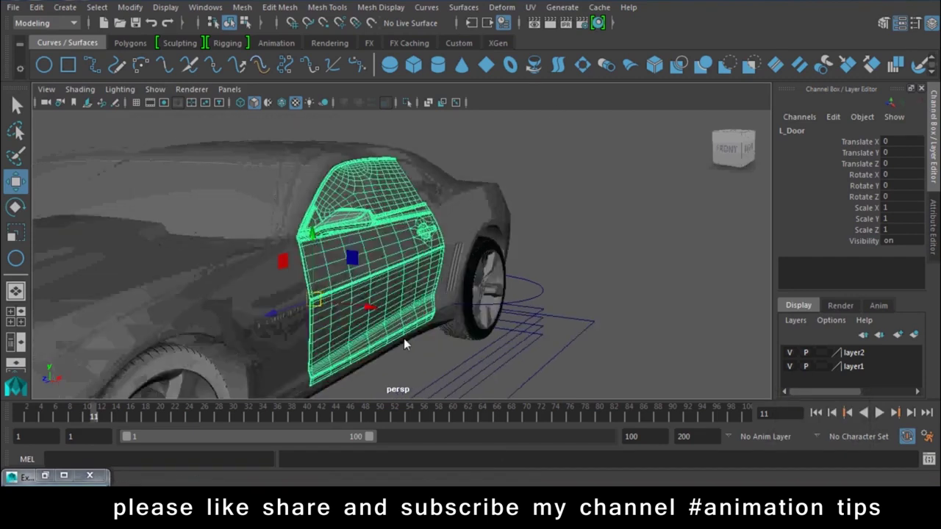
pyautogui.moveTo(403, 338)
pyautogui.keyDown('alt'); pyautogui.mouseDown()
pyautogui.moveTo(323, 340)
pyautogui.moveTo(357, 335)
pyautogui.moveTo(328, 316)
pyautogui.moveTo(273, 304)
pyautogui.moveTo(420, 341)
pyautogui.mouseUp(); pyautogui.keyUp('alt')
pyautogui.press('e')
pyautogui.hotkey('ctrl', 'z')
pyautogui.hotkey('ctrl', 'z')
pyautogui.moveTo(498, 340)
pyautogui.keyDown('alt'); pyautogui.mouseDown()
pyautogui.moveTo(529, 319)
pyautogui.moveTo(555, 257)
pyautogui.moveTo(515, 279)
pyautogui.moveTo(343, 229)
pyautogui.moveTo(373, 278)
pyautogui.moveTo(474, 281)
pyautogui.mouseUp(); pyautogui.keyUp('alt')
pyautogui.press('w')
pyautogui.click(551, 248)
pyautogui.keyDown('alt'); pyautogui.moveTo(474, 283); pyautogui.dragTo(417, 277, button='middle'); pyautogui.keyUp('alt')
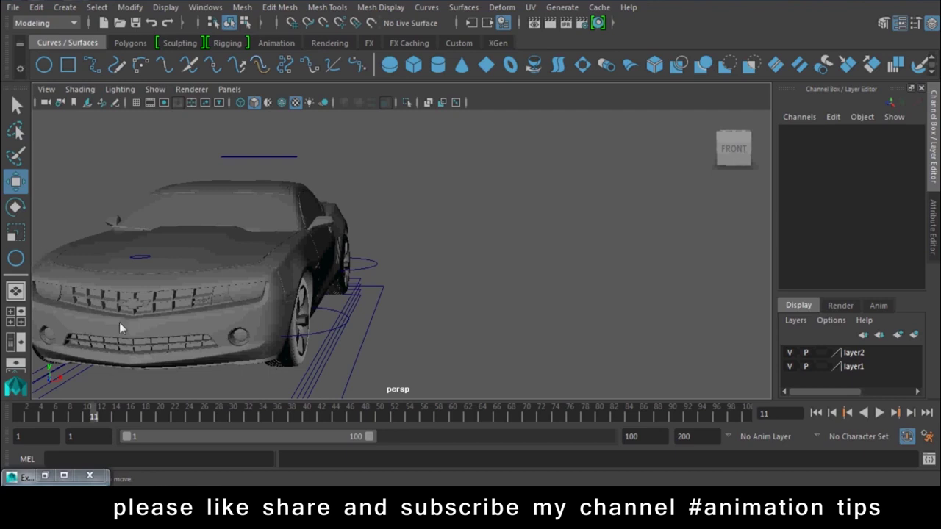
pyautogui.keyDown('alt'); pyautogui.moveTo(434, 326); pyautogui.dragTo(478, 261, button='right'); pyautogui.keyUp('alt')
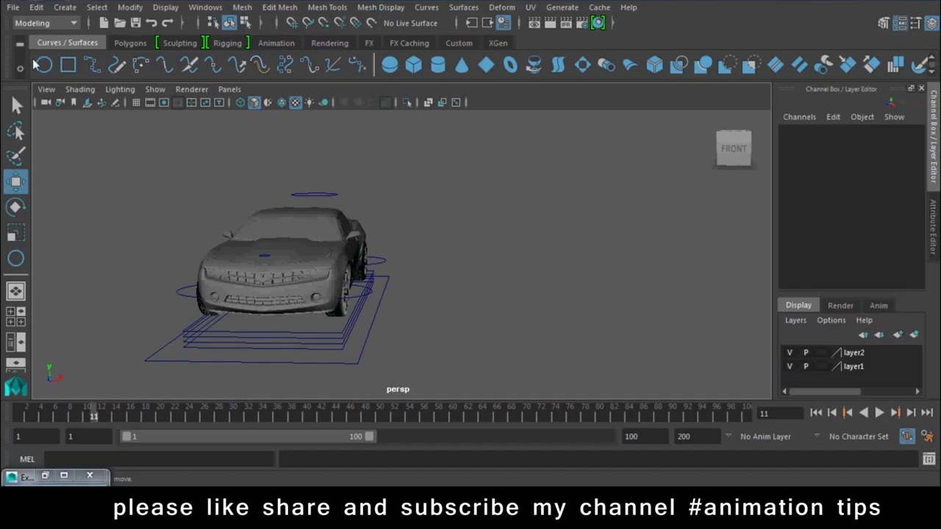
pyautogui.click(11, 476)
# Open the mel folder on Local Disk (D:) in Windows Explorer
pyautogui.click(220, 269)
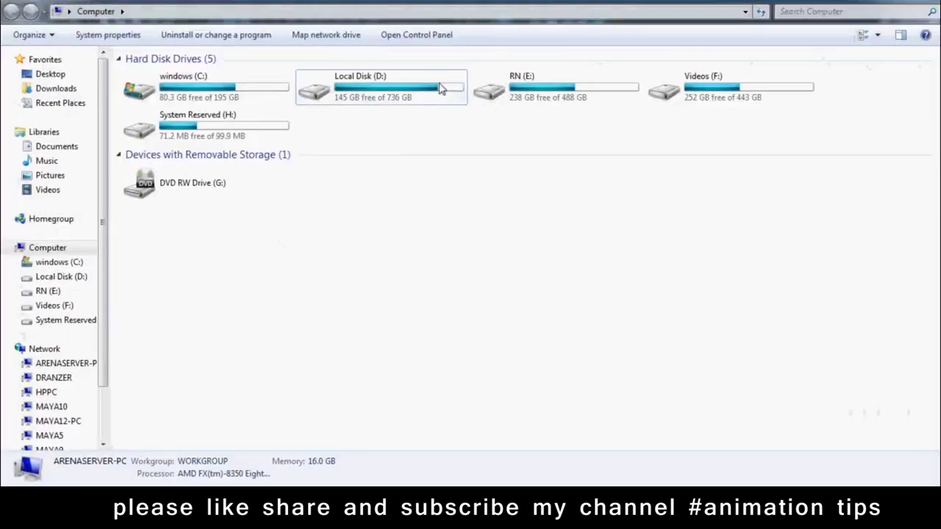
pyautogui.doubleClick(367, 88)
pyautogui.click(821, 481)
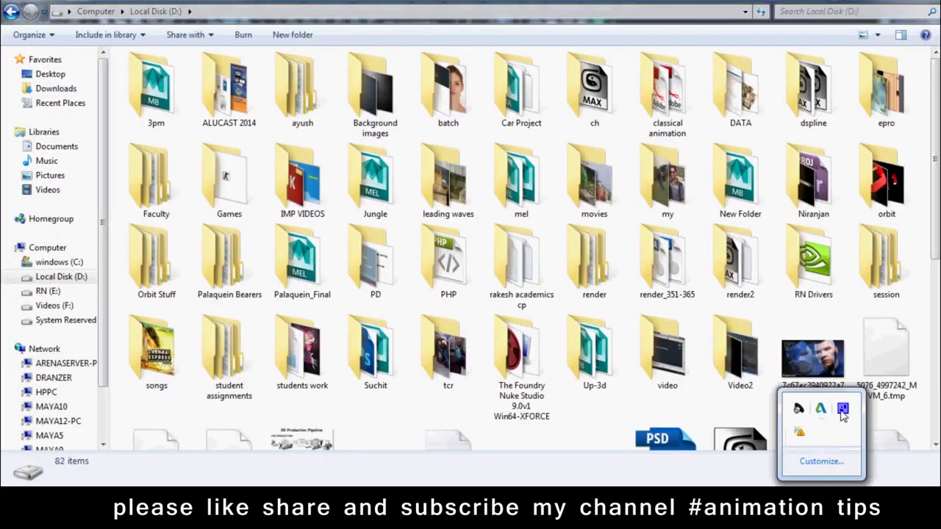
pyautogui.click(842, 408)
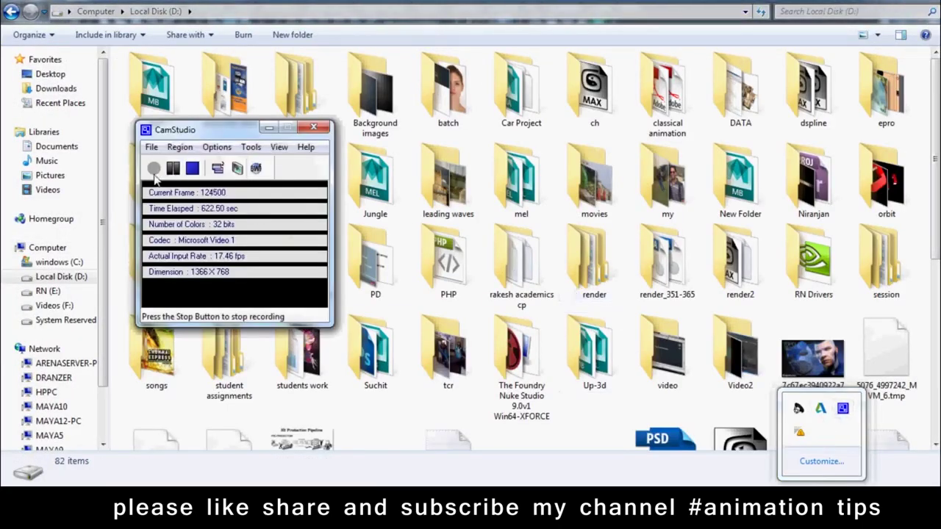
pyautogui.click(173, 168)
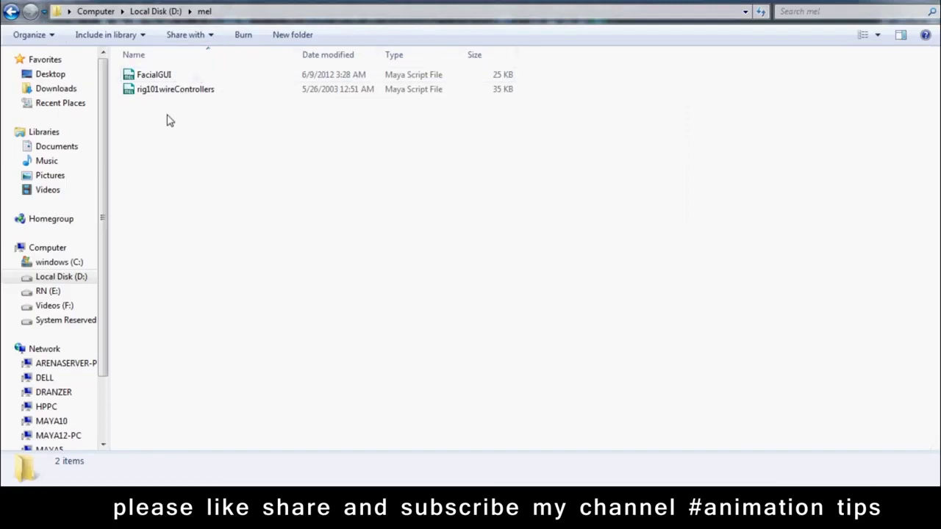
# Select the FacialGUI and rig101wireControllers scripts, then return to Maya
pyautogui.moveTo(168, 121); pyautogui.dragTo(170, 72)
pyautogui.click(160, 78)
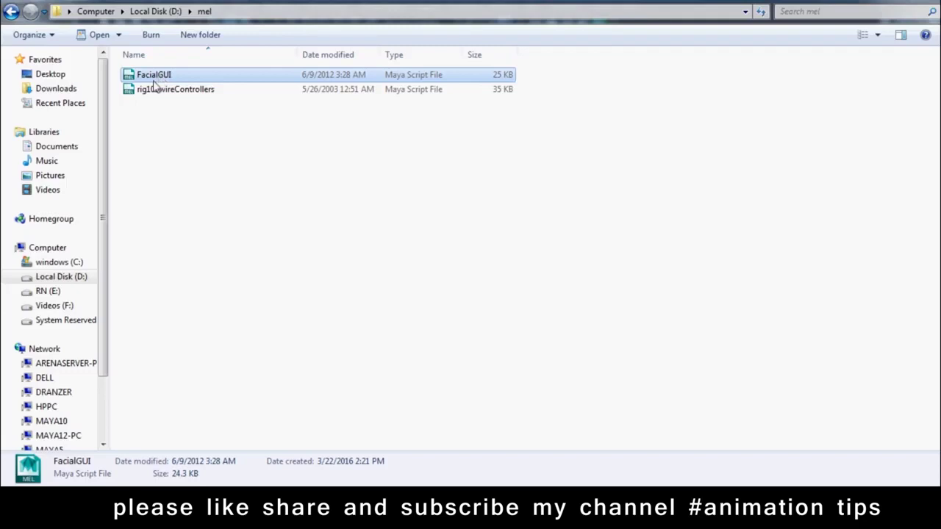
pyautogui.click(151, 92)
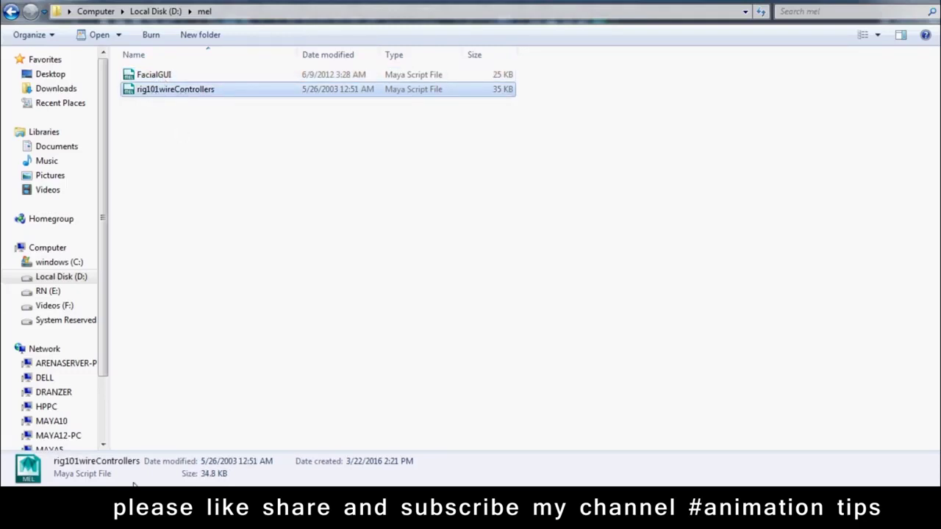
pyautogui.moveTo(134, 484)
pyautogui.click(222, 437)
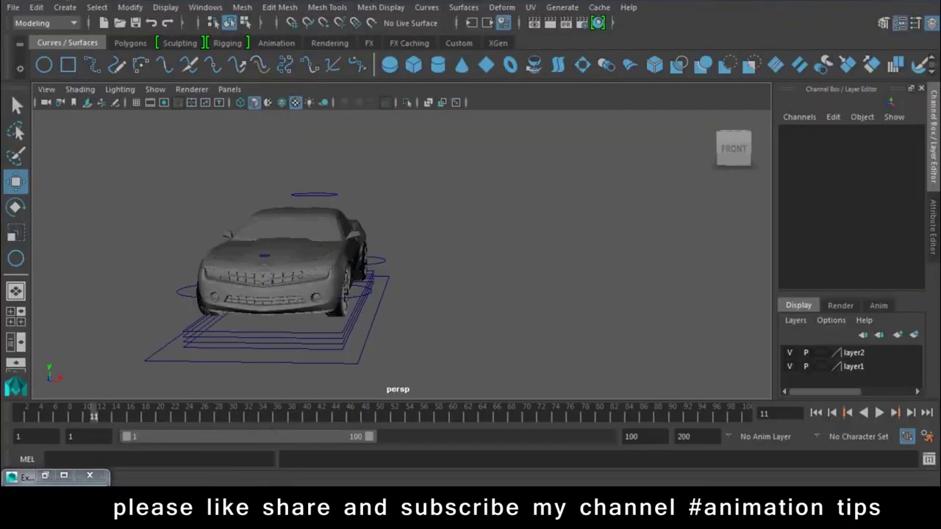
# Open the Script Editor, move and enlarge it, and clear its history
pyautogui.click(929, 461)
pyautogui.moveTo(430, 142)
pyautogui.mouseDown()
pyautogui.moveTo(116, 22)
pyautogui.moveTo(216, 30)
pyautogui.mouseUp()
pyautogui.moveTo(425, 263); pyautogui.dragTo(517, 341)
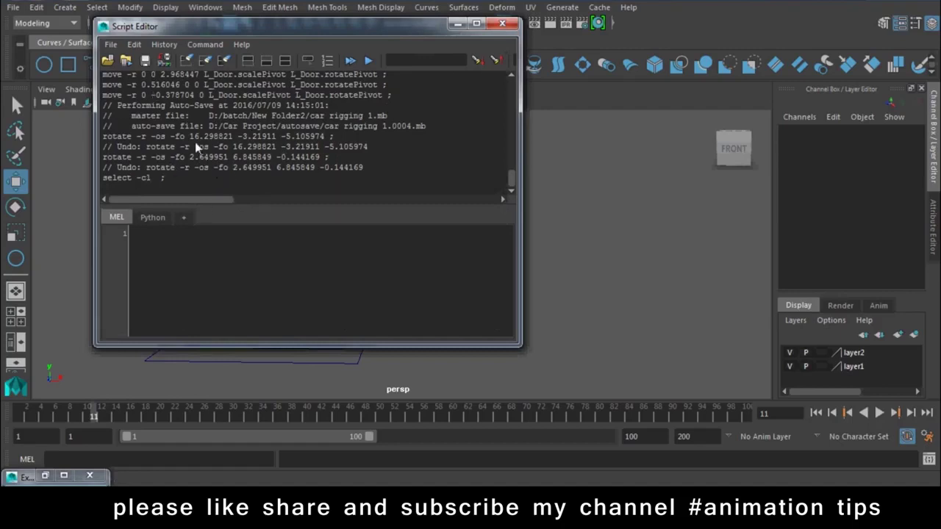
pyautogui.click(164, 44)
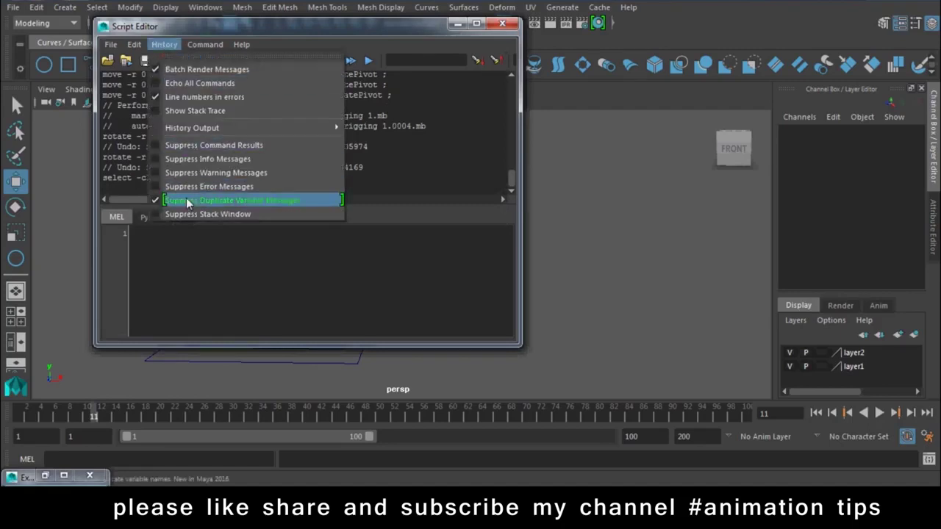
pyautogui.click(150, 220)
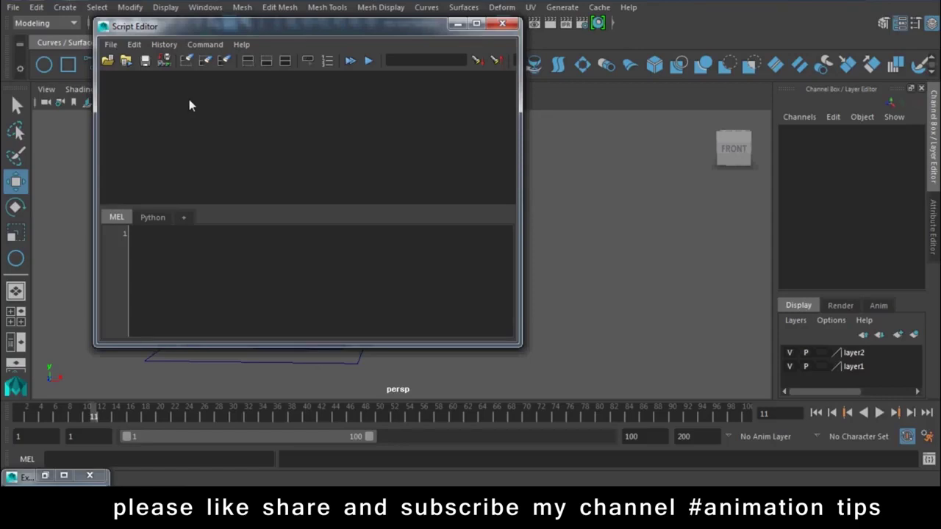
# In the Load Script dialog, browse to the mel folder on drive D: and select FacialGUI.mel
pyautogui.click(110, 44)
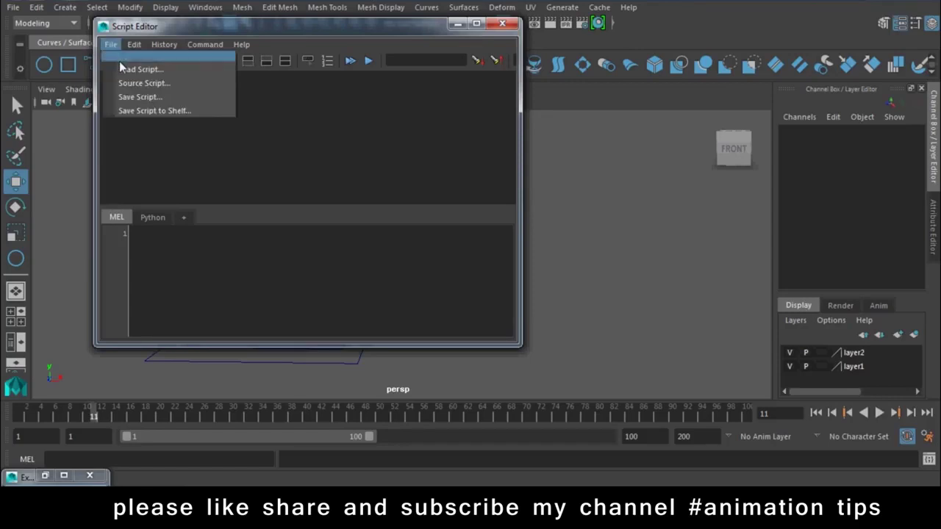
pyautogui.click(140, 70)
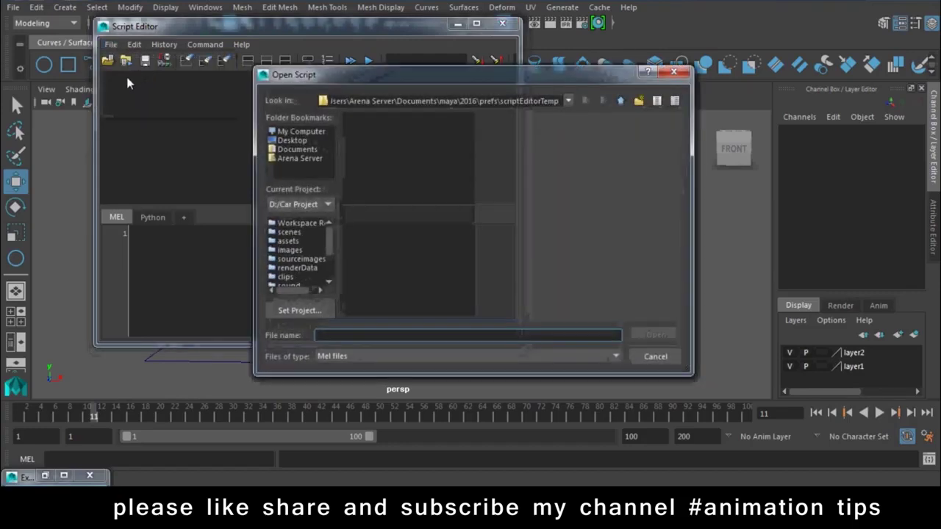
pyautogui.click(298, 131)
pyautogui.doubleClick(389, 128)
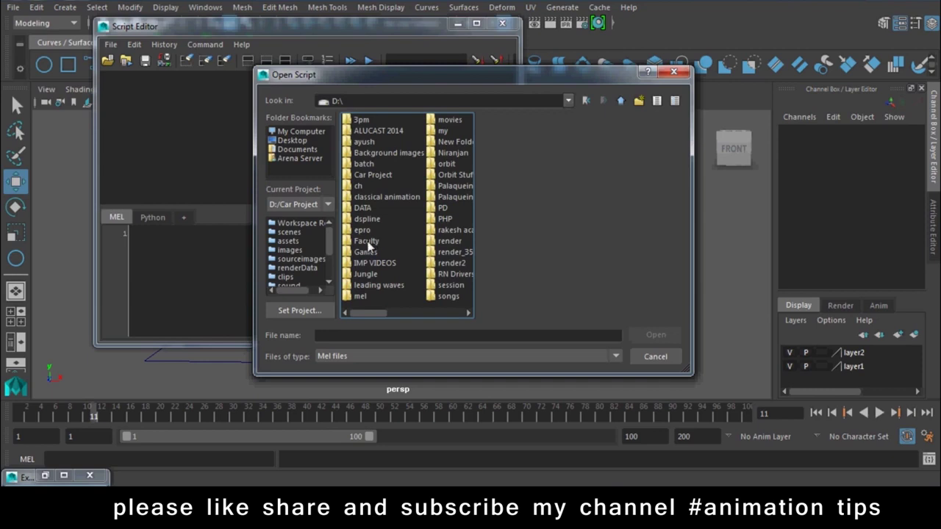
pyautogui.click(370, 244)
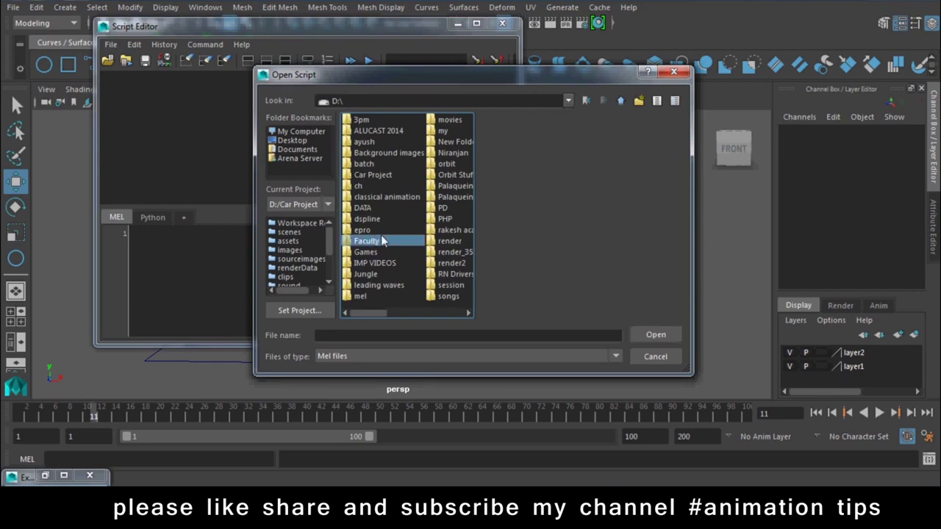
pyautogui.doubleClick(362, 296)
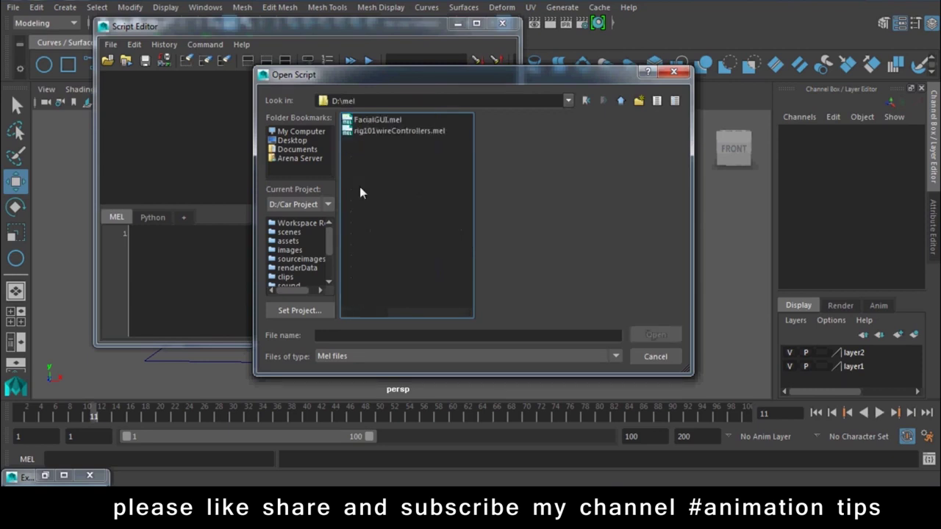
pyautogui.click(367, 120)
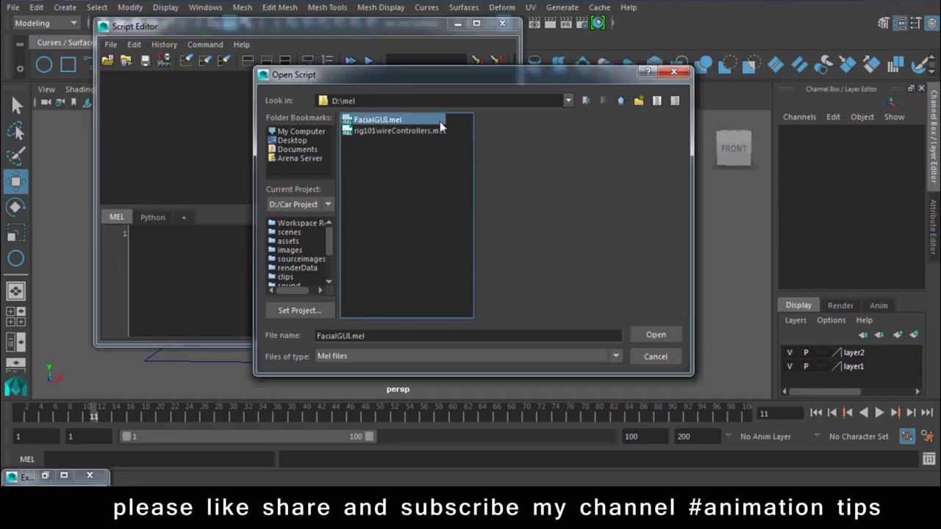
# Load FacialGUI.mel into the Script Editor and run it with Ctrl+Enter
pyautogui.click(654, 335)
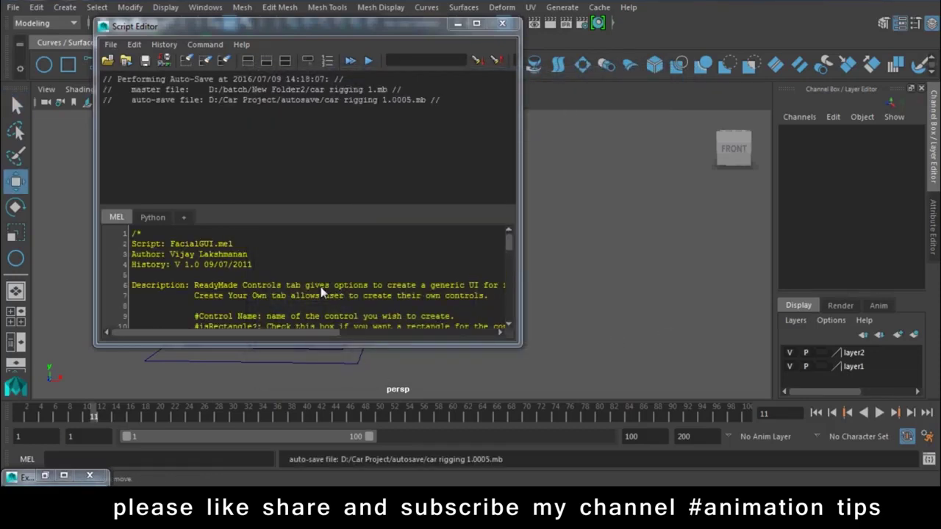
pyautogui.scroll(-8, 321, 293)
pyautogui.scroll(-7, 320, 290)
pyautogui.scroll(-8, 321, 290)
pyautogui.scroll(-7, 269, 264)
pyautogui.scroll(-10, 269, 265)
pyautogui.scroll(-10, 269, 264)
pyautogui.moveTo(508, 262); pyautogui.dragTo(511, 332)
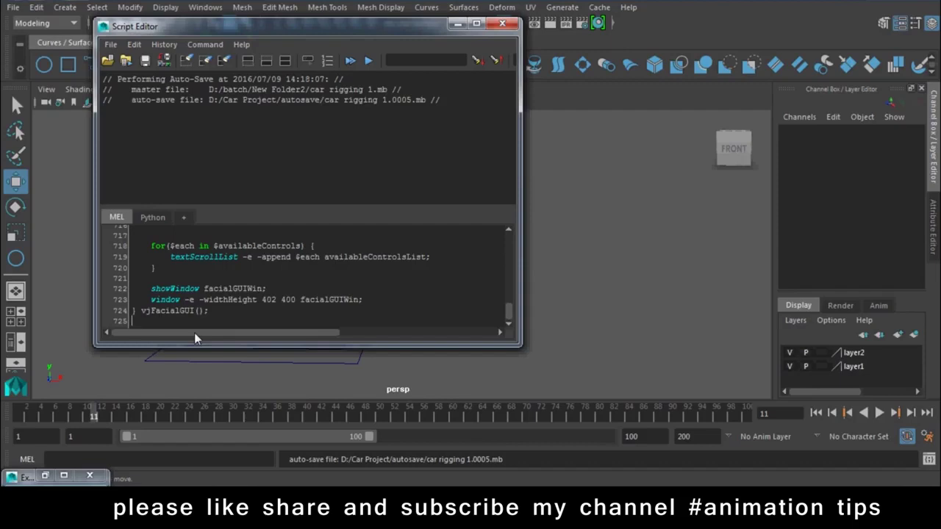
pyautogui.hotkey('ctrl', 'Return')
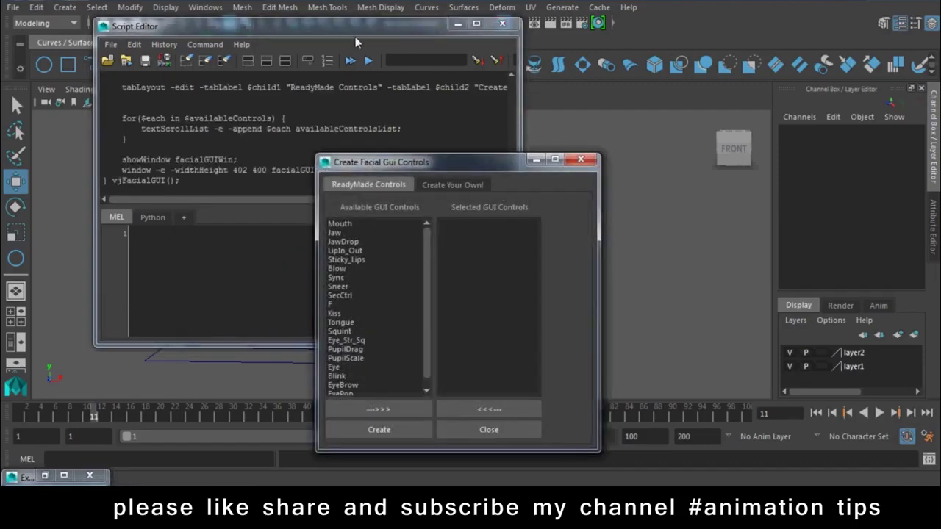
# Create a Mouth facial control from the Facial GUI window, then frame and select the car
pyautogui.moveTo(294, 26); pyautogui.dragTo(786, 258)
pyautogui.moveTo(412, 163); pyautogui.dragTo(690, 77)
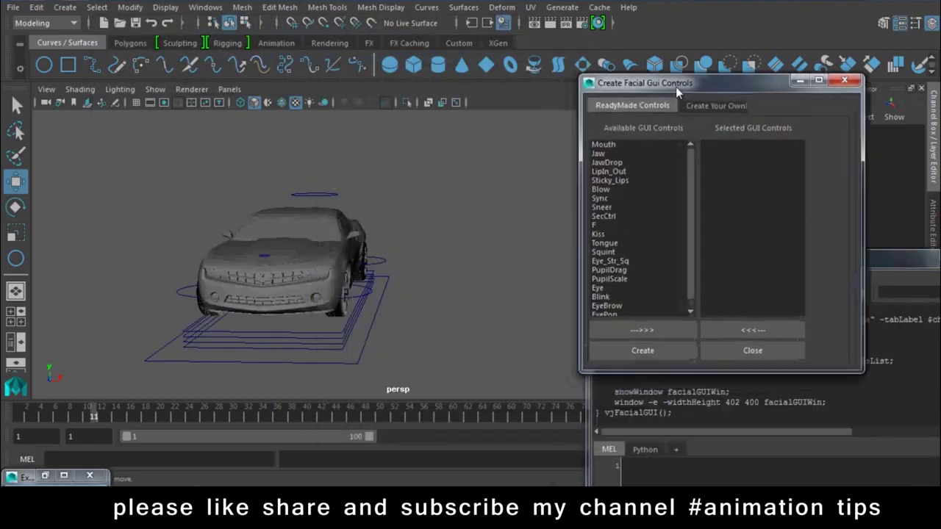
pyautogui.click(621, 140)
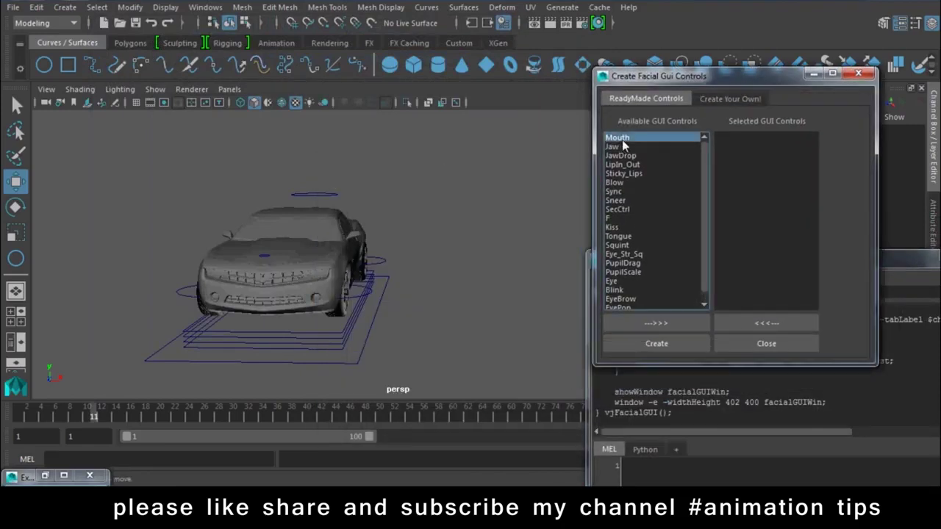
pyautogui.click(672, 347)
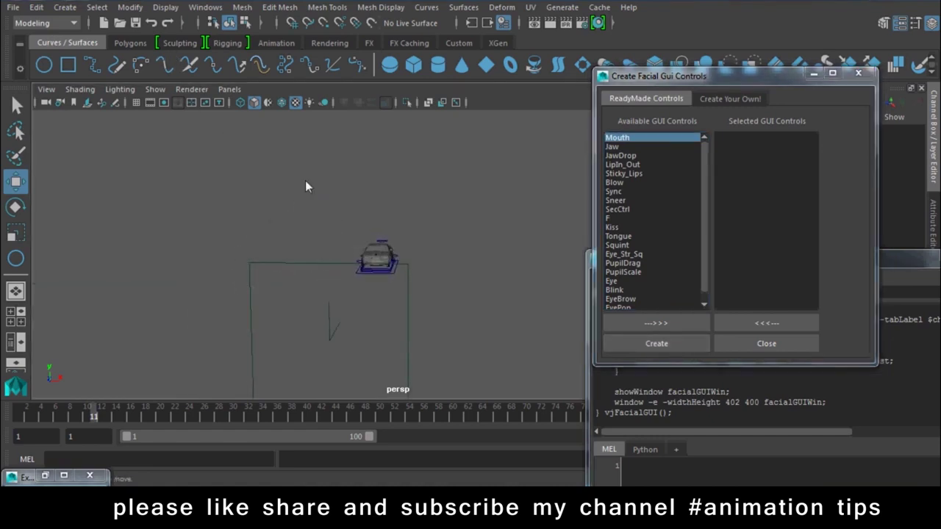
pyautogui.press('f')
pyautogui.press('f')
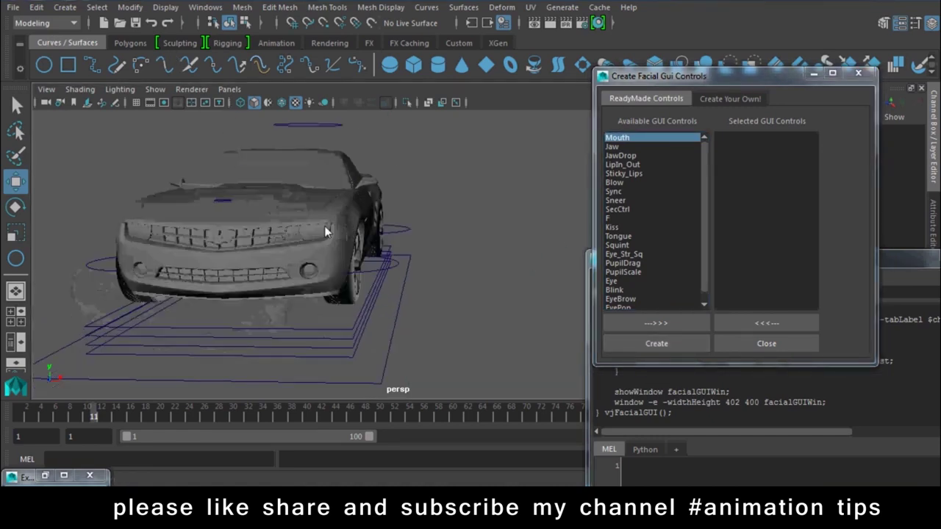
pyautogui.click(326, 225)
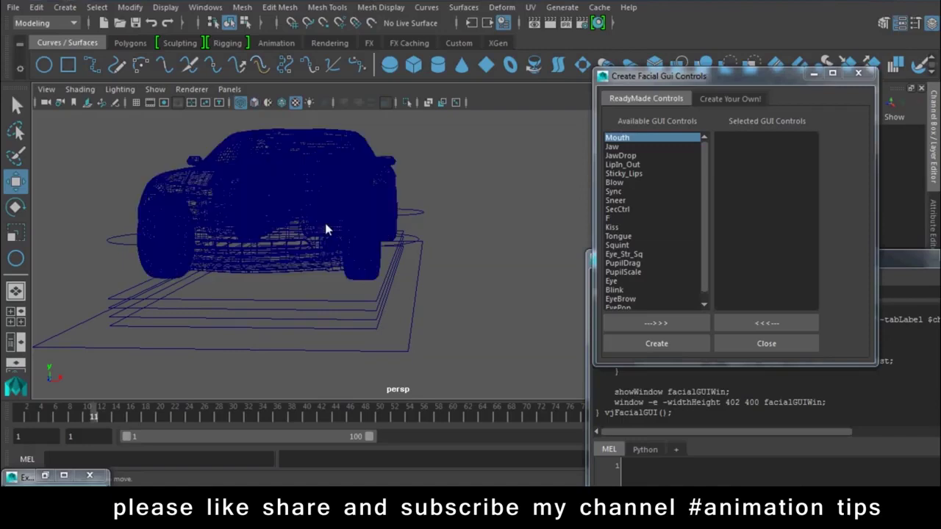
# Start a new scene, saving the current one first, and show the viewport grid
pyautogui.press('f')
pyautogui.click(11, 8)
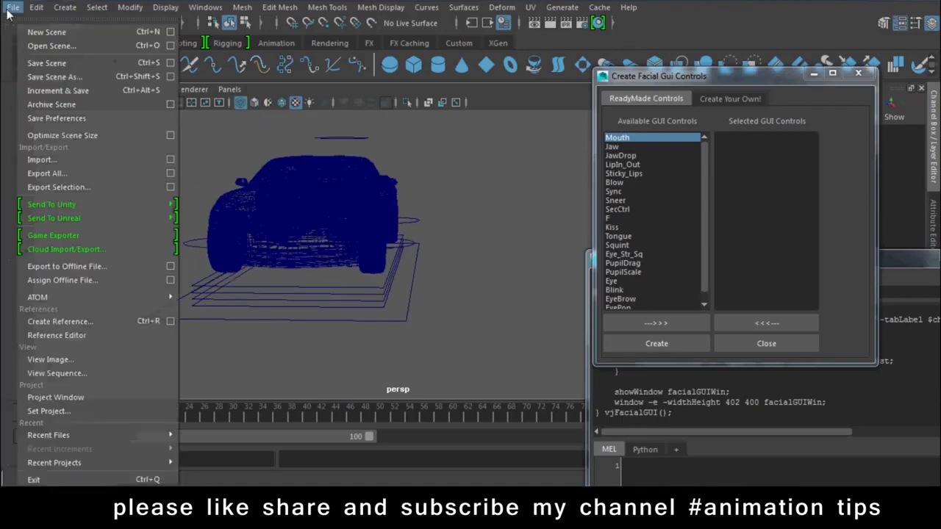
pyautogui.click(47, 31)
pyautogui.click(408, 243)
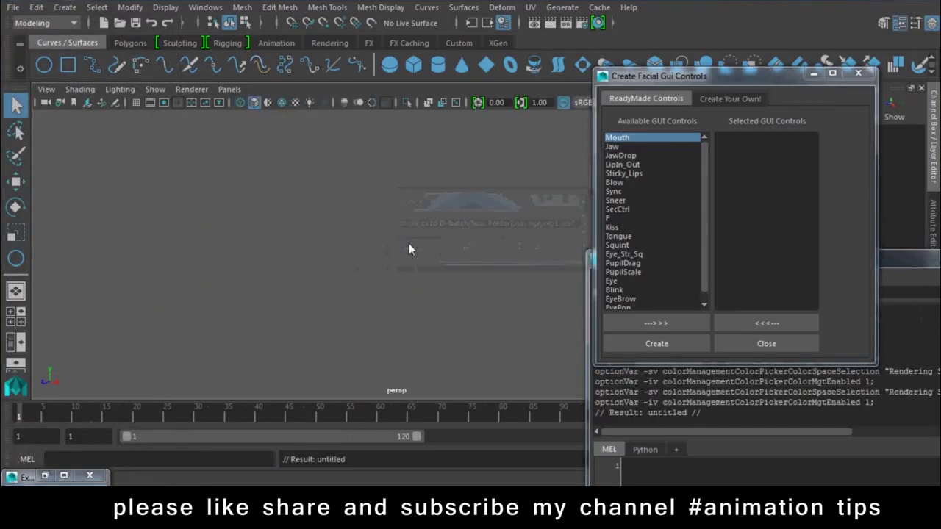
pyautogui.click(137, 103)
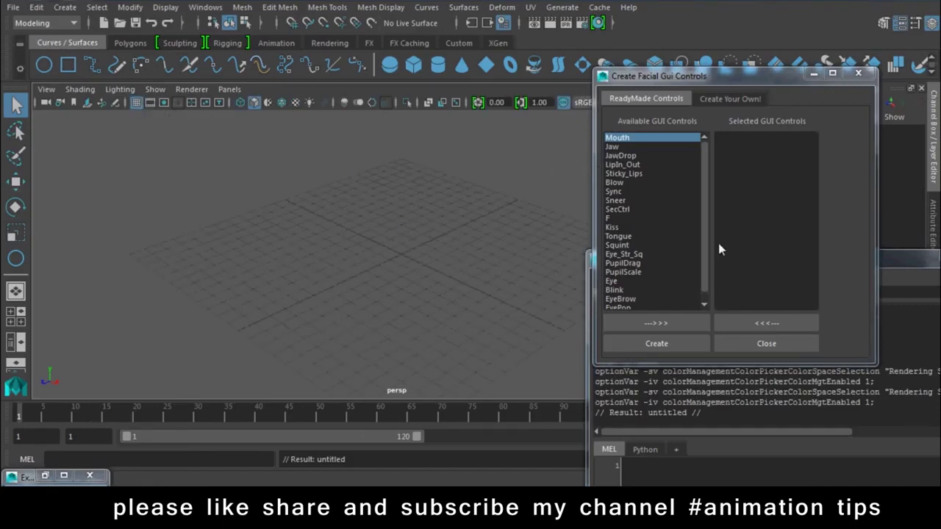
# Add Mouth and Jaw to the selected controls, create them, and move the Mouth left box
pyautogui.click(669, 321)
pyautogui.click(617, 147)
pyautogui.click(648, 322)
pyautogui.click(657, 346)
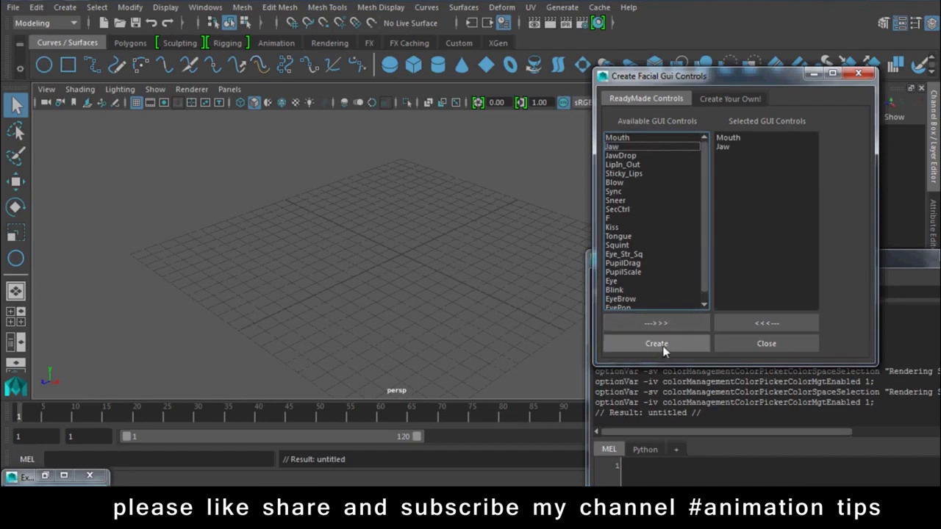
pyautogui.click(416, 253)
pyautogui.press('w')
pyautogui.moveTo(413, 271)
pyautogui.keyDown('alt'); pyautogui.mouseDown()
pyautogui.moveTo(371, 257)
pyautogui.moveTo(459, 155)
pyautogui.moveTo(464, 217)
pyautogui.moveTo(382, 184)
pyautogui.moveTo(419, 196)
pyautogui.moveTo(430, 221)
pyautogui.moveTo(390, 265)
pyautogui.moveTo(456, 210)
pyautogui.moveTo(468, 213)
pyautogui.moveTo(407, 287)
pyautogui.moveTo(491, 207)
pyautogui.moveTo(411, 293)
pyautogui.moveTo(493, 257)
pyautogui.mouseUp(); pyautogui.keyUp('alt')
# Start another new scene without saving, add Tongue, and create the Mouth, Jaw and Tongue controls
pyautogui.click(6, 6)
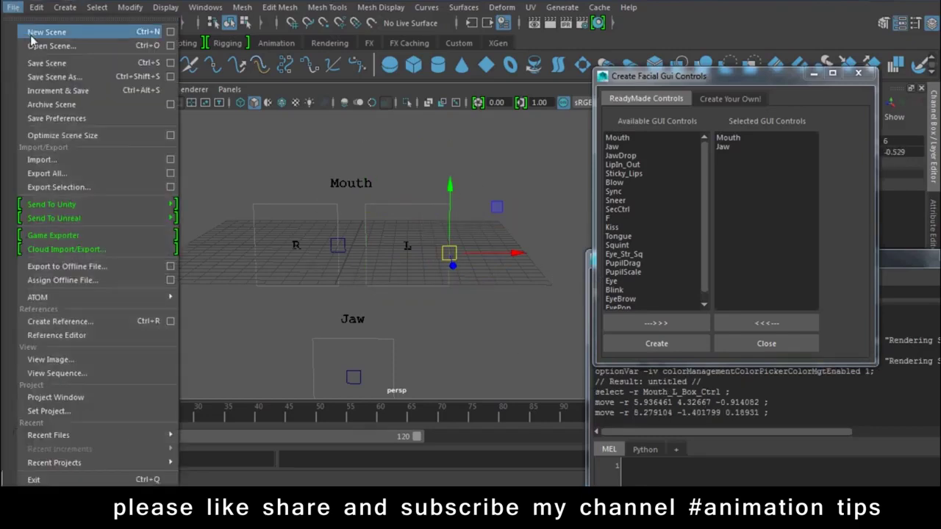
pyautogui.click(44, 23)
pyautogui.click(471, 247)
pyautogui.moveTo(633, 267); pyautogui.dragTo(628, 238)
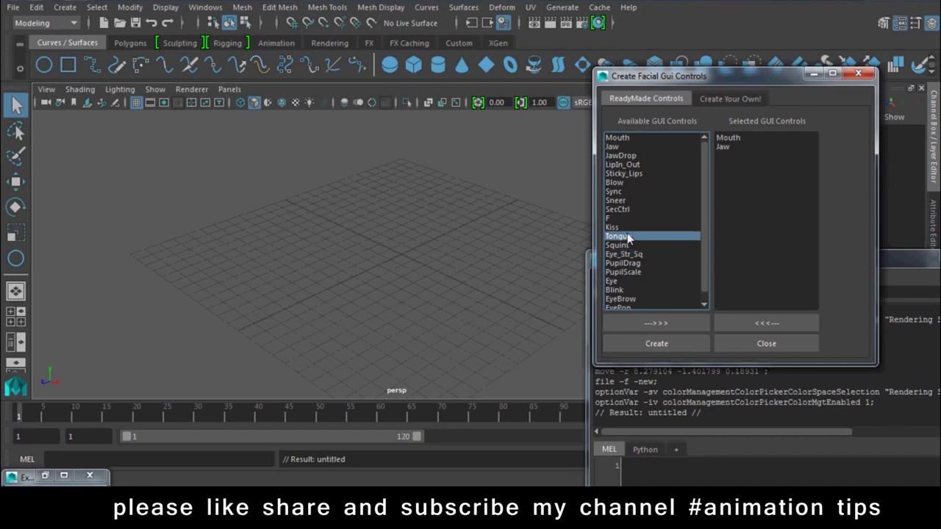
pyautogui.click(656, 324)
pyautogui.click(663, 343)
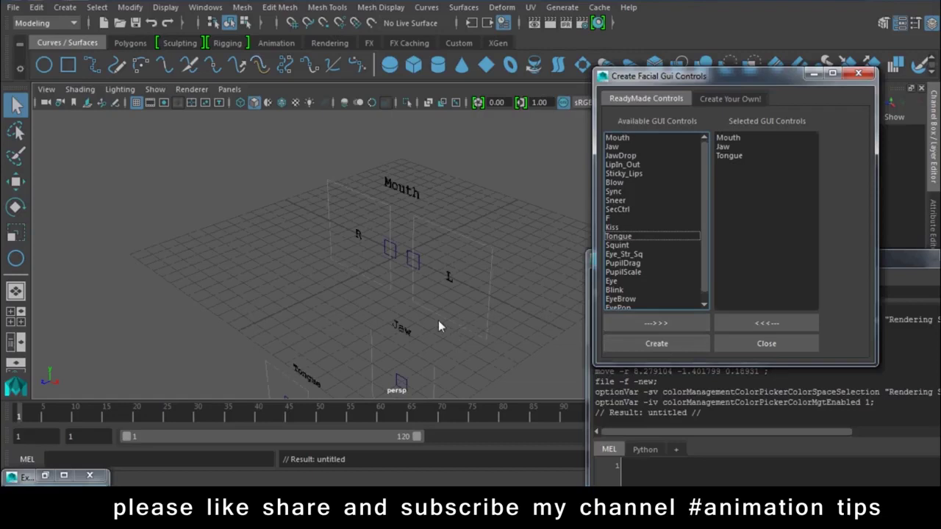
pyautogui.keyDown('alt'); pyautogui.moveTo(449, 298); pyautogui.dragTo(370, 305); pyautogui.keyUp('alt')
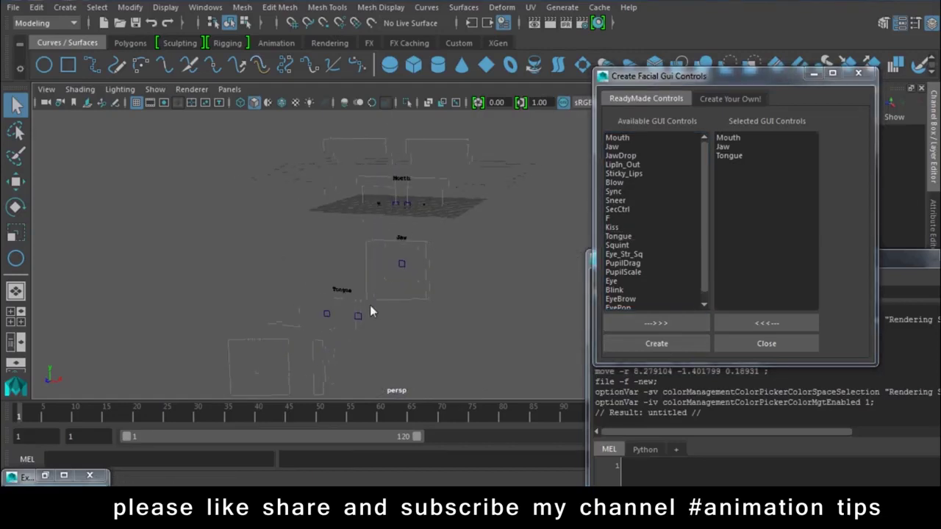
pyautogui.click(340, 335)
pyautogui.keyDown('alt'); pyautogui.moveTo(340, 335); pyautogui.dragTo(417, 346); pyautogui.keyUp('alt')
# Undo a Tongue control move, close Facial GUI, clear Script Editor history, and show the Custom shelf
pyautogui.press('w')
pyautogui.moveTo(403, 201); pyautogui.dragTo(425, 168)
pyautogui.hotkey('ctrl', 'z')
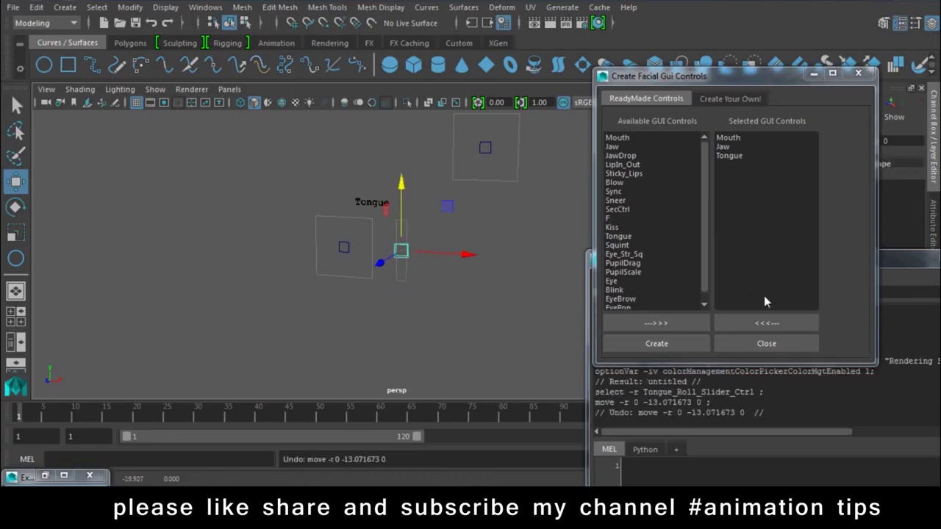
pyautogui.click(761, 346)
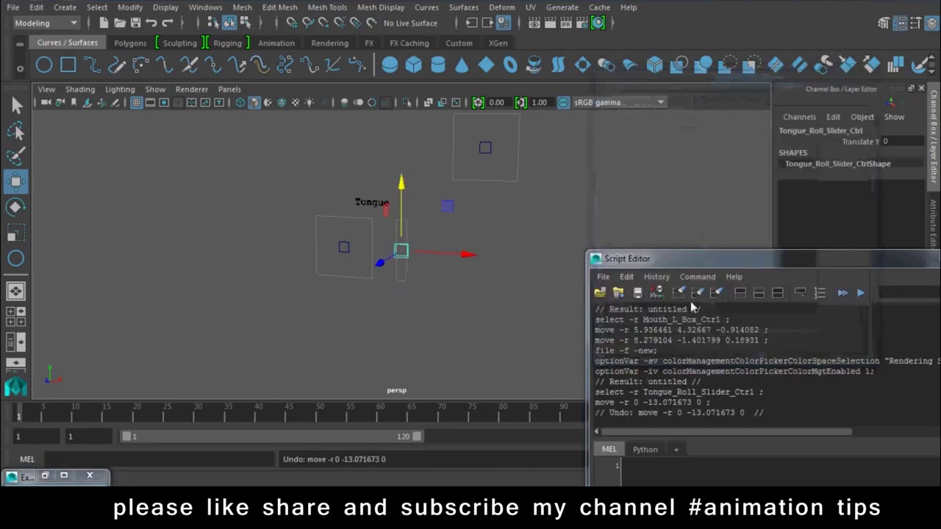
pyautogui.click(470, 178)
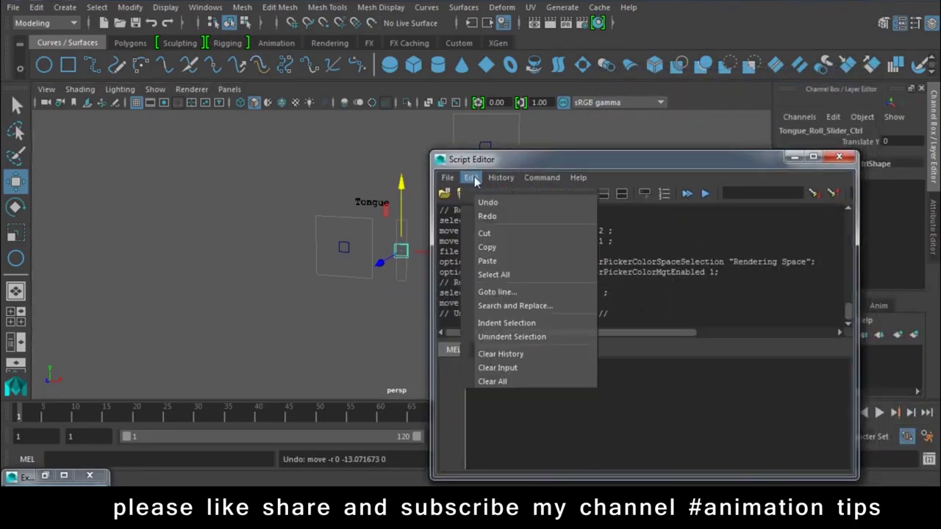
pyautogui.click(496, 354)
pyautogui.click(458, 43)
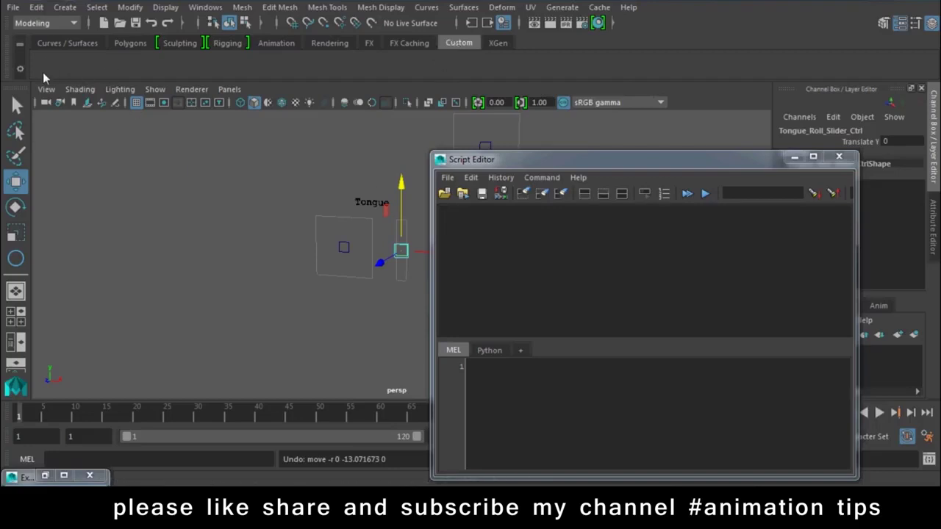
# Load FacialGUI.mel and drag its full script text onto the Custom shelf as a button
pyautogui.moveTo(505, 161); pyautogui.dragTo(489, 107)
pyautogui.click(431, 125)
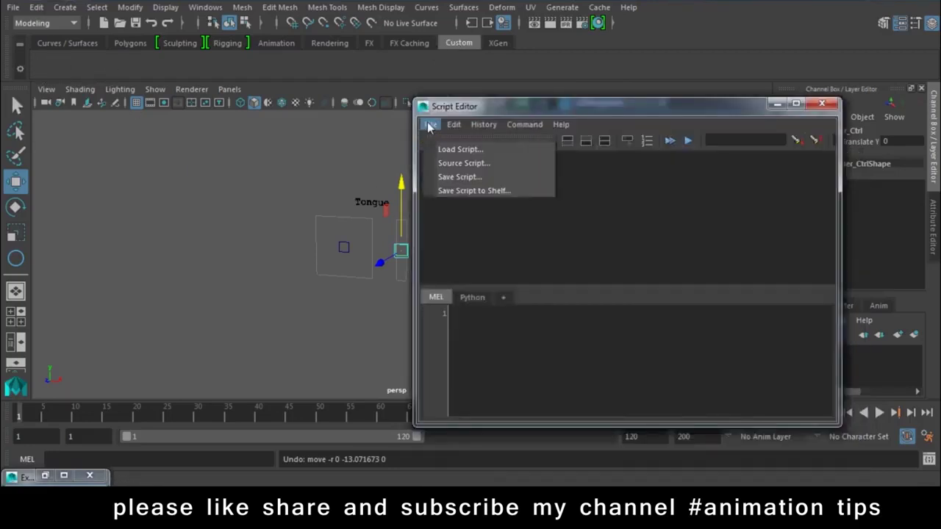
pyautogui.click(456, 149)
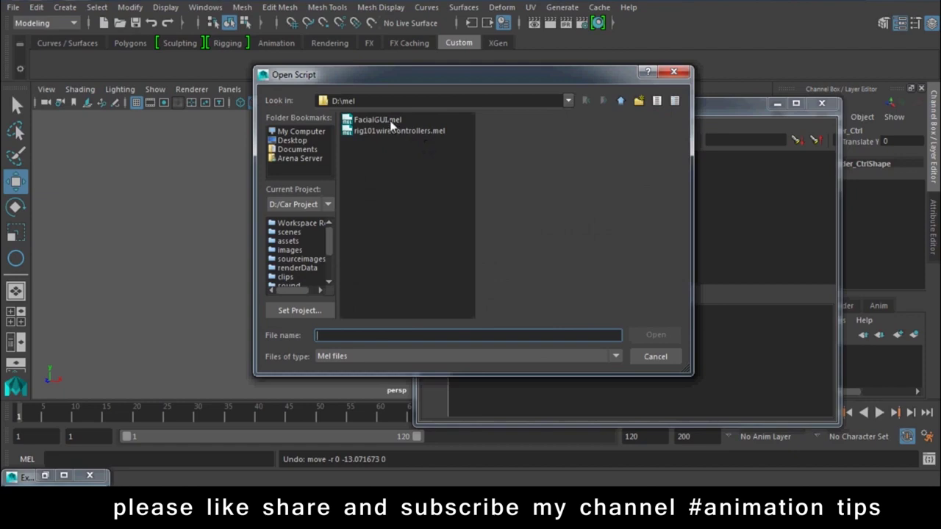
pyautogui.doubleClick(390, 122)
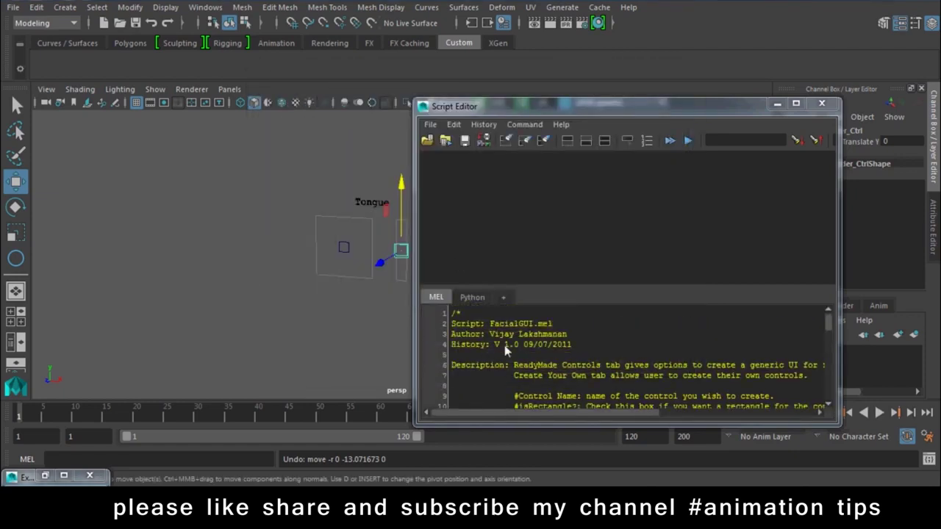
pyautogui.moveTo(453, 315); pyautogui.dragTo(479, 380)
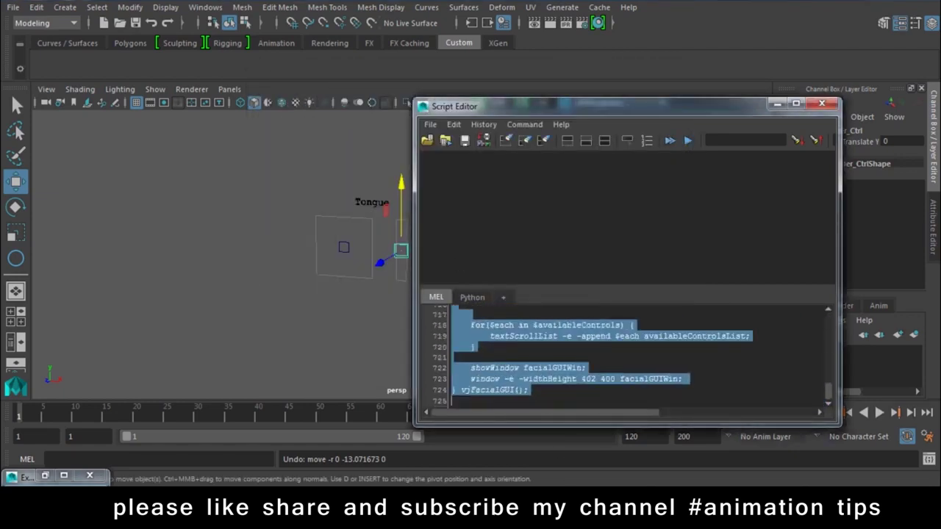
pyautogui.moveTo(307, 155); pyautogui.dragTo(45, 63, button='middle')
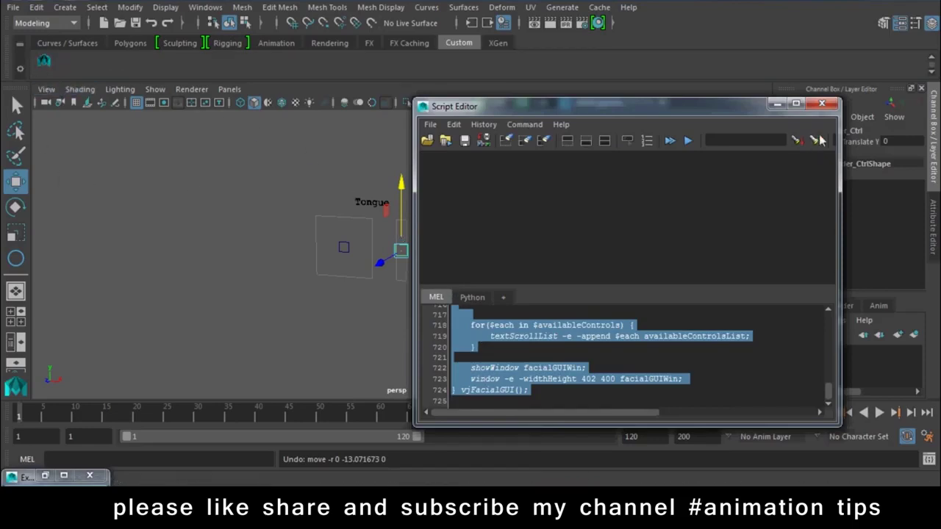
# Test the new FacialGUI shelf button twice, closing its window each time, then reopen the Script Editor
pyautogui.click(823, 105)
pyautogui.click(277, 211)
pyautogui.click(44, 63)
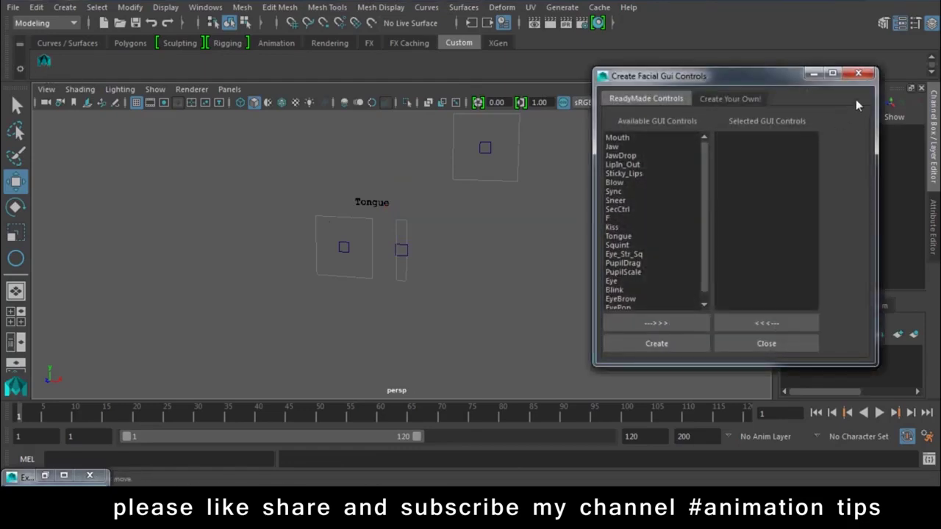
pyautogui.click(858, 72)
pyautogui.click(44, 60)
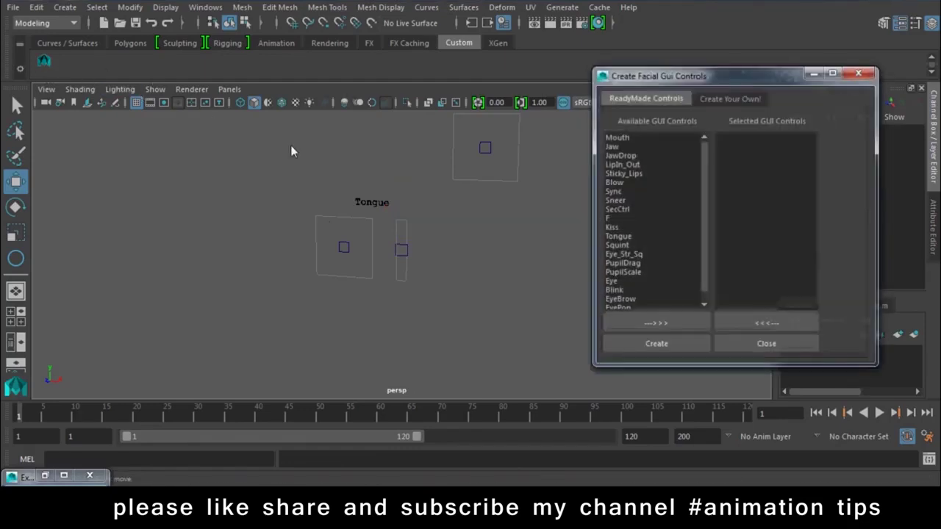
pyautogui.click(858, 73)
pyautogui.click(928, 458)
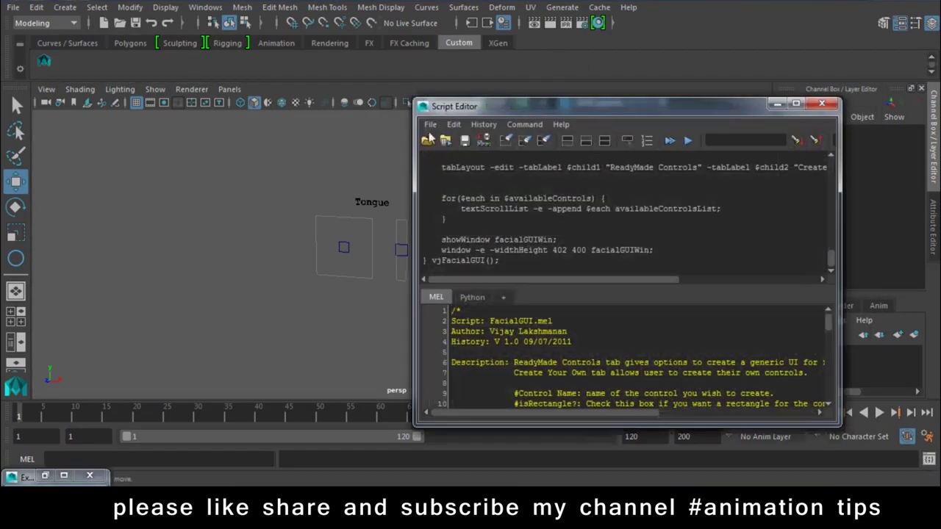
# Clear the Script Editor history and open rig101wireControllers.mel from the D: mel folder
pyautogui.click(458, 125)
pyautogui.click(470, 299)
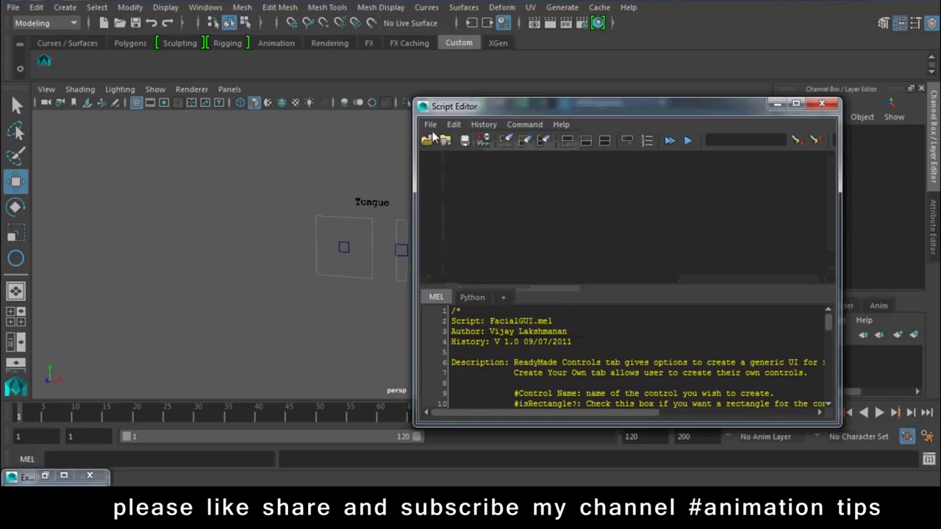
pyautogui.click(433, 126)
pyautogui.click(460, 150)
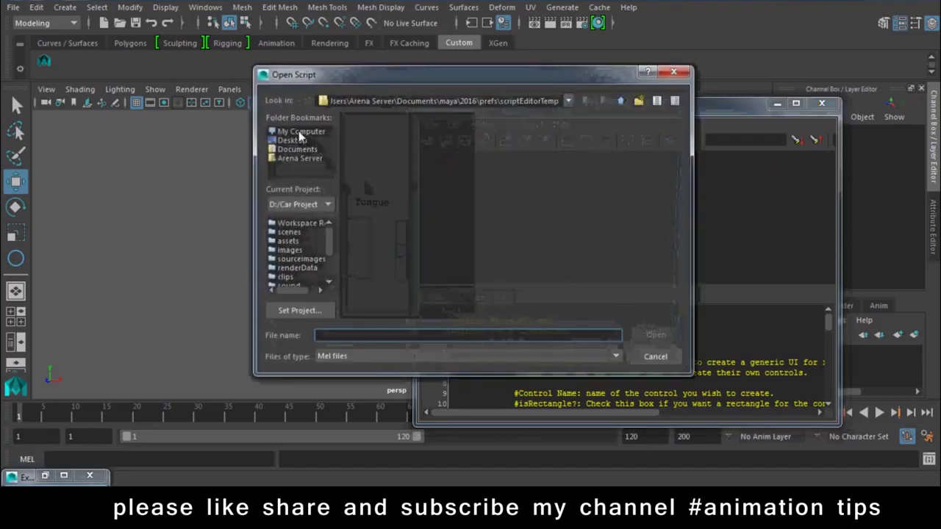
pyautogui.doubleClick(378, 130)
pyautogui.doubleClick(371, 283)
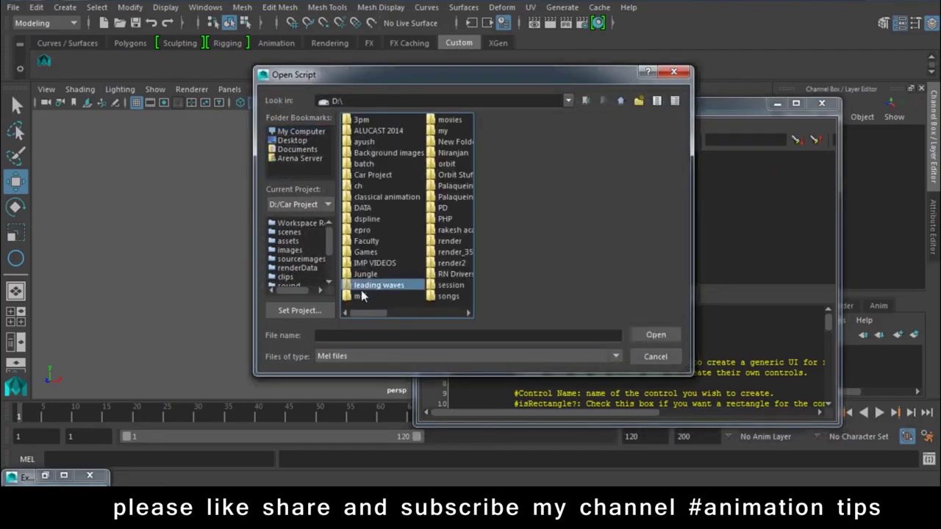
pyautogui.click(374, 130)
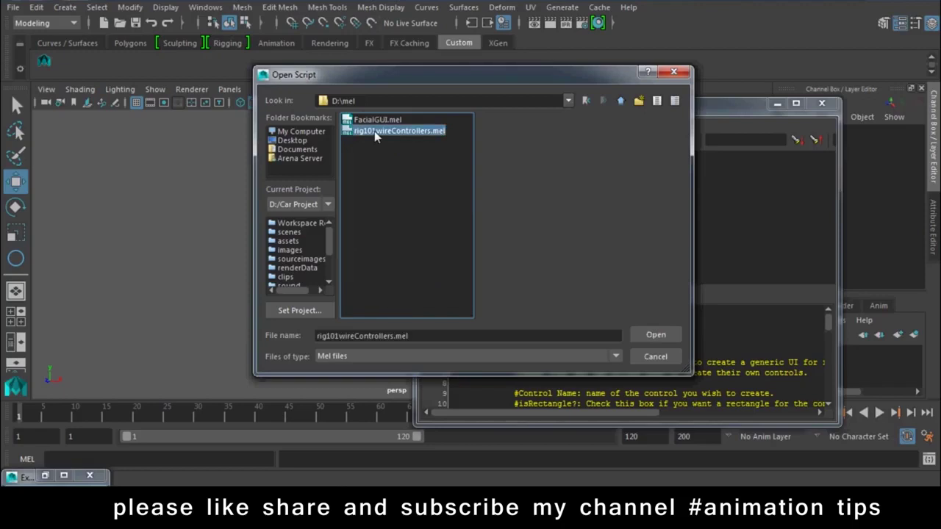
pyautogui.doubleClick(374, 131)
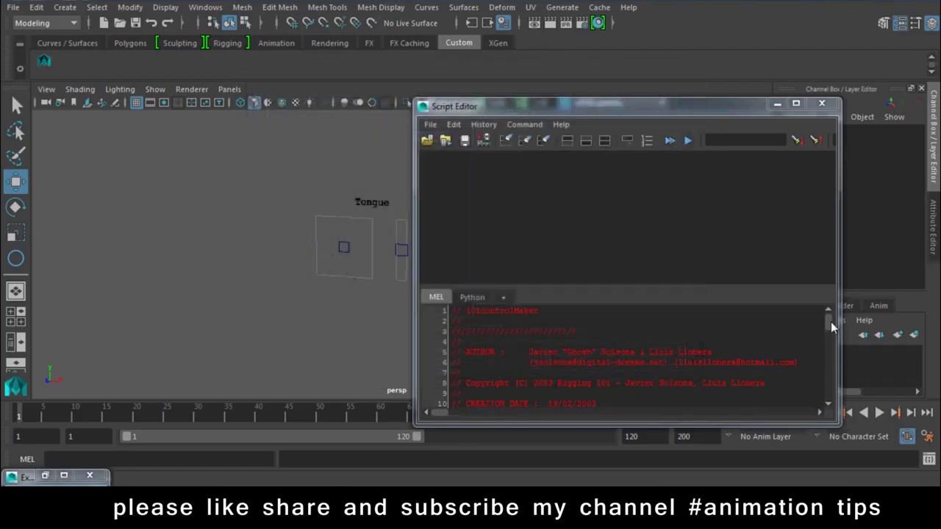
# Take the rig101wireControllers call from line 17 and paste it on a new line after the script's end
pyautogui.moveTo(830, 327); pyautogui.dragTo(829, 416)
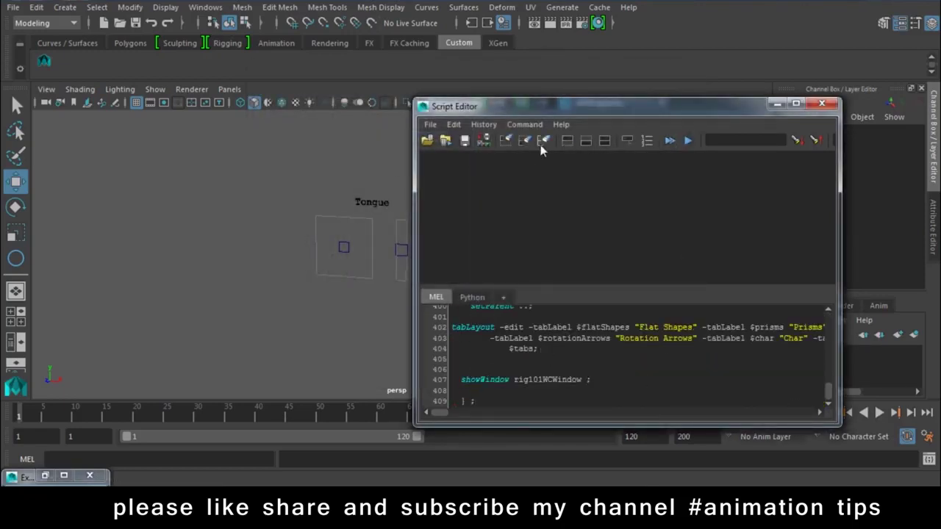
pyautogui.moveTo(531, 107); pyautogui.dragTo(402, 54)
pyautogui.moveTo(712, 375); pyautogui.dragTo(777, 479)
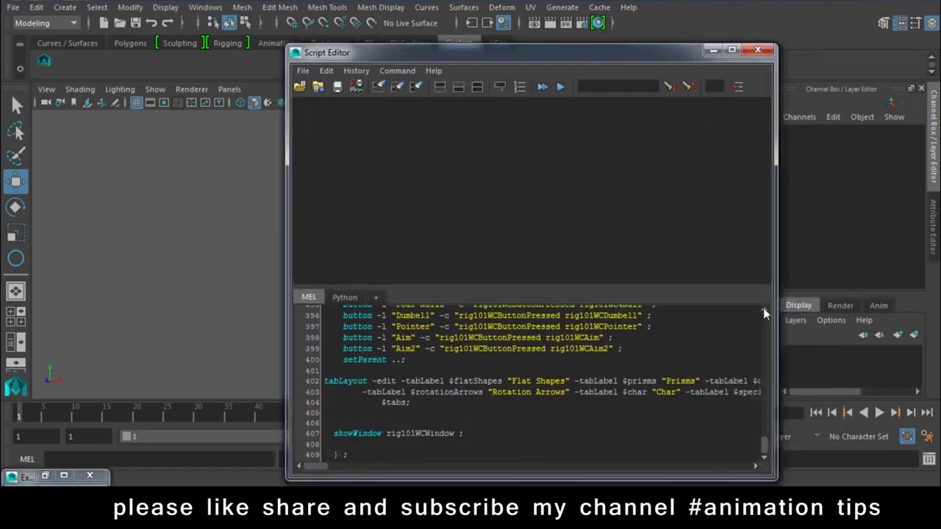
pyautogui.scroll(2, 763, 308)
pyautogui.scroll(1, 763, 307)
pyautogui.scroll(2, 763, 306)
pyautogui.scroll(1, 763, 308)
pyautogui.scroll(1, 763, 308)
pyautogui.scroll(1, 763, 308)
pyautogui.moveTo(765, 445); pyautogui.dragTo(765, 320)
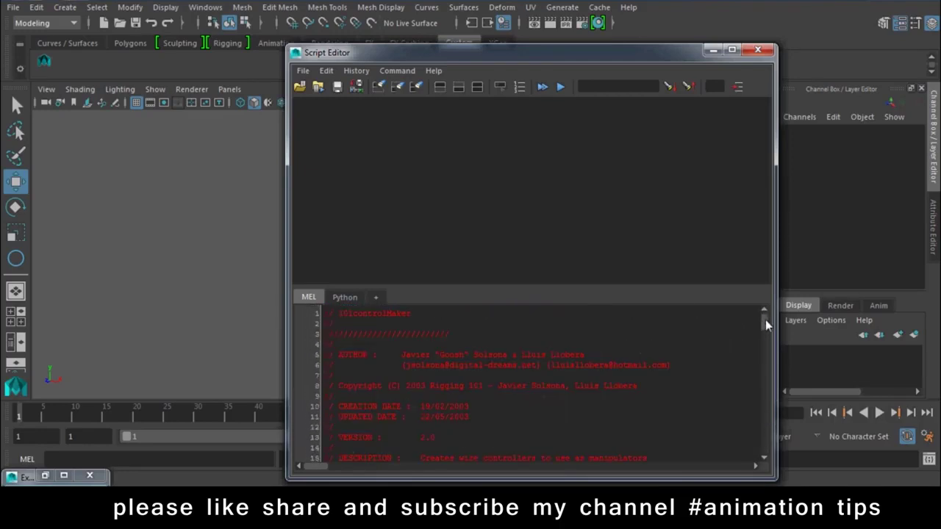
pyautogui.scroll(-1, 765, 460)
pyautogui.scroll(-3, 765, 459)
pyautogui.scroll(-3, 765, 459)
pyautogui.scroll(-1, 765, 459)
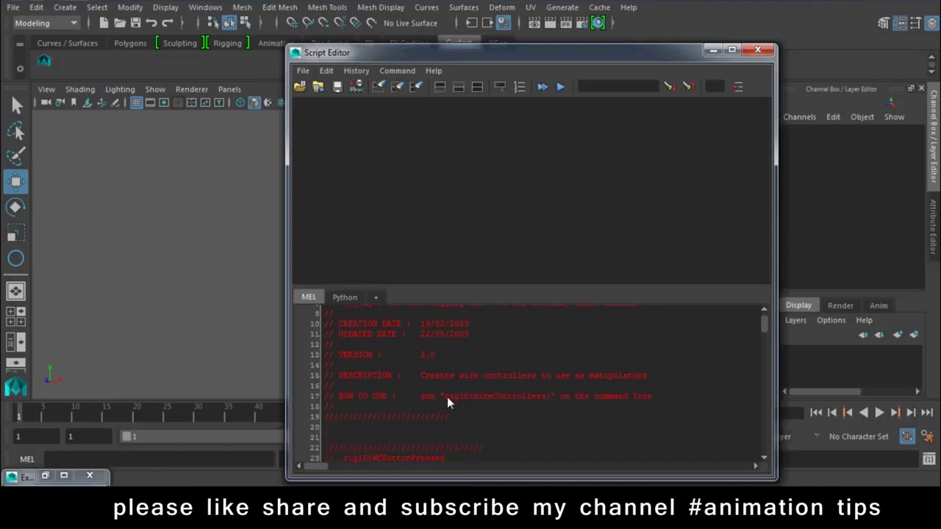
pyautogui.moveTo(445, 397); pyautogui.dragTo(545, 397)
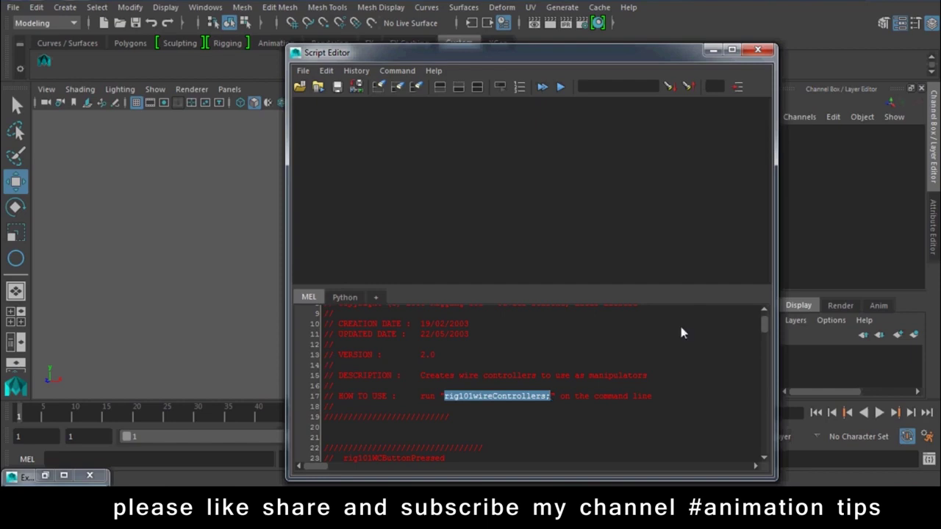
pyautogui.moveTo(764, 326); pyautogui.dragTo(765, 449)
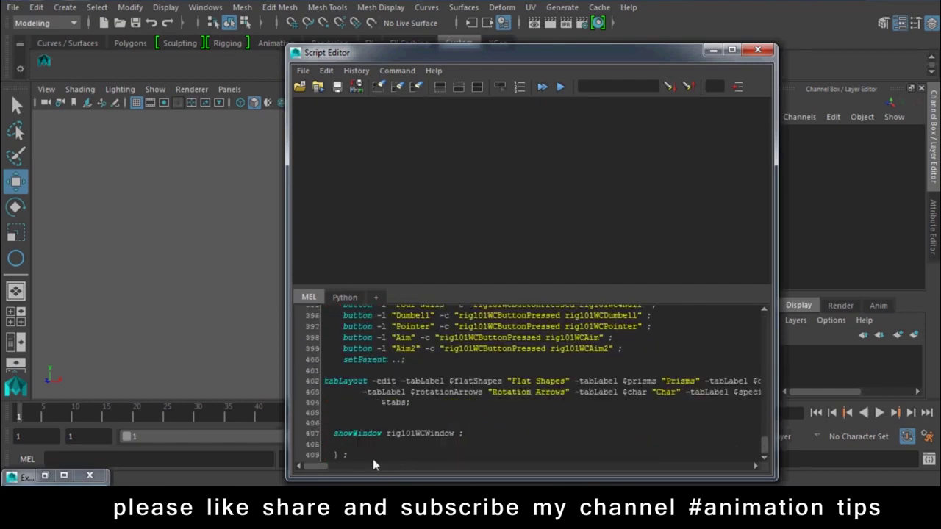
pyautogui.press('Return')
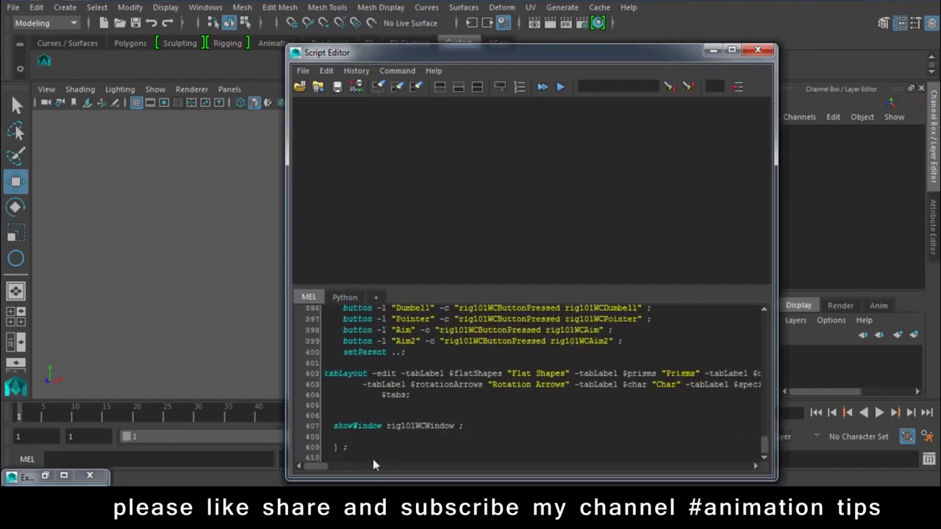
pyautogui.write('rig101wireControllers;')
pyautogui.moveTo(400, 55); pyautogui.dragTo(532, 42)
# Save the whole rig101wireControllers script as a second Custom shelf button and test it
pyautogui.click(599, 447)
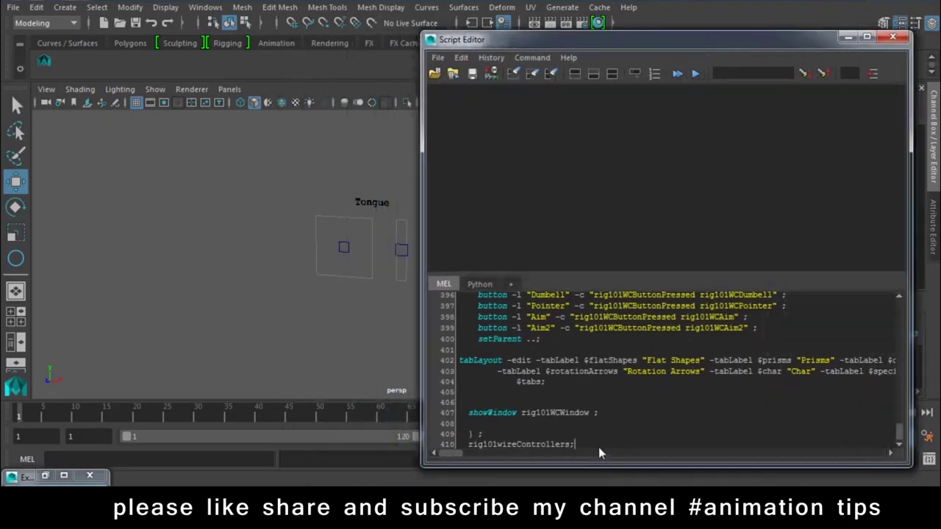
pyautogui.hotkey('ctrl', 'a')
pyautogui.moveTo(516, 346); pyautogui.dragTo(85, 59, button='middle')
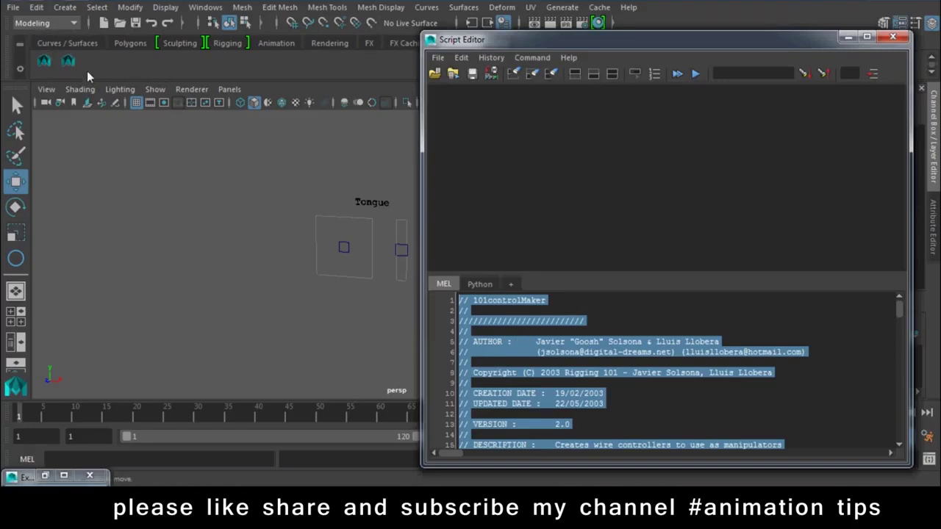
pyautogui.click(70, 61)
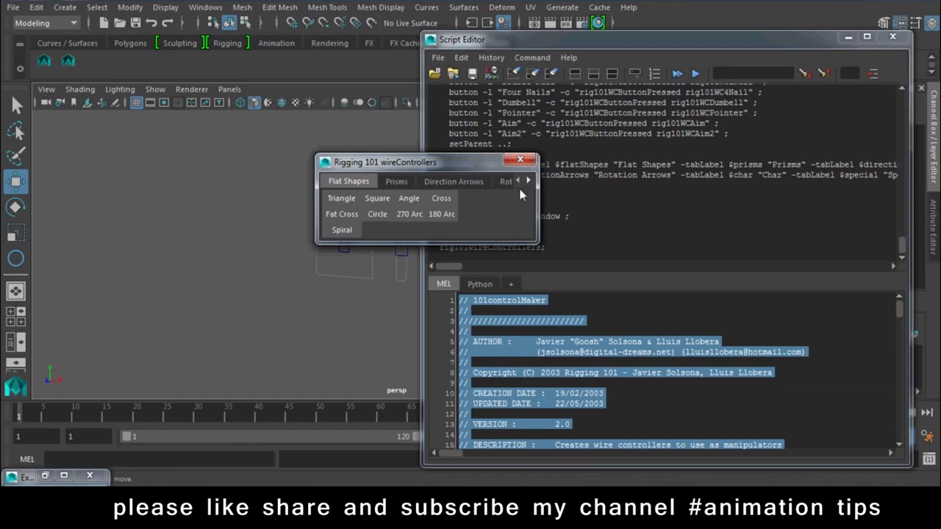
pyautogui.click(519, 159)
pyautogui.click(893, 39)
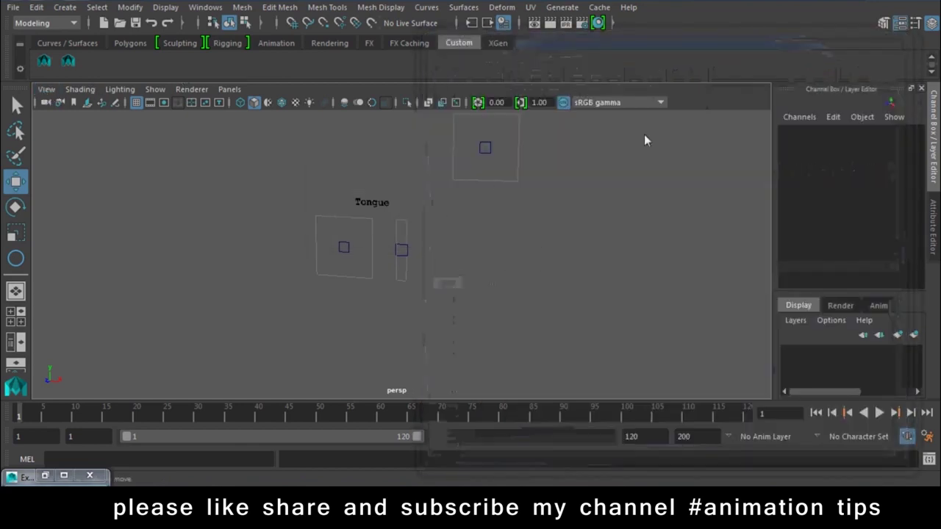
# Start a new empty scene, discarding the unsaved facial controls
pyautogui.click(485, 148)
pyautogui.moveTo(550, 210)
pyautogui.keyDown('alt'); pyautogui.mouseDown()
pyautogui.moveTo(598, 130)
pyautogui.moveTo(388, 294)
pyautogui.moveTo(554, 186)
pyautogui.mouseUp(); pyautogui.keyUp('alt')
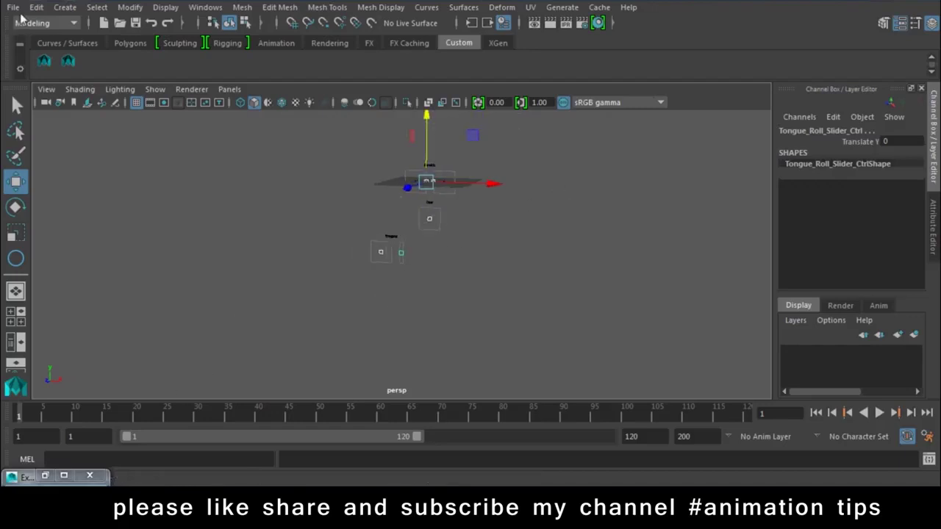
pyautogui.click(13, 7)
pyautogui.click(44, 31)
pyautogui.click(470, 246)
# Open the wireControllers window from the shelf and create a Double Normal direction-arrow controller
pyautogui.click(68, 61)
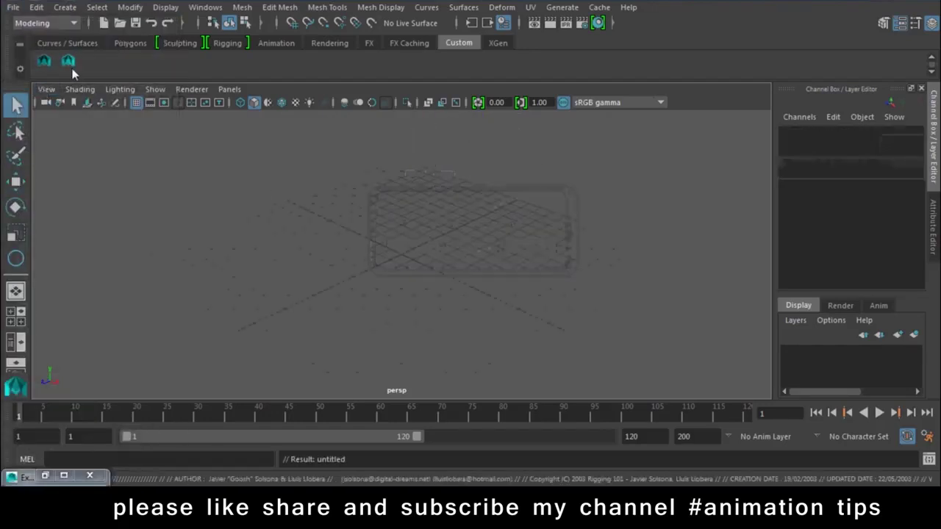
pyautogui.moveTo(391, 172); pyautogui.dragTo(553, 173)
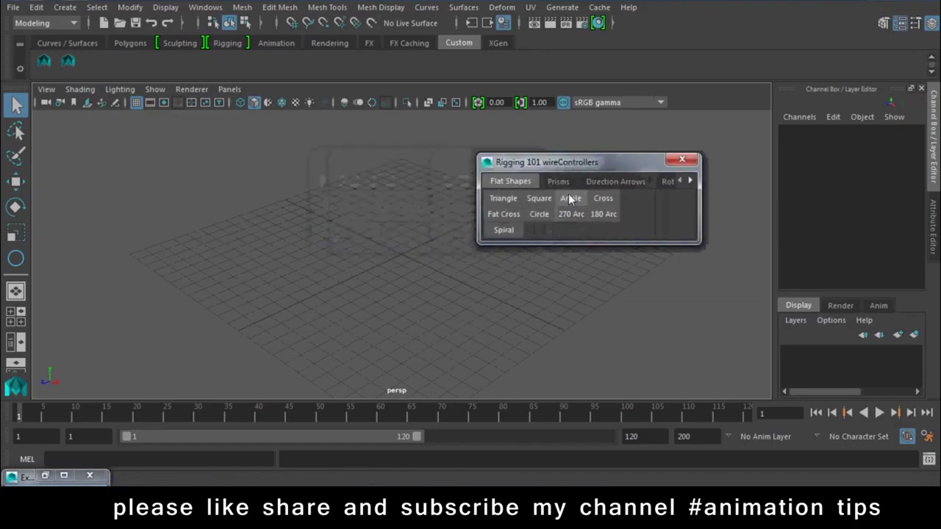
pyautogui.click(559, 181)
pyautogui.moveTo(702, 245); pyautogui.dragTo(864, 401)
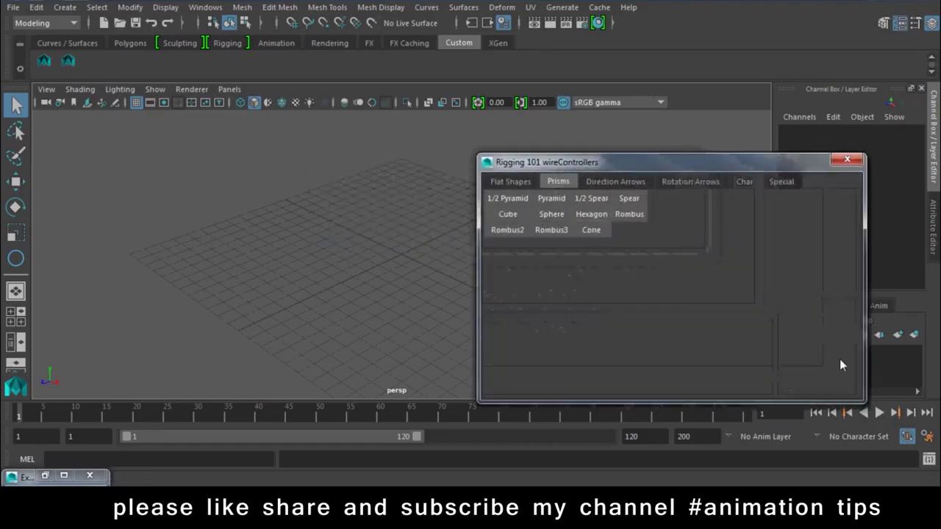
pyautogui.click(614, 182)
pyautogui.click(422, 284)
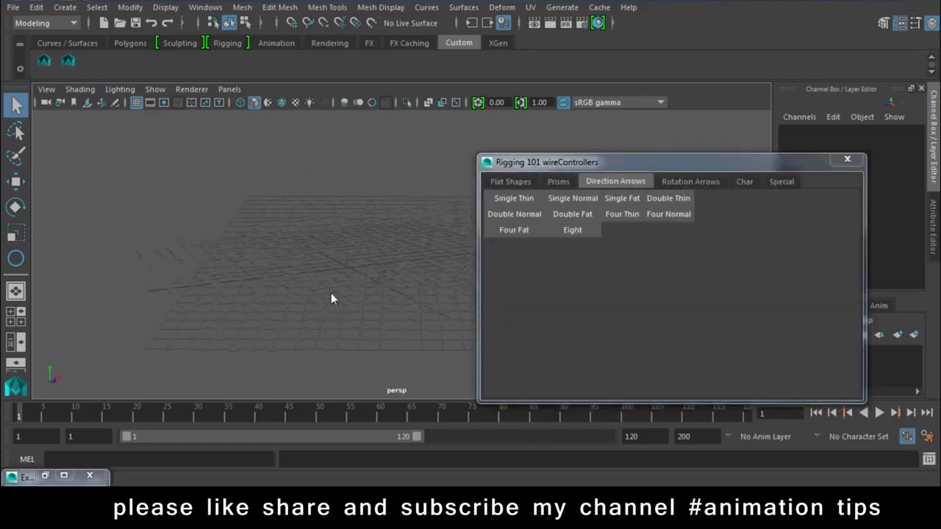
pyautogui.click(526, 217)
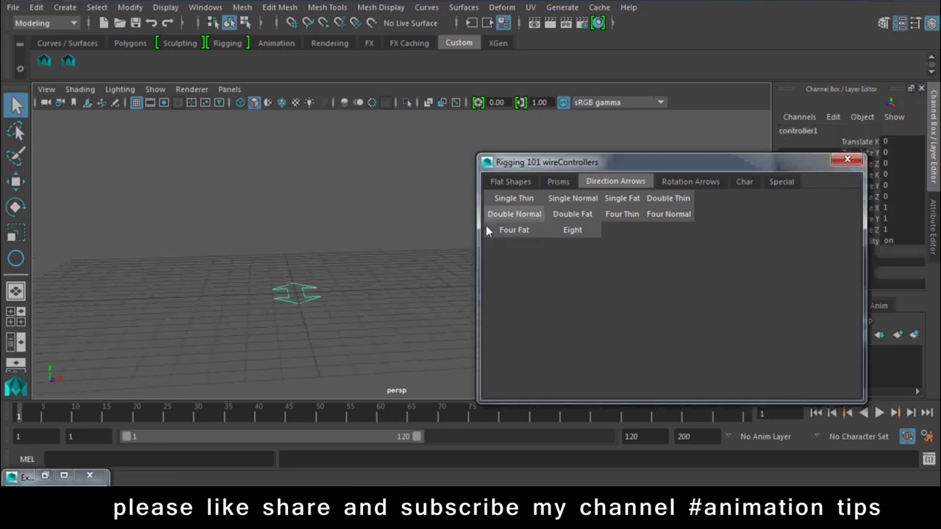
pyautogui.press('f')
pyautogui.press('e')
pyautogui.moveTo(291, 343)
pyautogui.mouseDown()
pyautogui.moveTo(224, 307)
pyautogui.moveTo(299, 308)
pyautogui.mouseUp()
pyautogui.hotkey('ctrl', 'z')
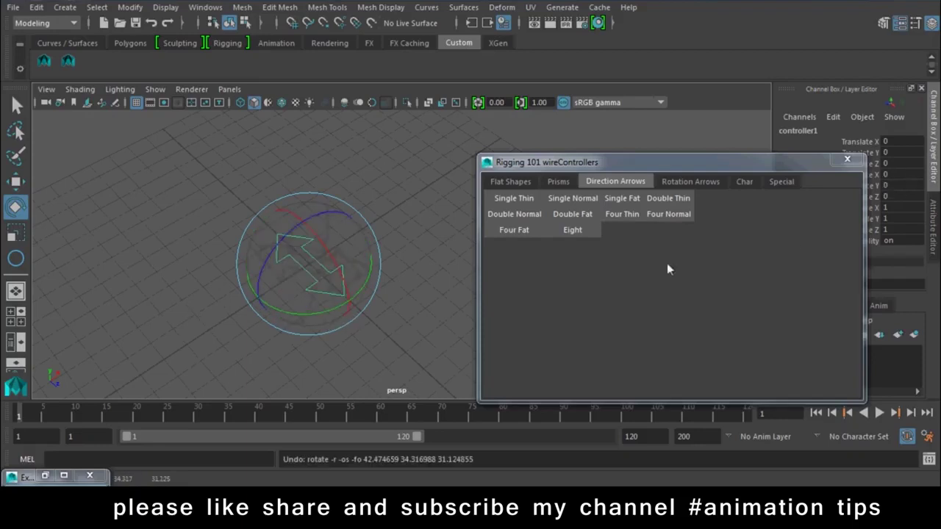
# Delete it, then test 90 Thin and 90 Normal rotation arrows and a Char hand, deleting each
pyautogui.click(690, 182)
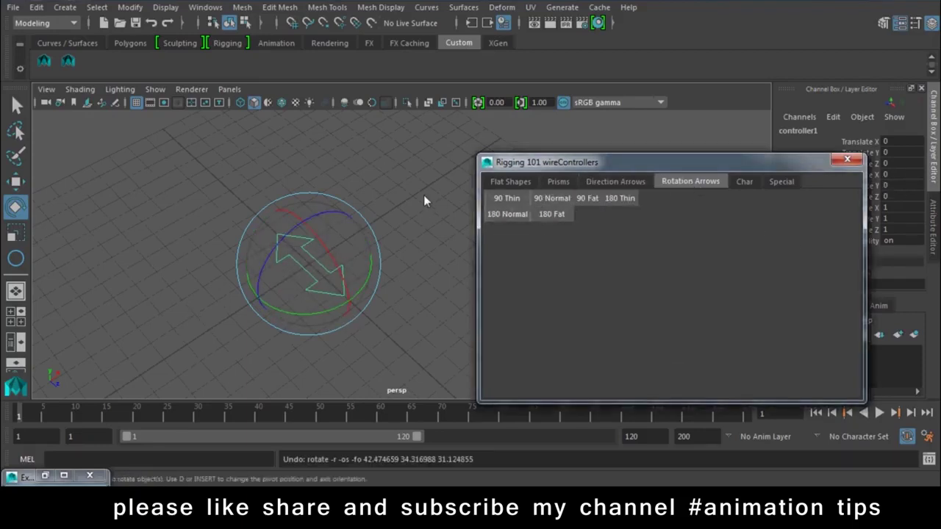
pyautogui.press('Delete')
pyautogui.click(507, 199)
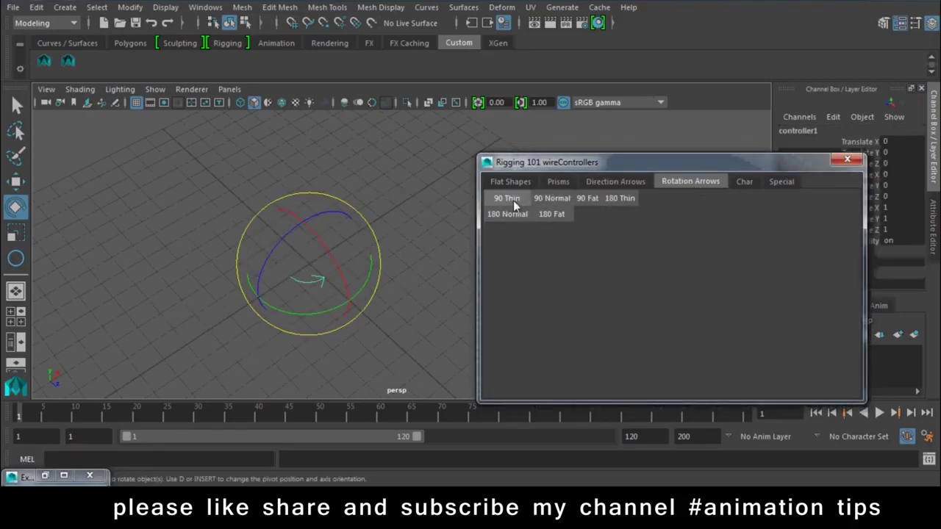
pyautogui.click(507, 214)
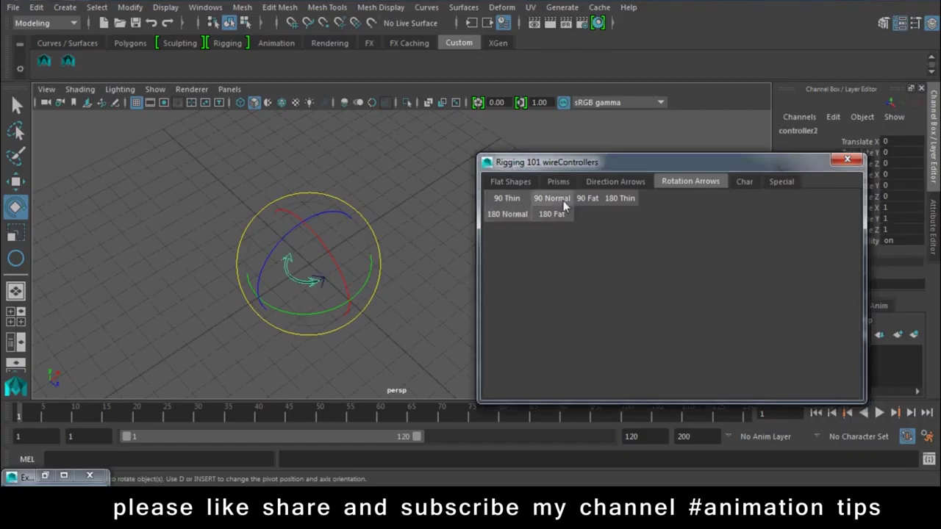
pyautogui.press('w')
pyautogui.moveTo(367, 212); pyautogui.dragTo(270, 262)
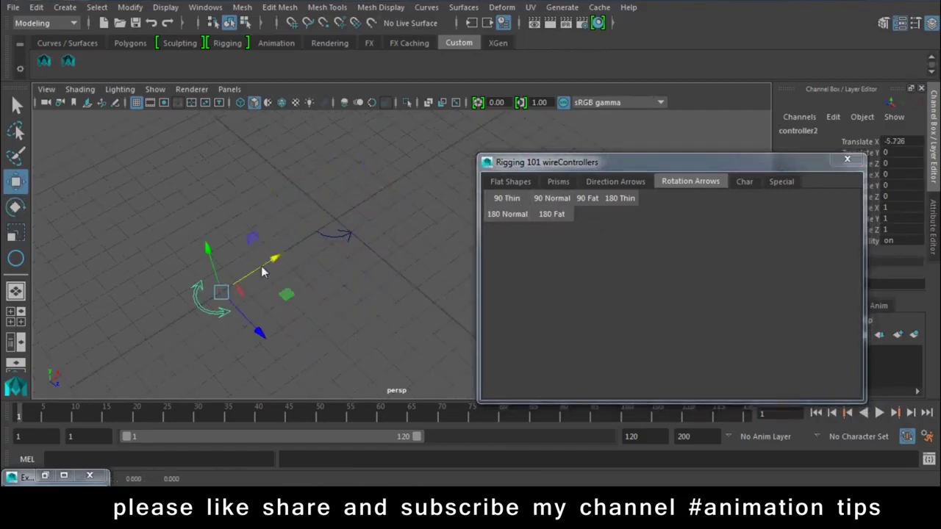
pyautogui.press('Delete')
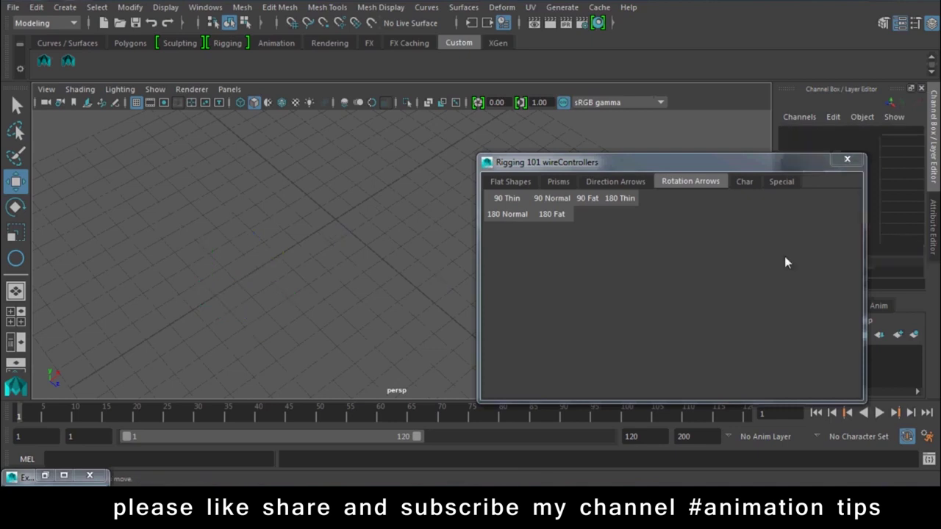
pyautogui.click(749, 184)
pyautogui.click(580, 199)
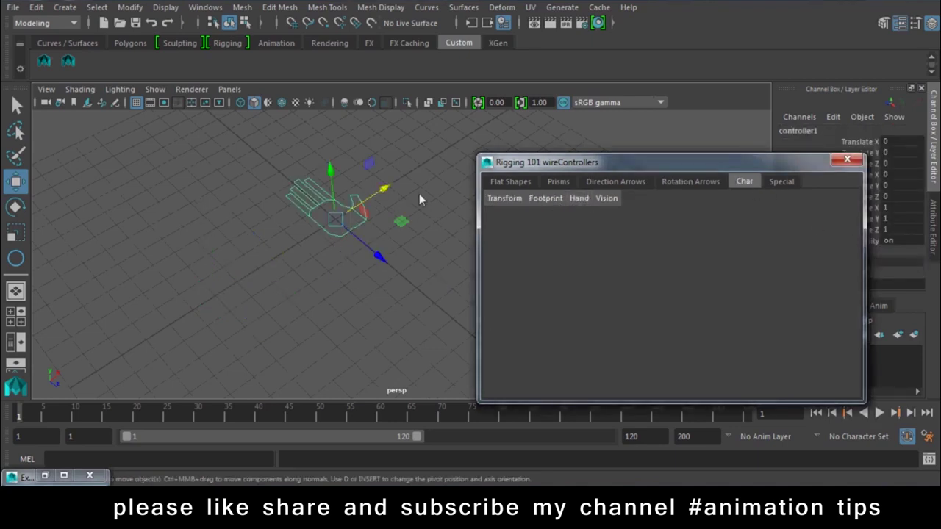
pyautogui.press('Delete')
# Create and delete a Special dumbbell controller, then create and select a pointer controller
pyautogui.click(781, 181)
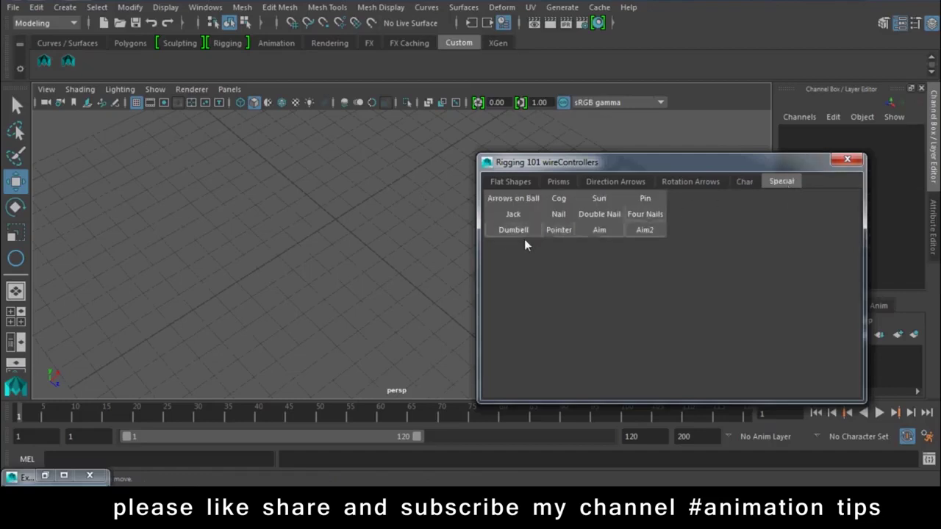
pyautogui.click(501, 232)
pyautogui.click(333, 324)
pyautogui.moveTo(403, 190); pyautogui.dragTo(295, 256)
pyautogui.press('Delete')
pyautogui.click(581, 237)
pyautogui.click(406, 180)
pyautogui.moveTo(406, 180); pyautogui.dragTo(81, 386)
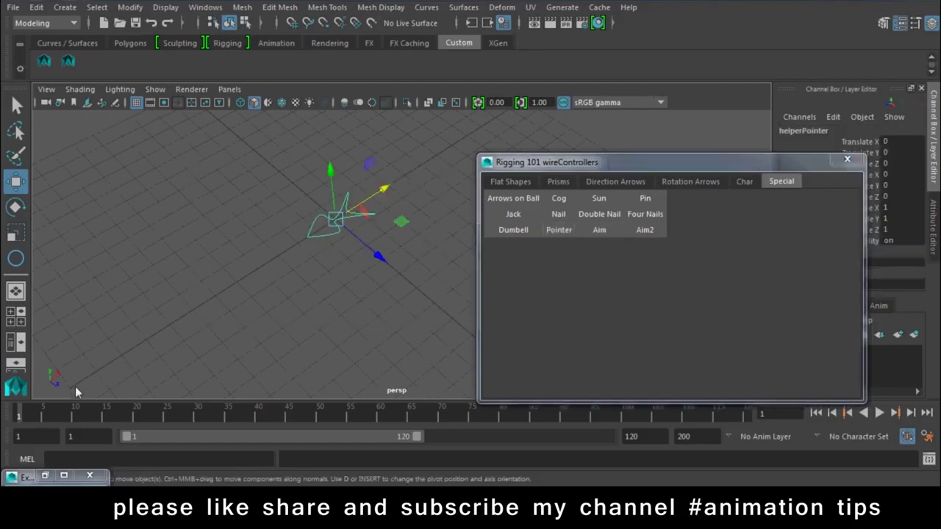
# Delete the pointer-shaped helper controller and pick the EP Curve Tool from the Curves/Surfaces shelf
pyautogui.click(376, 200)
pyautogui.press('Delete')
pyautogui.click(90, 42)
pyautogui.click(91, 66)
# Switch the viewport to the empty top view and pan the grid
pyautogui.press('space')
pyautogui.moveTo(294, 174); pyautogui.dragTo(236, 172)
pyautogui.keyDown('alt'); pyautogui.moveTo(260, 273); pyautogui.dragTo(224, 293, button='middle'); pyautogui.keyUp('alt')
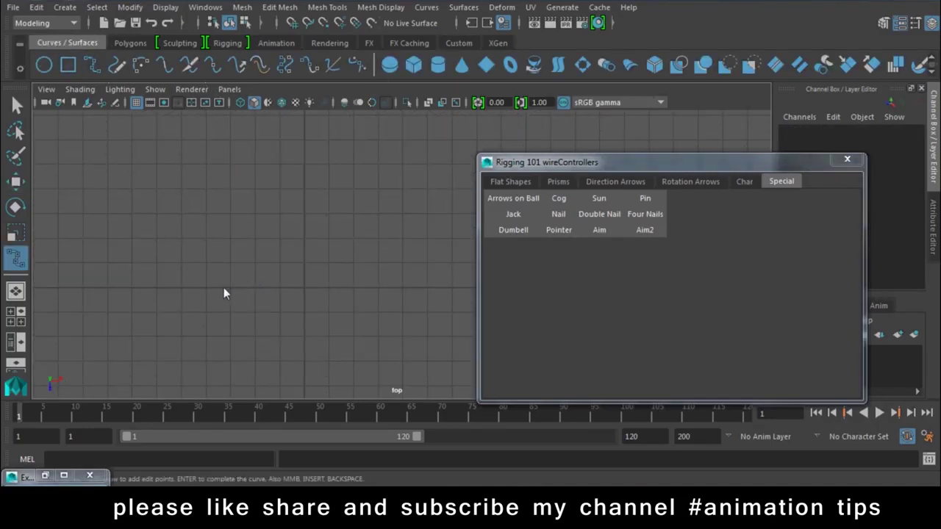
pyautogui.click(304, 264)
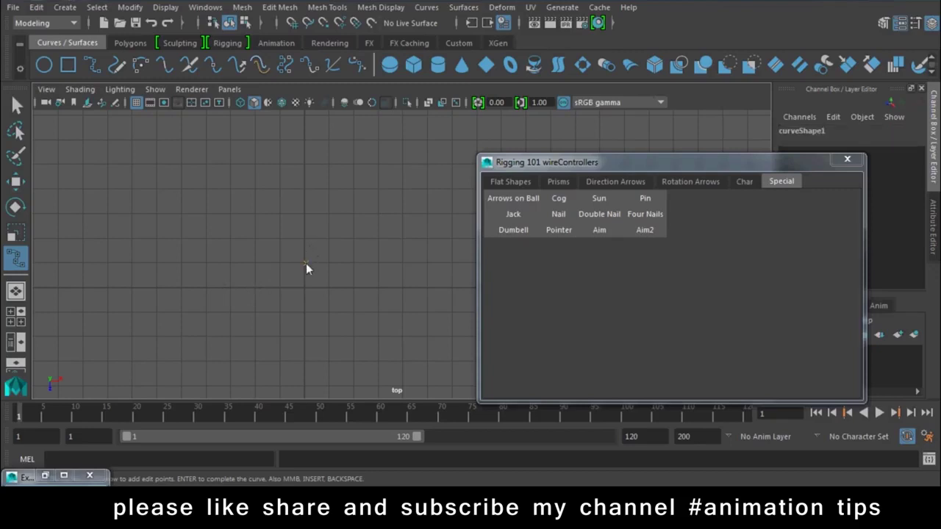
pyautogui.click(273, 288)
pyautogui.click(303, 315)
pyautogui.click(398, 296)
pyautogui.click(313, 282)
pyautogui.click(307, 267)
pyautogui.press('Return')
pyautogui.press('Delete')
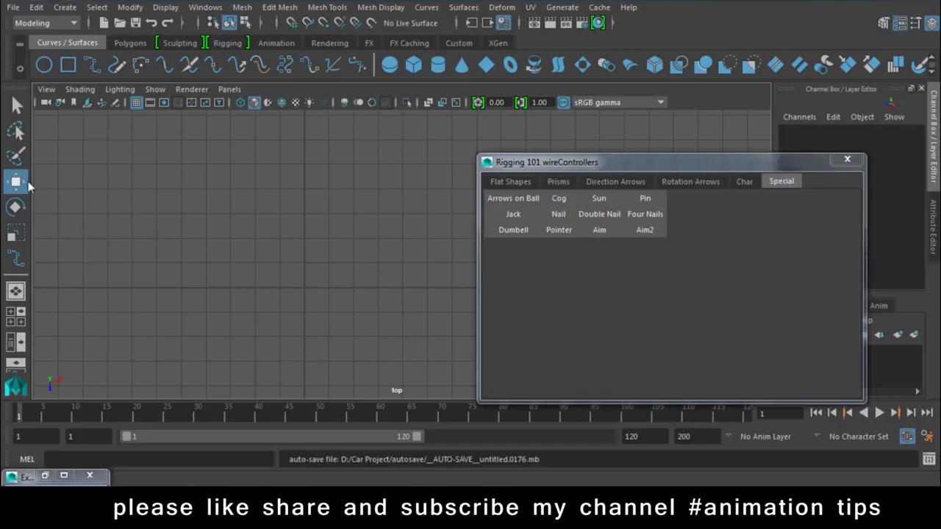
pyautogui.doubleClick(85, 66)
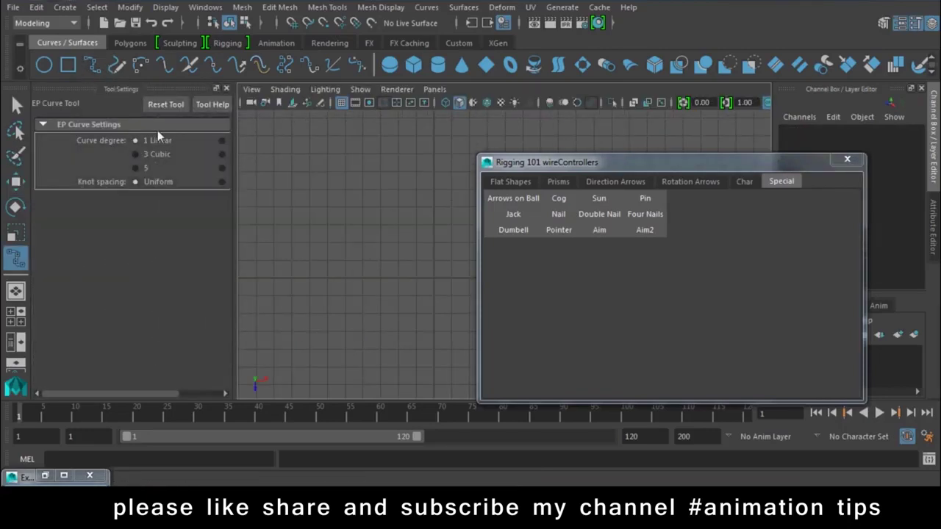
pyautogui.click(225, 88)
pyautogui.click(228, 207)
pyautogui.click(282, 178)
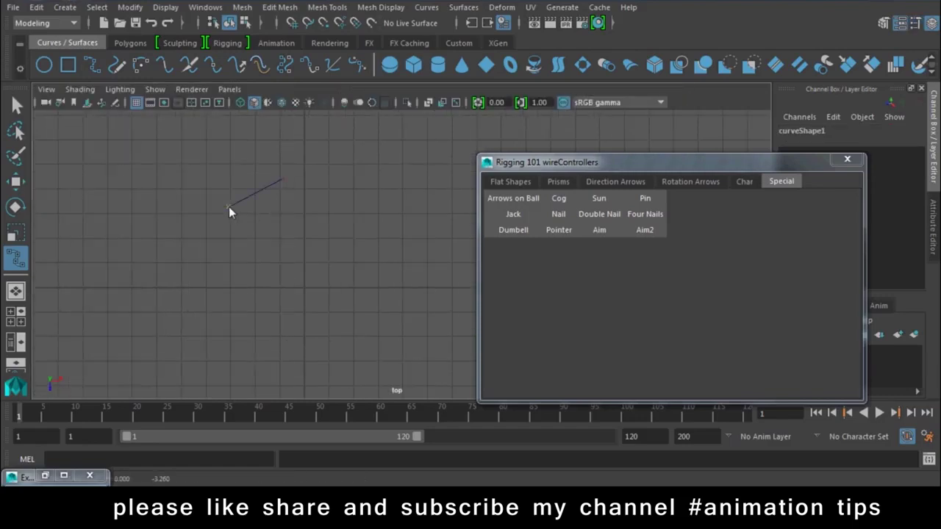
pyautogui.click(285, 240)
pyautogui.click(394, 215)
pyautogui.click(288, 197)
pyautogui.press('Return')
pyautogui.press('w')
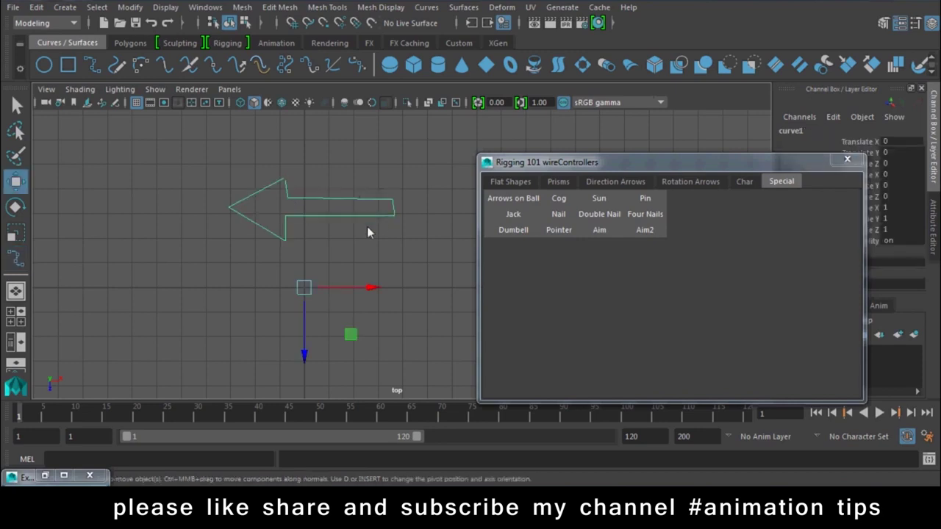
pyautogui.press('Delete')
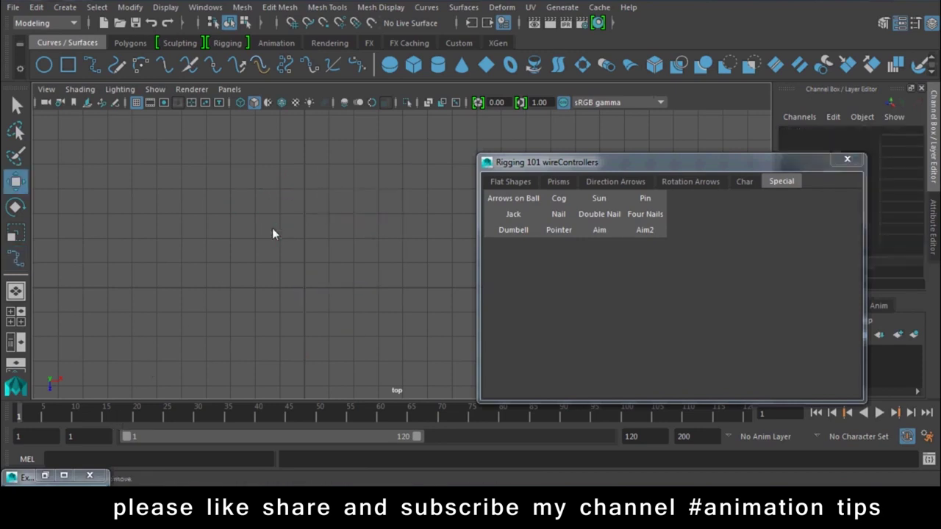
# Start a new scene without saving and close the wireControllers window
pyautogui.click(513, 198)
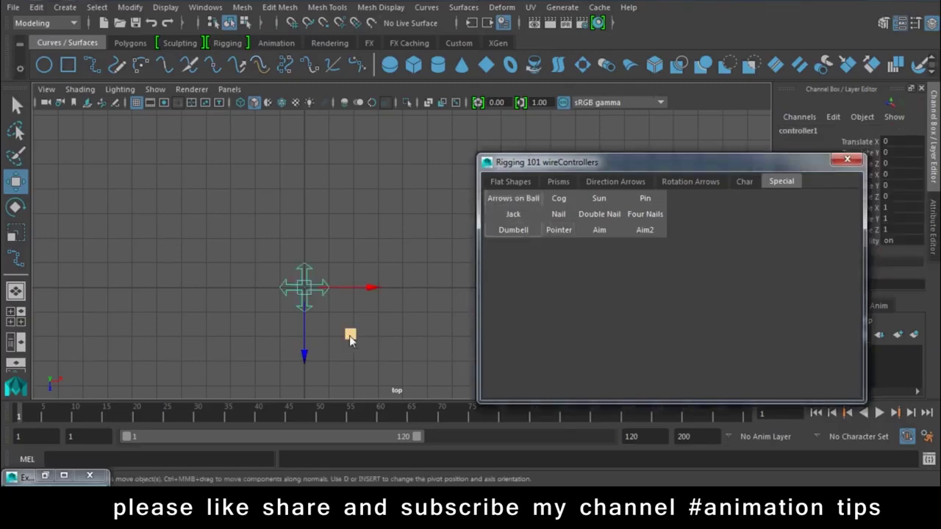
pyautogui.click(13, 8)
pyautogui.click(23, 34)
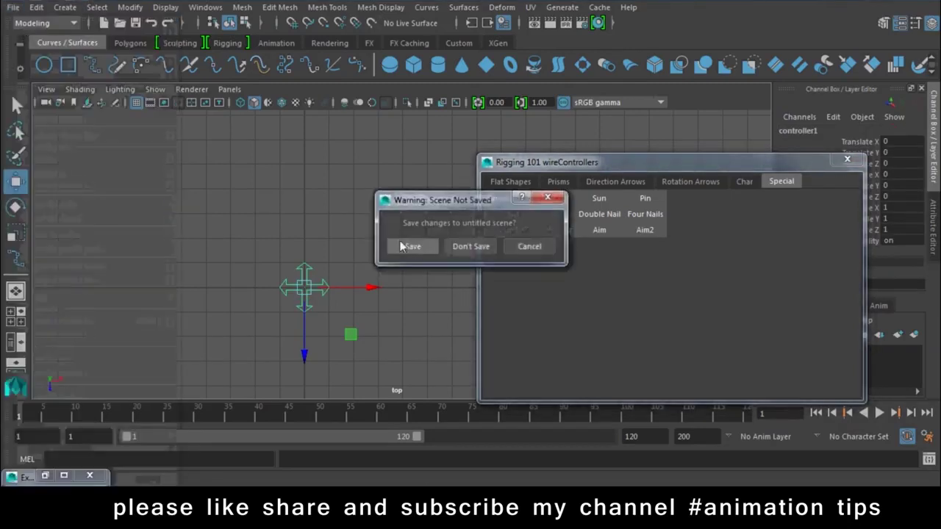
pyautogui.click(471, 246)
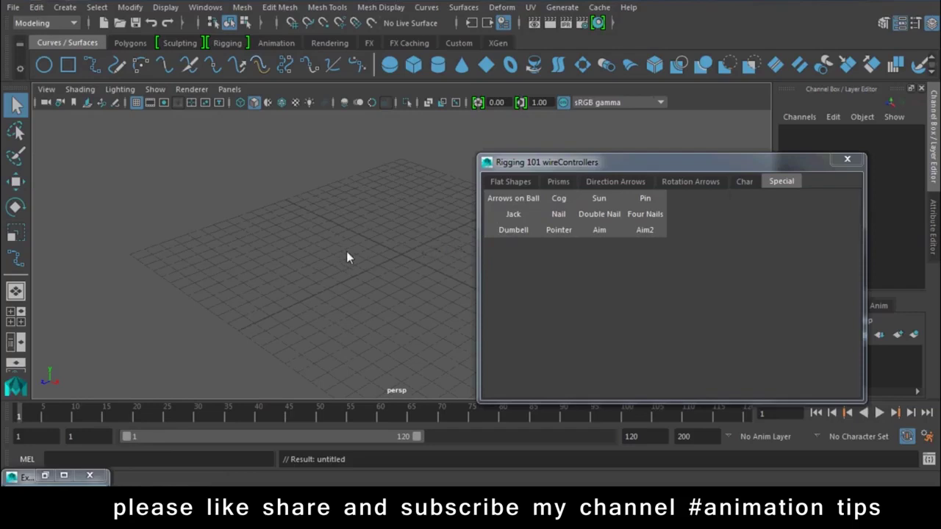
pyautogui.keyDown('alt'); pyautogui.moveTo(346, 251); pyautogui.dragTo(339, 267); pyautogui.keyUp('alt')
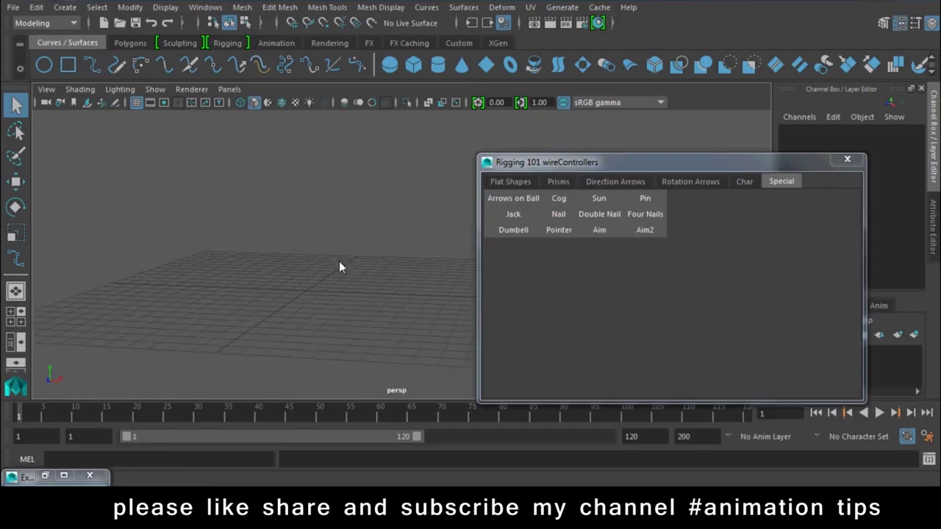
pyautogui.click(846, 159)
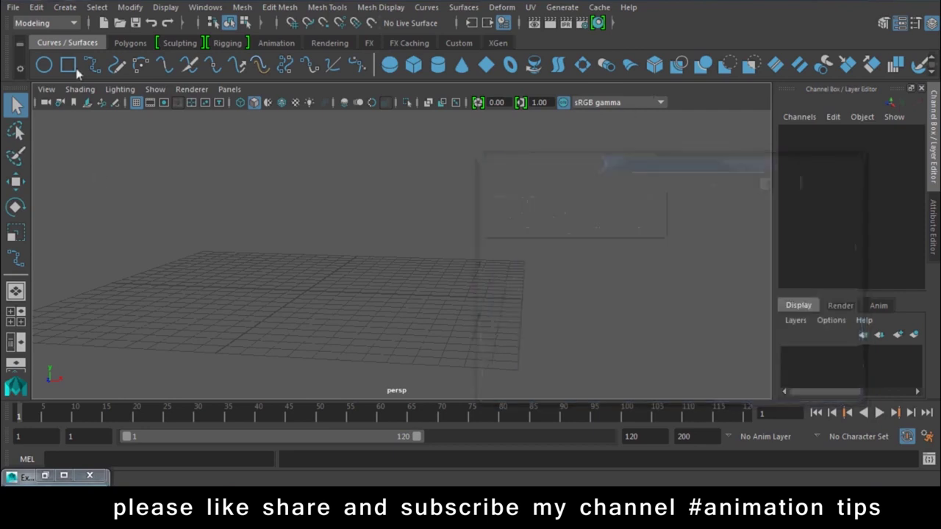
# Open car rigging 1.mb from Recent Files, discarding changes, and view it from the front
pyautogui.click(16, 9)
pyautogui.moveTo(49, 435)
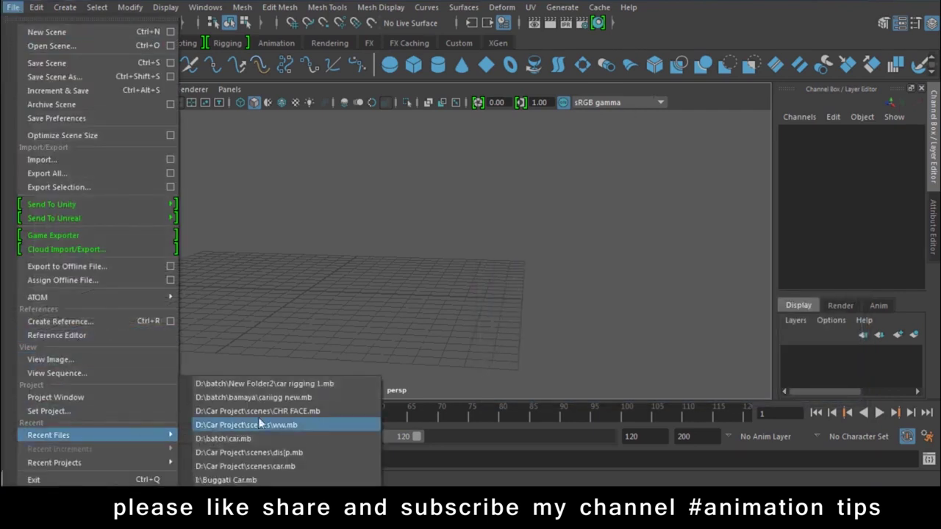
pyautogui.click(298, 384)
pyautogui.click(474, 247)
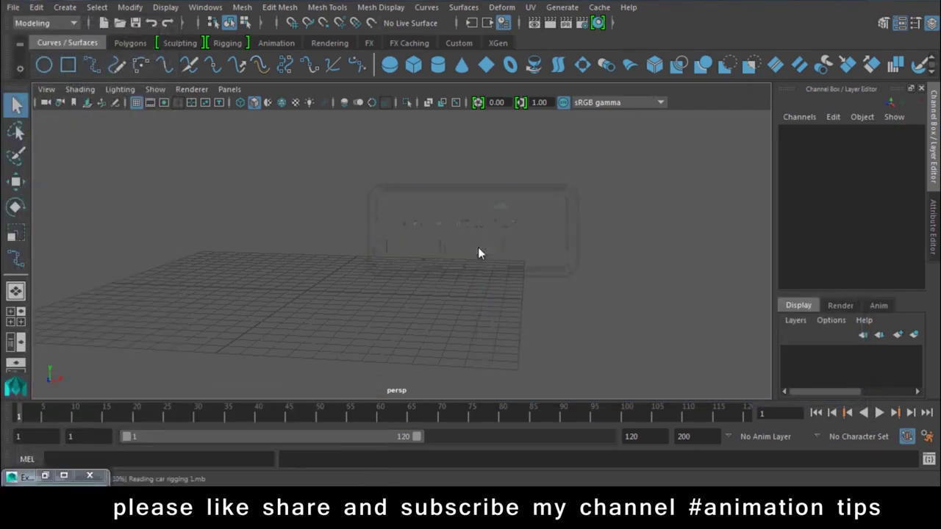
pyautogui.press('space')
pyautogui.moveTo(485, 182); pyautogui.dragTo(490, 222)
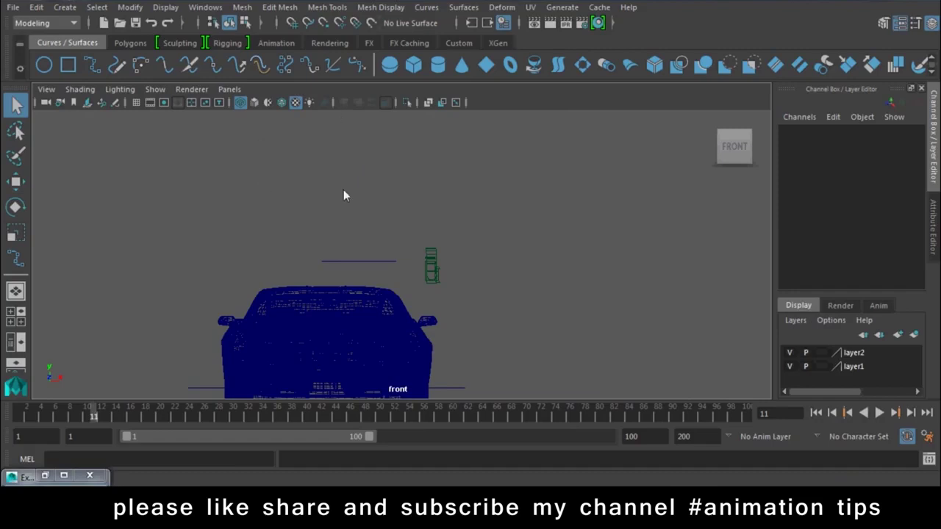
# In Create Facial Gui Controls on the Custom shelf, add Jaw to the list and create it
pyautogui.click(14, 9)
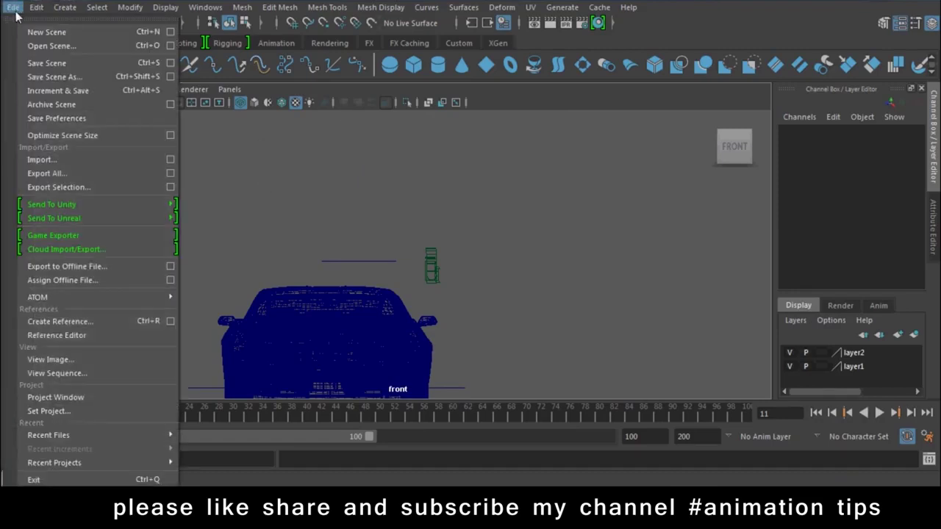
pyautogui.click(474, 44)
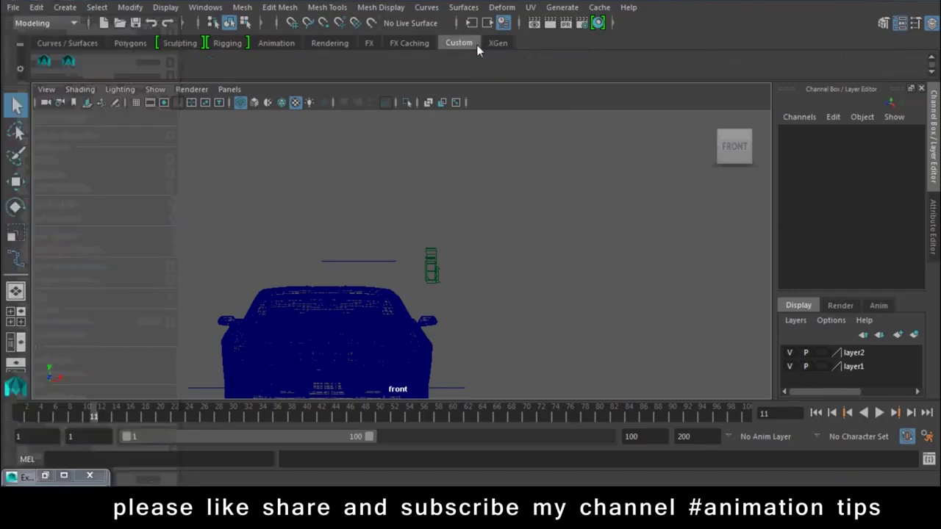
pyautogui.click(44, 61)
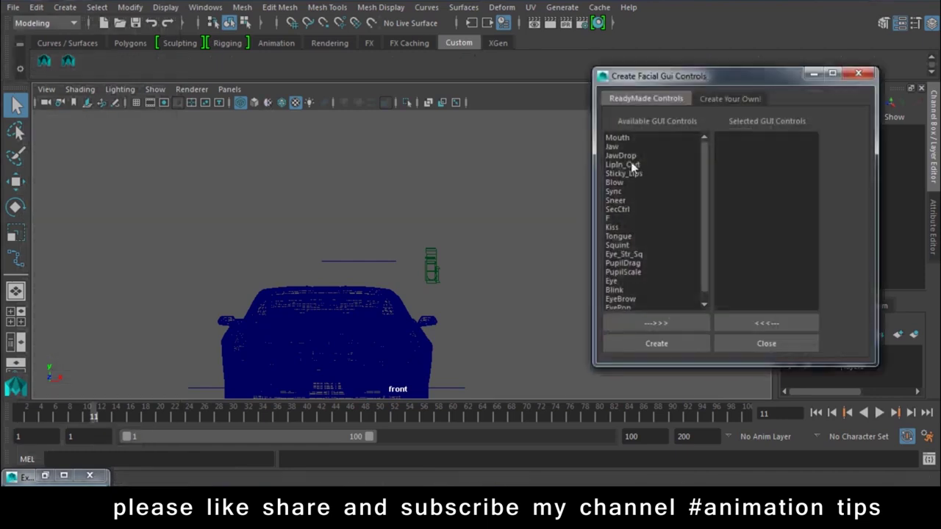
pyautogui.scroll(-1, 623, 206)
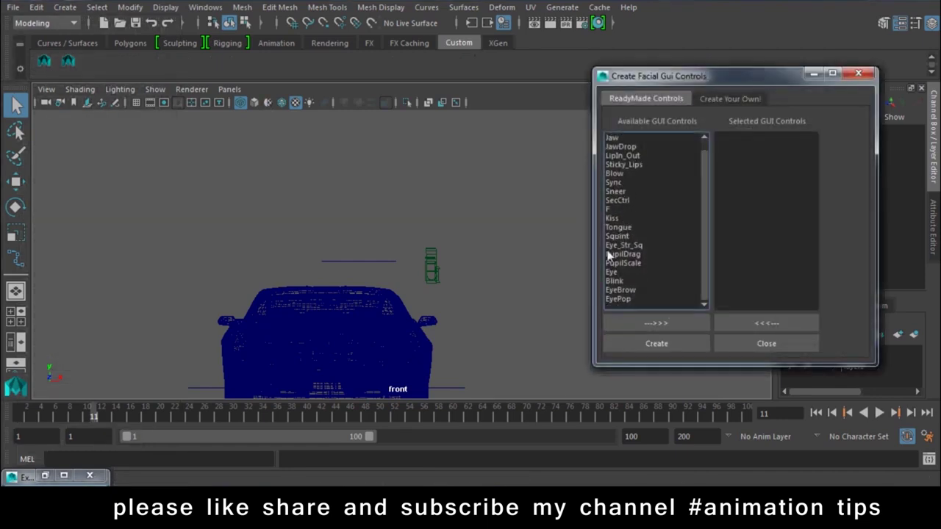
pyautogui.scroll(1, 621, 208)
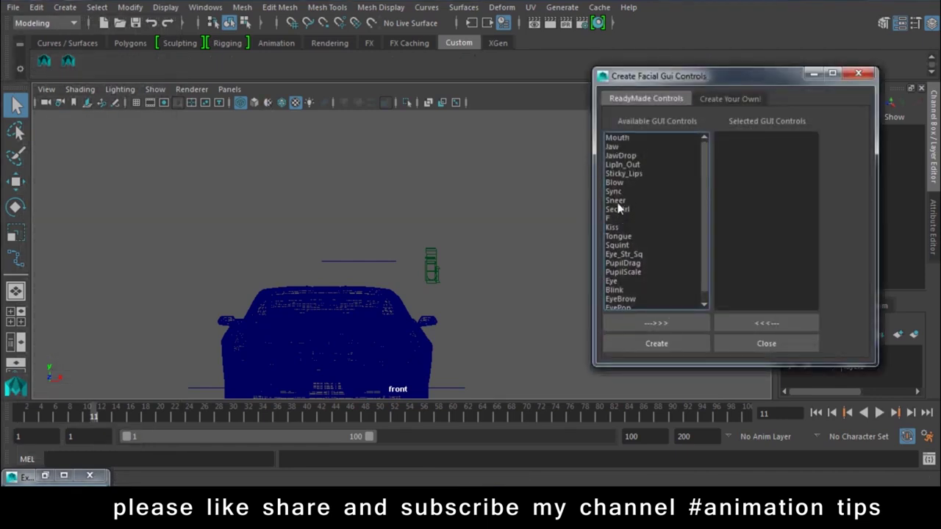
pyautogui.click(622, 156)
pyautogui.click(618, 147)
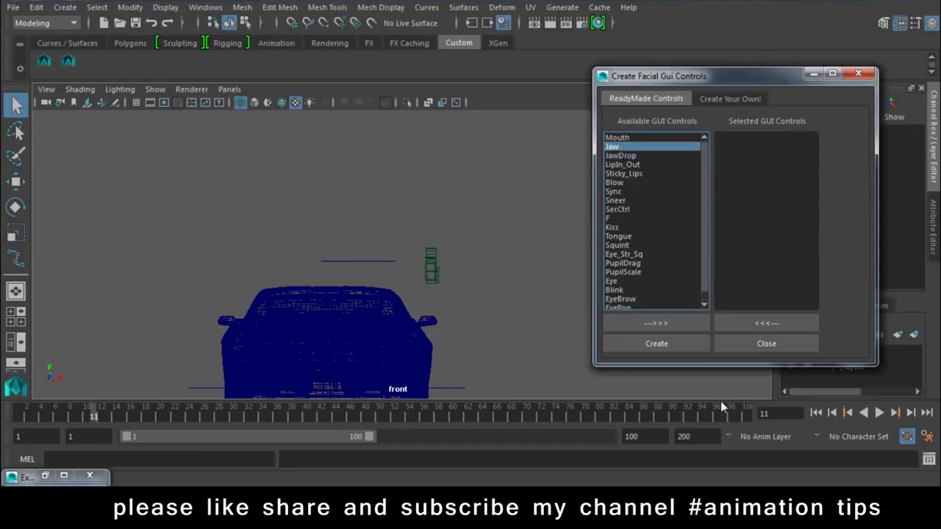
pyautogui.click(666, 326)
pyautogui.click(661, 353)
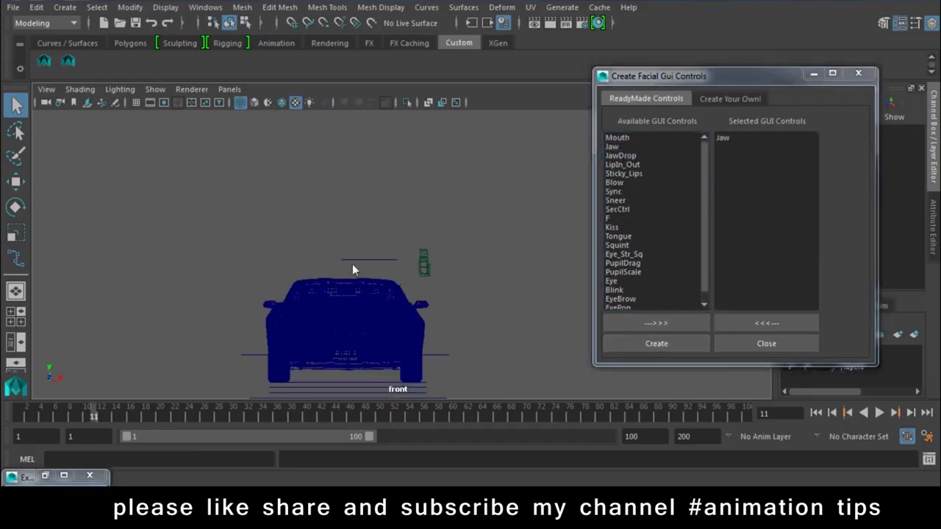
# Frame the new Jaw control in the front view and select its slider square
pyautogui.press('w')
pyautogui.scroll(-1, 425, 256)
pyautogui.keyDown('alt'); pyautogui.moveTo(425, 256); pyautogui.dragTo(400, 241, button='middle'); pyautogui.keyUp('alt')
pyautogui.press('f')
pyautogui.moveTo(242, 363)
pyautogui.keyDown('alt'); pyautogui.mouseDown(button='middle')
pyautogui.moveTo(268, 370)
pyautogui.moveTo(332, 317)
pyautogui.mouseUp(button='middle'); pyautogui.keyUp('alt')
pyautogui.click(335, 316)
pyautogui.click(288, 310)
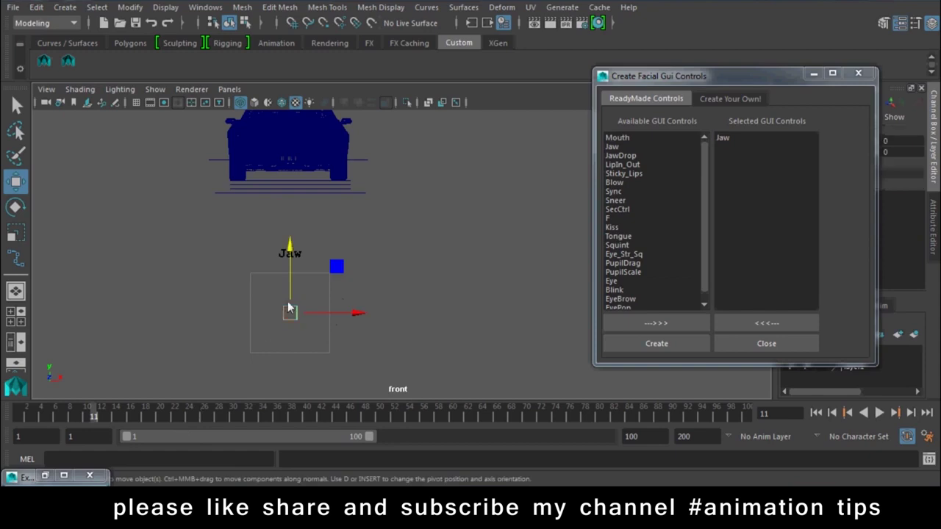
# Move JawCtrl_Grp up above the car and drag the facial GUI window aside
pyautogui.press('Up')
pyautogui.press('Up')
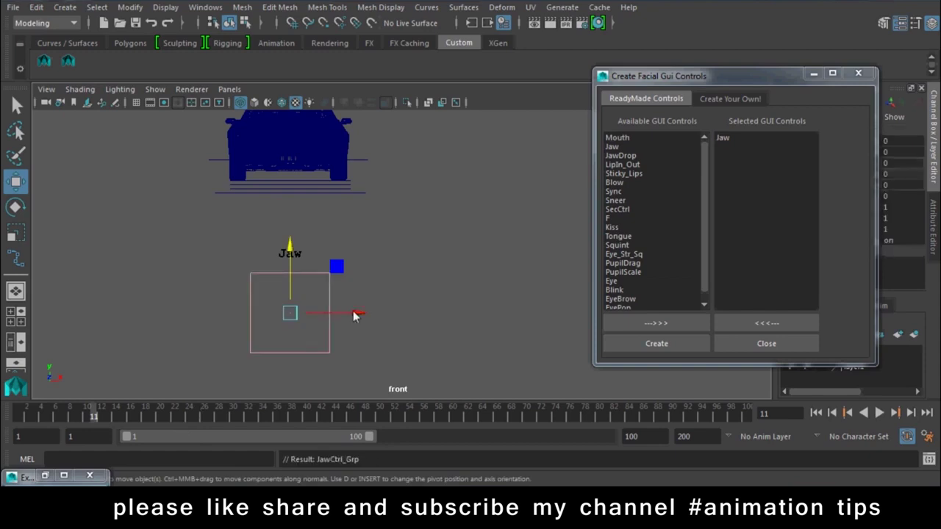
pyautogui.keyDown('alt'); pyautogui.moveTo(325, 275); pyautogui.dragTo(283, 310, button='middle'); pyautogui.keyUp('alt')
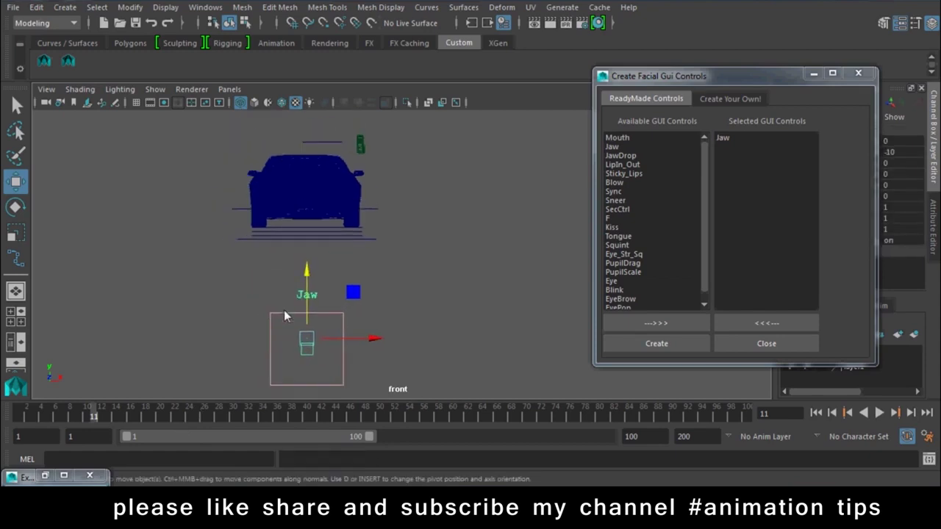
pyautogui.moveTo(309, 336); pyautogui.dragTo(388, 263)
pyautogui.keyDown('alt'); pyautogui.moveTo(385, 258); pyautogui.dragTo(382, 389, button='middle'); pyautogui.keyUp('alt')
pyautogui.moveTo(352, 336)
pyautogui.mouseDown()
pyautogui.moveTo(313, 232)
pyautogui.moveTo(339, 214)
pyautogui.moveTo(323, 223)
pyautogui.mouseUp()
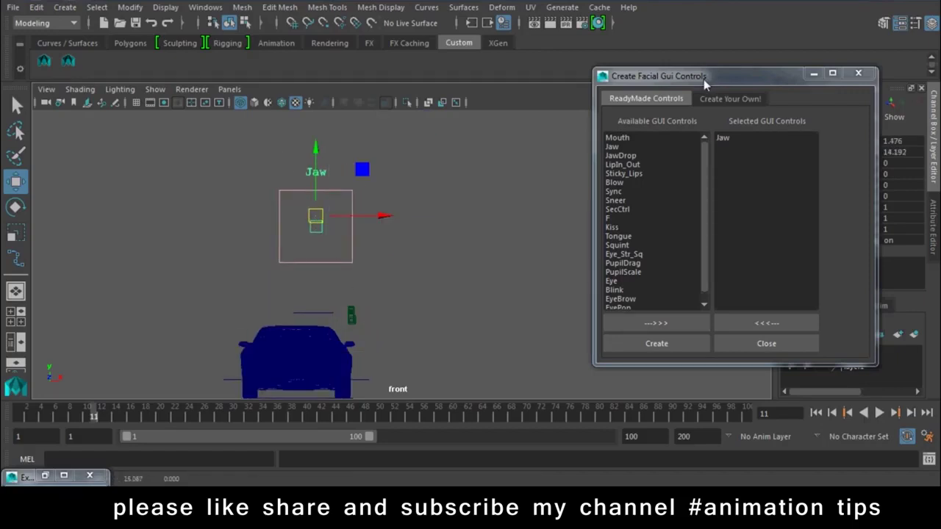
pyautogui.moveTo(704, 77); pyautogui.dragTo(778, 368)
# In the perspective view, select the Jaw control group and move it to the right
pyautogui.click(335, 174)
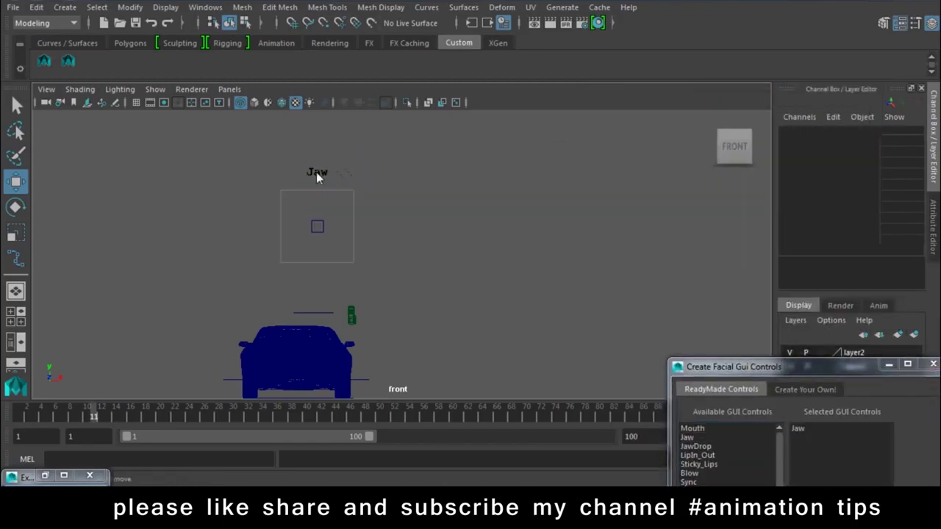
pyautogui.press('space')
pyautogui.moveTo(363, 191)
pyautogui.mouseDown()
pyautogui.moveTo(363, 222)
pyautogui.moveTo(422, 239)
pyautogui.moveTo(377, 197)
pyautogui.moveTo(377, 260)
pyautogui.mouseUp()
pyautogui.moveTo(378, 260)
pyautogui.keyDown('alt'); pyautogui.mouseDown(button='right')
pyautogui.moveTo(378, 273)
pyautogui.moveTo(431, 252)
pyautogui.mouseUp(button='right'); pyautogui.keyUp('alt')
pyautogui.moveTo(430, 252)
pyautogui.keyDown('alt'); pyautogui.mouseDown()
pyautogui.moveTo(438, 263)
pyautogui.moveTo(422, 237)
pyautogui.mouseUp(); pyautogui.keyUp('alt')
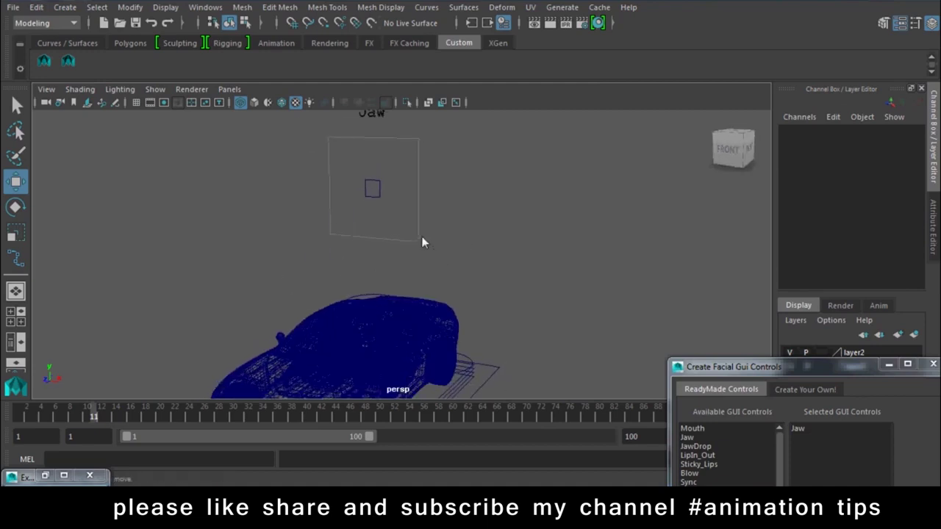
pyautogui.click(420, 183)
pyautogui.press('Up')
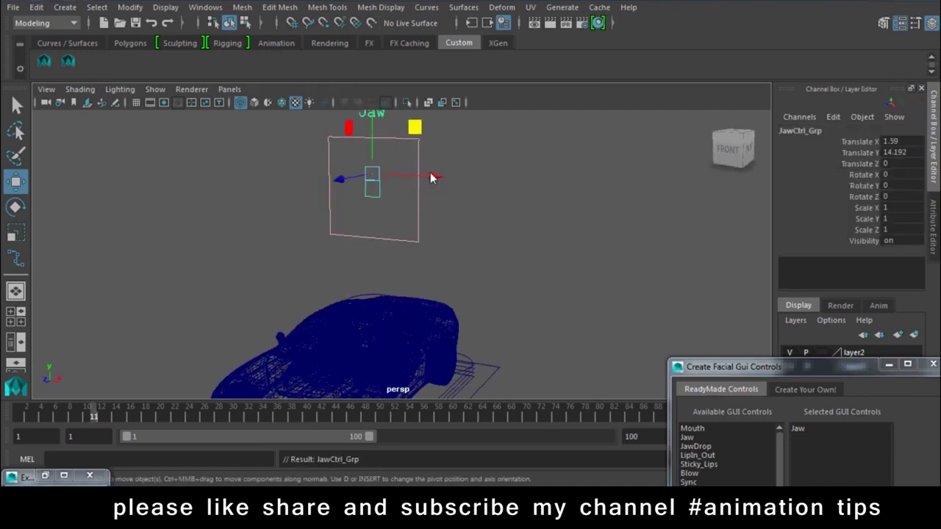
pyautogui.moveTo(396, 206)
pyautogui.keyDown('alt'); pyautogui.mouseDown()
pyautogui.moveTo(478, 183)
pyautogui.moveTo(342, 184)
pyautogui.mouseUp(); pyautogui.keyUp('alt')
# Duplicate the Jaw group, close the facial controls window, and smooth-shade the car
pyautogui.hotkey('ctrl', 'd')
pyautogui.click(632, 308)
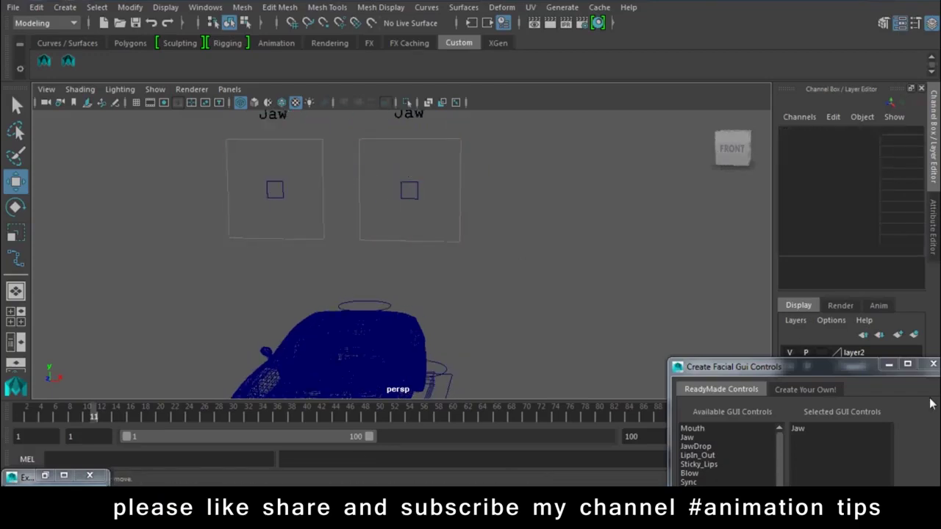
pyautogui.moveTo(834, 362); pyautogui.dragTo(548, 371)
pyautogui.click(657, 366)
pyautogui.keyDown('alt'); pyautogui.moveTo(538, 257); pyautogui.dragTo(609, 312); pyautogui.keyUp('alt')
pyautogui.press('5')
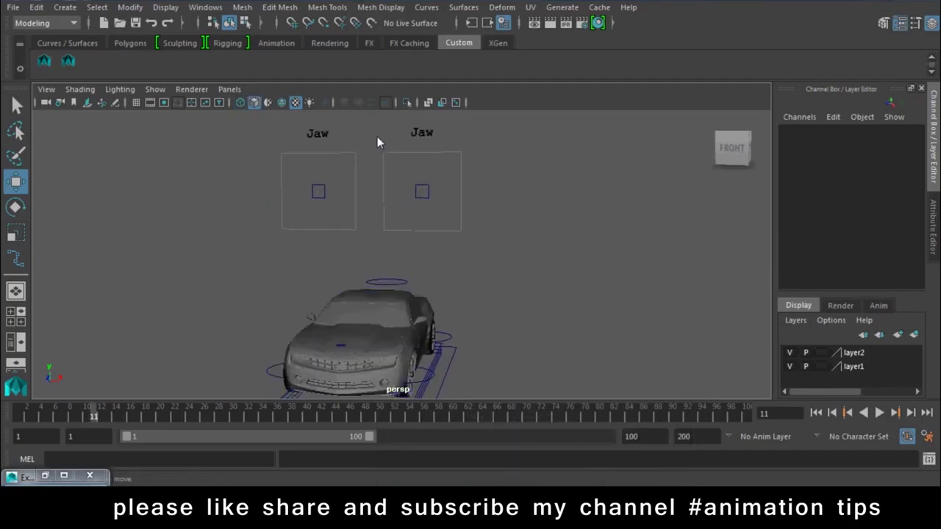
# Test the Jaw slider across its range, undo back to Translate X 0, and edit its name
pyautogui.moveTo(402, 236); pyautogui.dragTo(422, 193)
pyautogui.moveTo(489, 191); pyautogui.dragTo(530, 192)
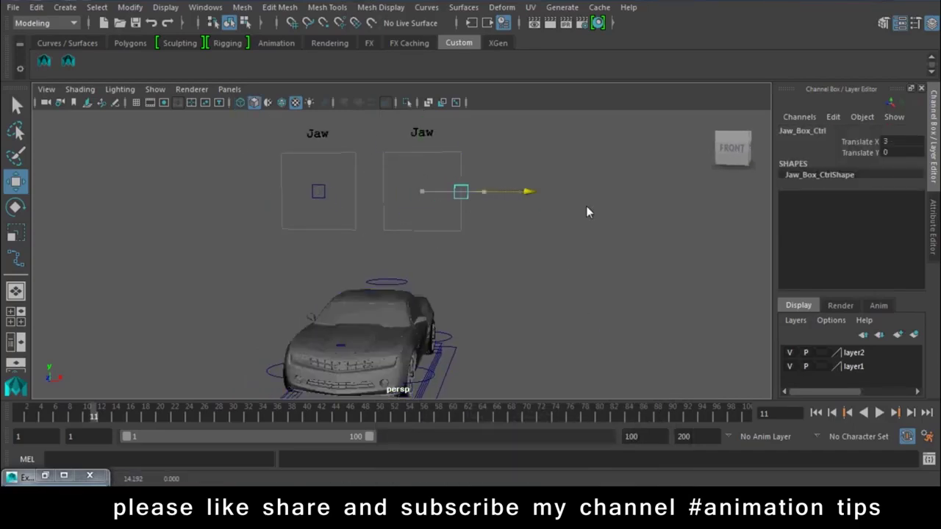
pyautogui.moveTo(586, 213); pyautogui.dragTo(366, 189, button='middle')
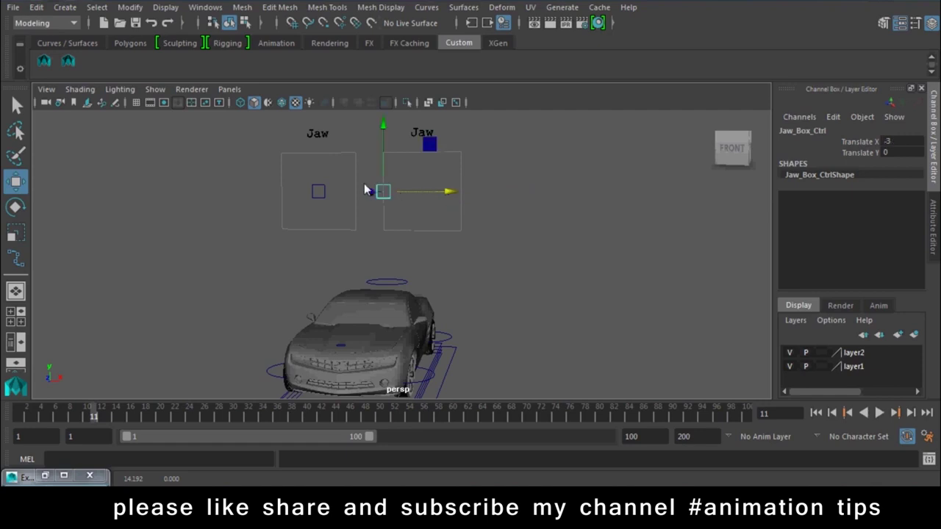
pyautogui.hotkey('ctrl', 'z')
pyautogui.moveTo(552, 209); pyautogui.dragTo(287, 147, button='middle')
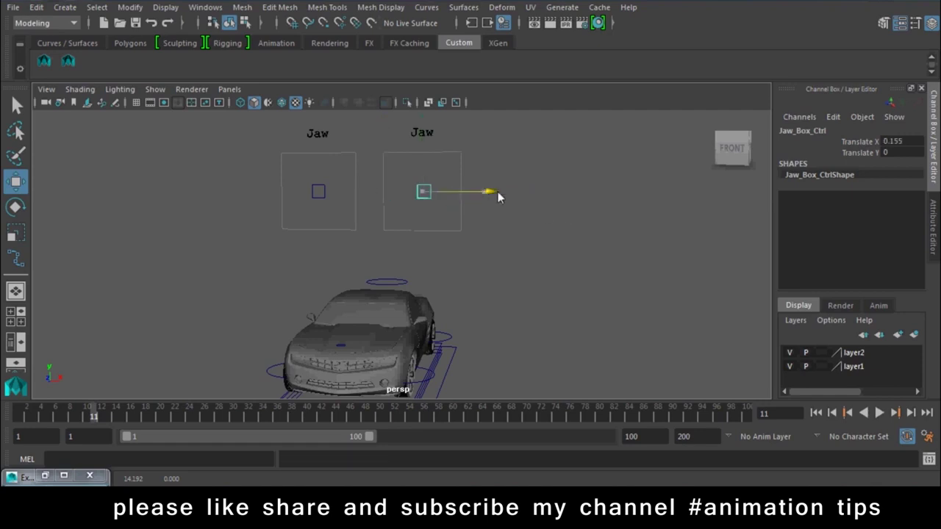
pyautogui.hotkey('ctrl', 'z')
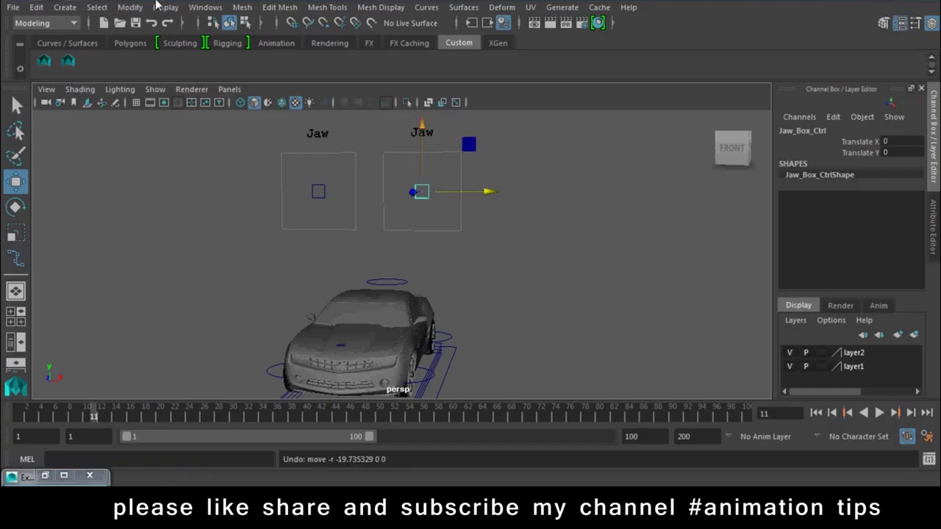
pyautogui.doubleClick(803, 130)
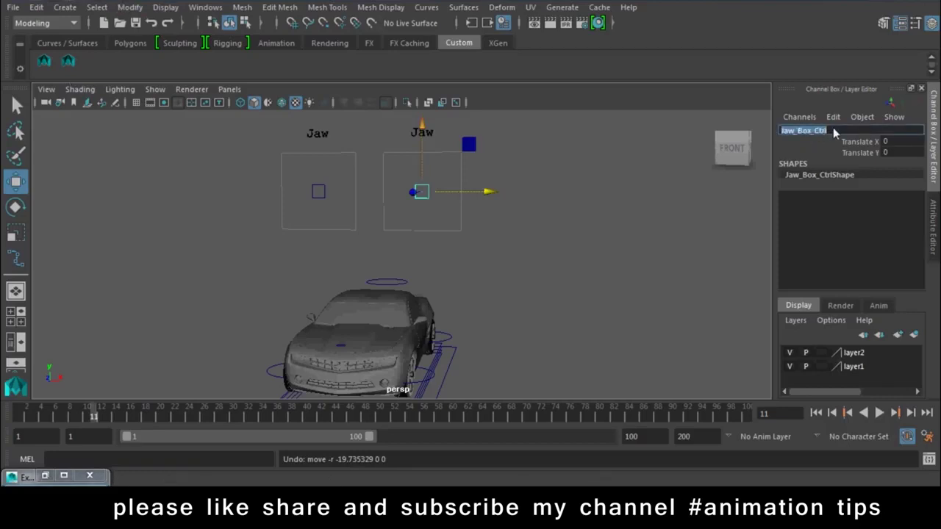
# Rename the selected Jaw_Box_Ctrl slider box to 'L_ar_door'
pyautogui.press('BackSpace')
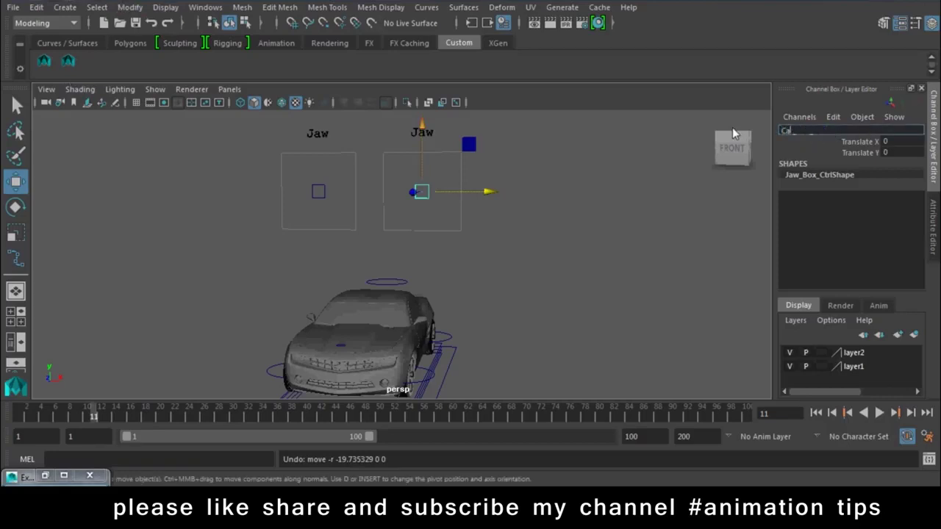
pyautogui.write('L_c')
pyautogui.write('ar_door')
pyautogui.press('Return')
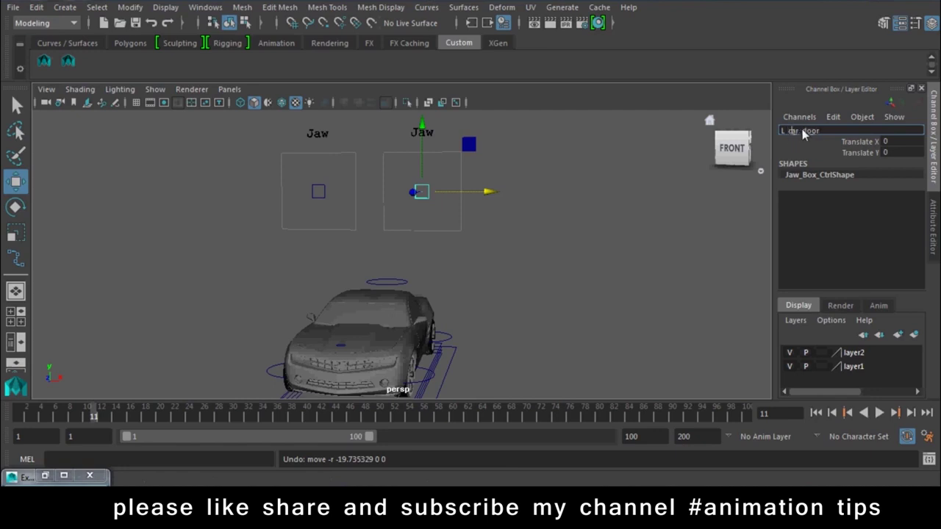
# Rename the other Jaw slider box to 'L_car_door' and orbit to a head-on view of the car
pyautogui.click(518, 282)
pyautogui.click(349, 197)
pyautogui.doubleClick(833, 130)
pyautogui.write('L_car_door')
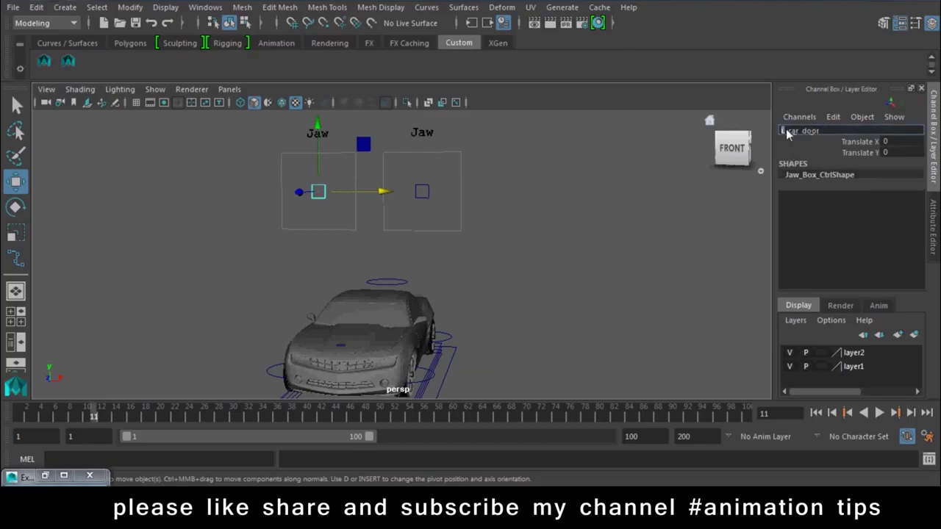
pyautogui.press('Return')
pyautogui.click(685, 301)
pyautogui.scroll(-1, 450, 293)
pyautogui.keyDown('alt'); pyautogui.moveTo(449, 286); pyautogui.dragTo(554, 249); pyautogui.keyUp('alt')
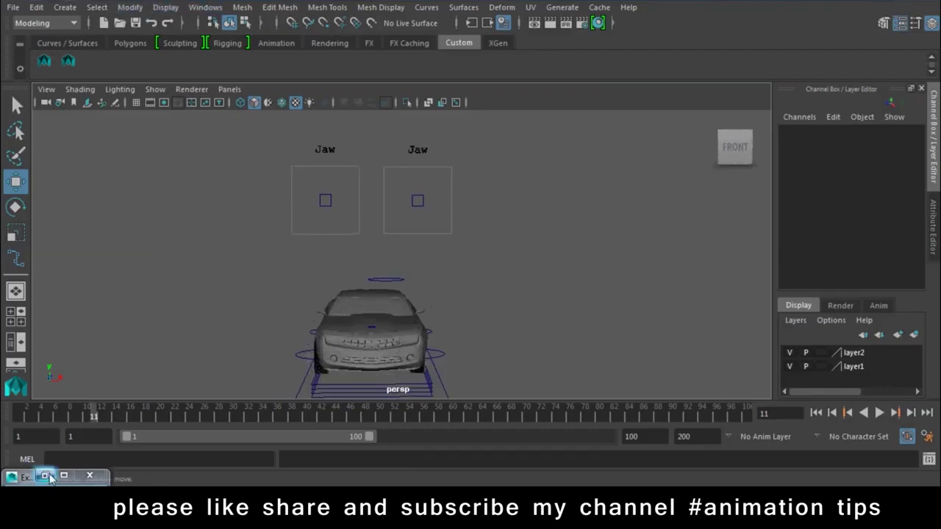
pyautogui.click(205, 8)
# Select the L_car_door slider and pick translateX as the driving attribute in the Expression Editor
pyautogui.moveTo(449, 212); pyautogui.dragTo(668, 158)
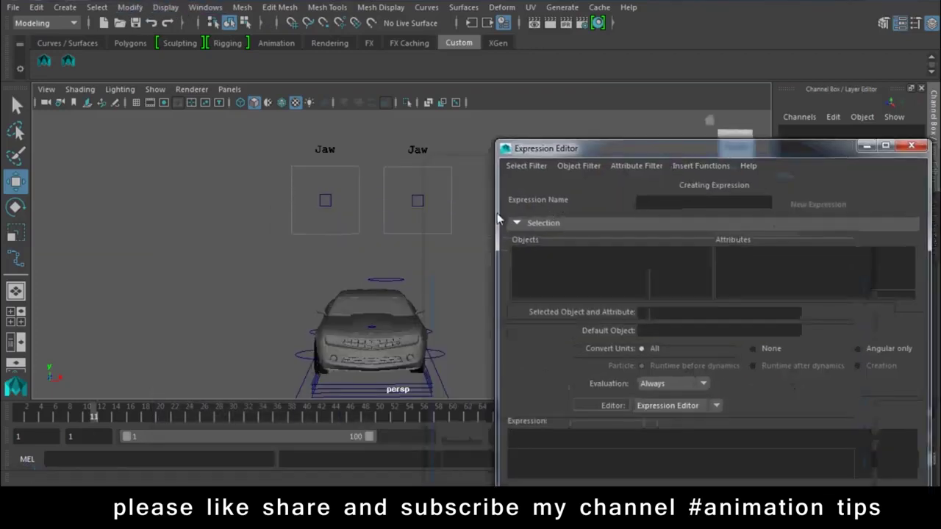
pyautogui.keyDown('alt'); pyautogui.moveTo(449, 221); pyautogui.dragTo(340, 216); pyautogui.keyUp('alt')
pyautogui.click(367, 164)
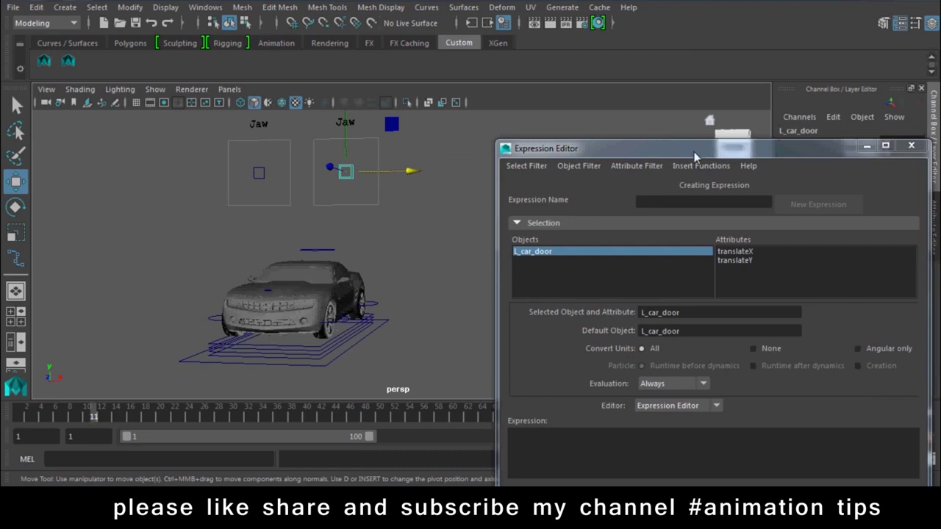
pyautogui.moveTo(694, 151); pyautogui.dragTo(693, 202)
pyautogui.click(735, 301)
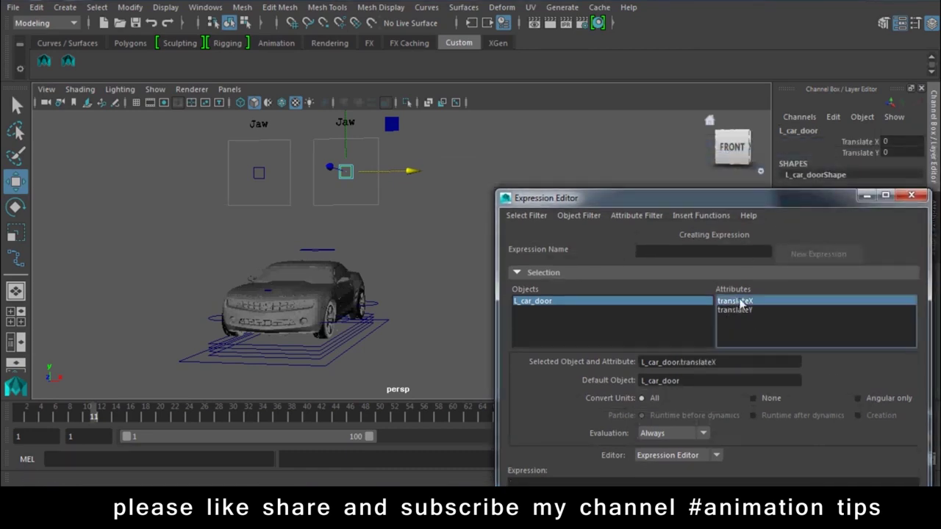
pyautogui.moveTo(414, 181); pyautogui.dragTo(395, 169)
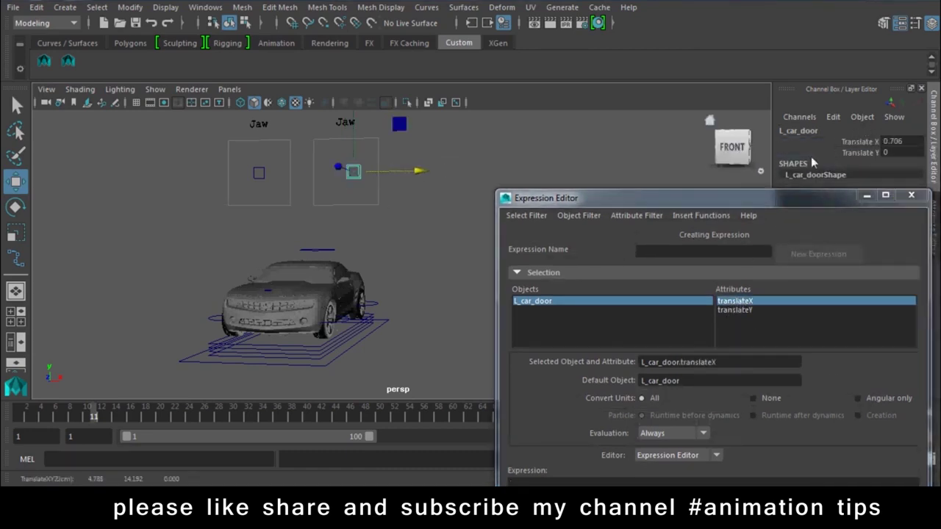
pyautogui.hotkey('ctrl', 'z')
pyautogui.moveTo(715, 191); pyautogui.dragTo(719, 97)
pyautogui.moveTo(719, 270); pyautogui.dragTo(644, 270)
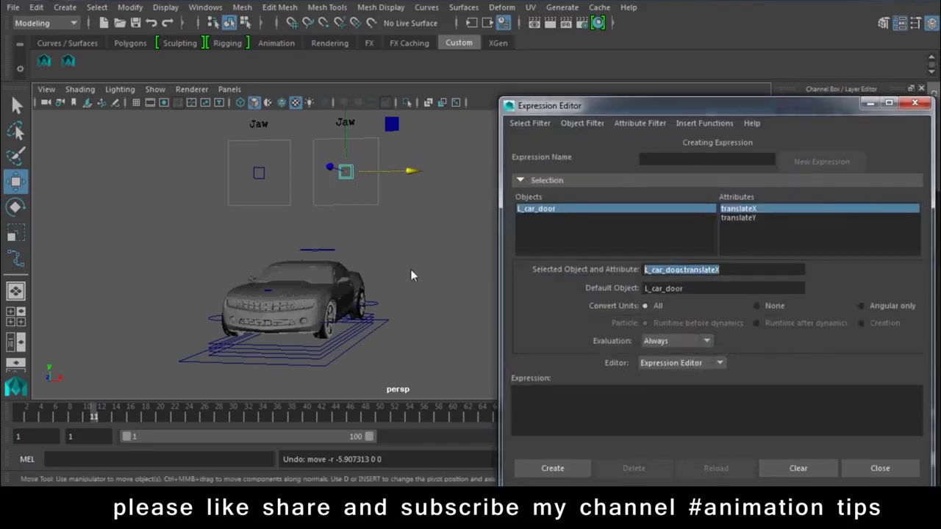
# Select the left car door and choose its rotateY as the target attribute
pyautogui.click(345, 332)
pyautogui.keyDown('alt'); pyautogui.moveTo(345, 331); pyautogui.dragTo(485, 356); pyautogui.keyUp('alt')
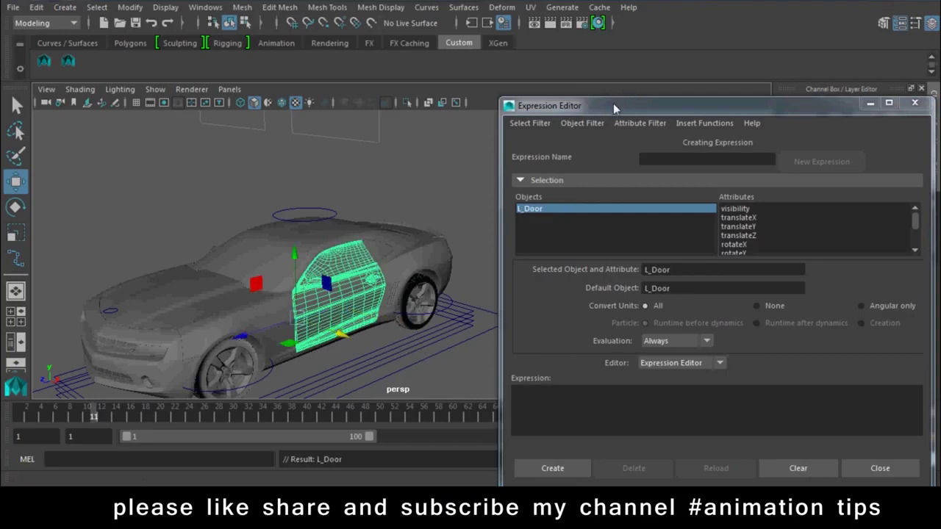
pyautogui.moveTo(613, 105); pyautogui.dragTo(703, 361)
pyautogui.click(842, 184)
pyautogui.moveTo(551, 224); pyautogui.dragTo(264, 226, button='middle')
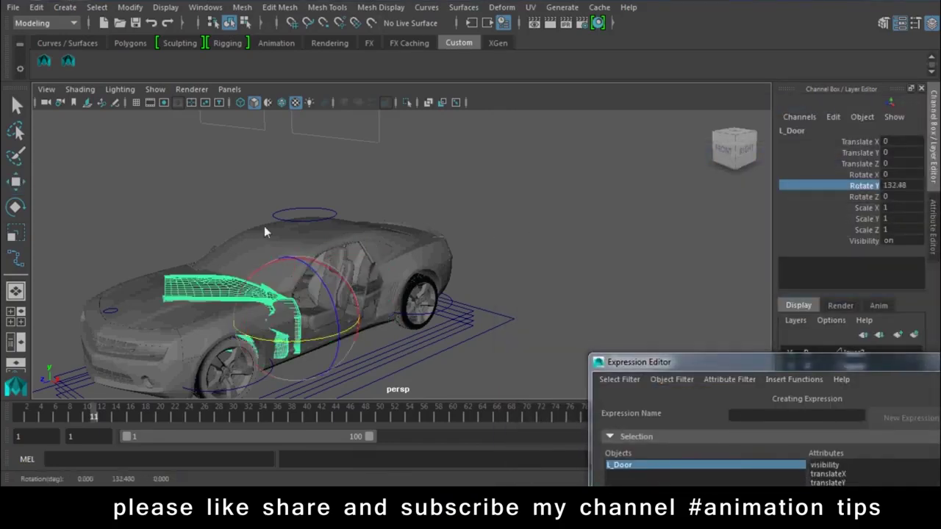
pyautogui.hotkey('ctrl', 'z')
pyautogui.moveTo(725, 366); pyautogui.dragTo(614, 79)
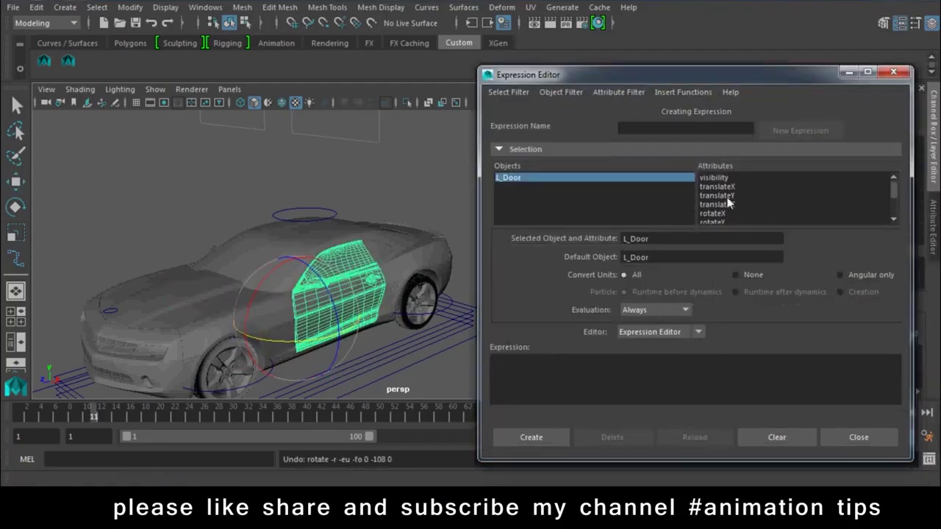
pyautogui.click(718, 213)
pyautogui.click(717, 186)
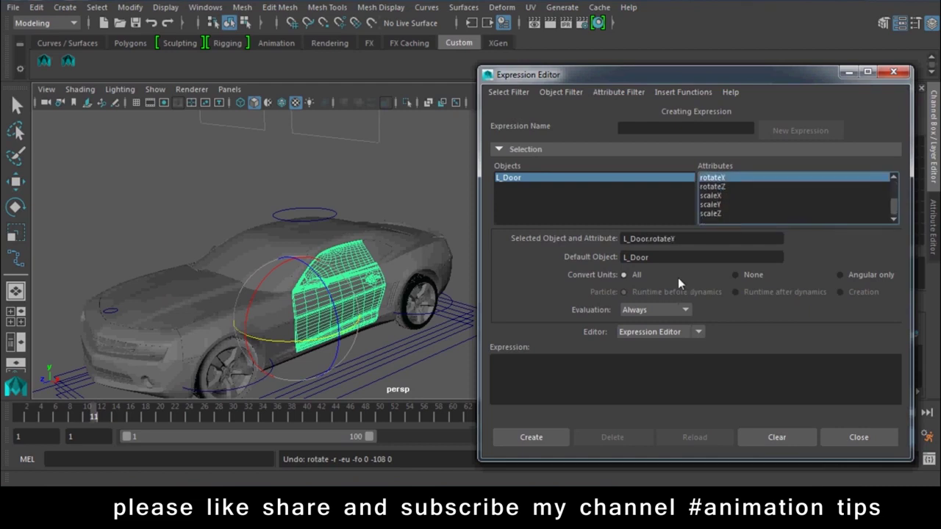
# Enter the expression L_Door.rotateY=L_car_door.translateX and create it
pyautogui.click(575, 366)
pyautogui.write('L_car_door.translateX')
pyautogui.moveTo(680, 239); pyautogui.dragTo(523, 237)
pyautogui.hotkey('ctrl', 'c')
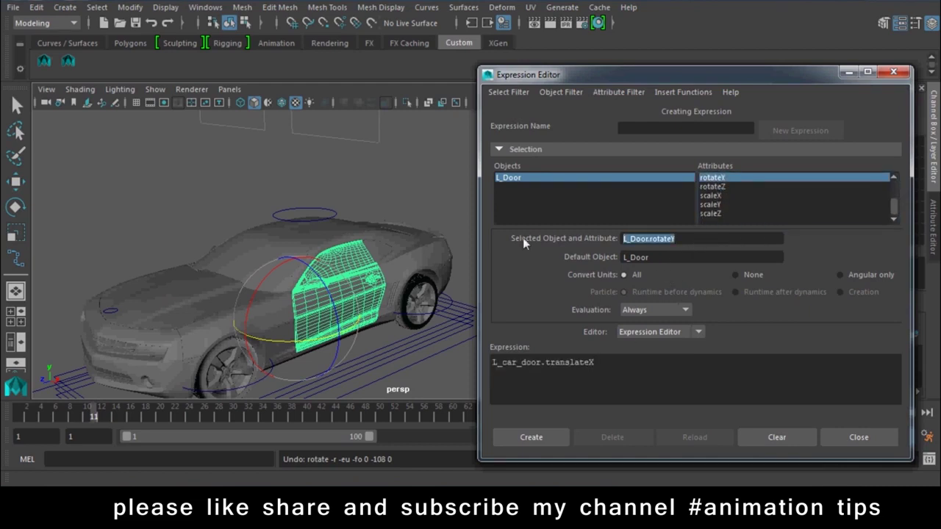
pyautogui.click(494, 364)
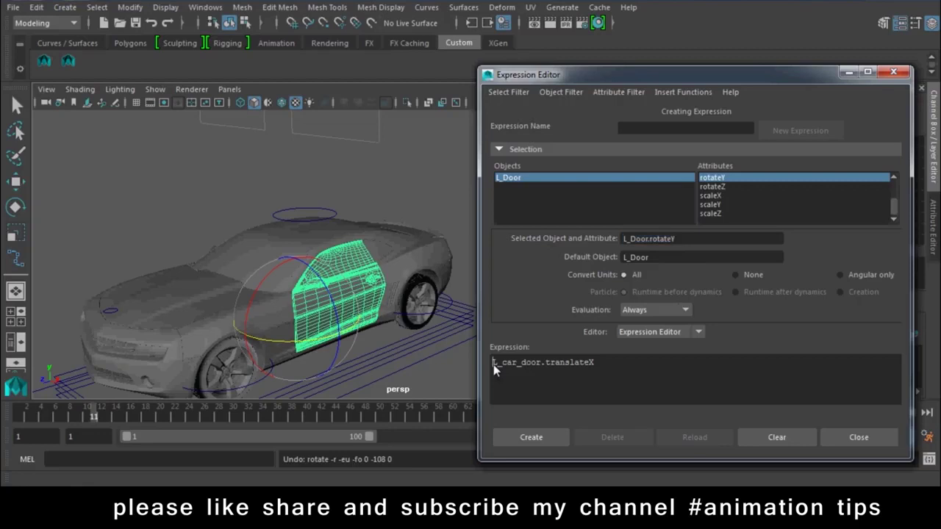
pyautogui.hotkey('ctrl', 'v')
pyautogui.write('=')
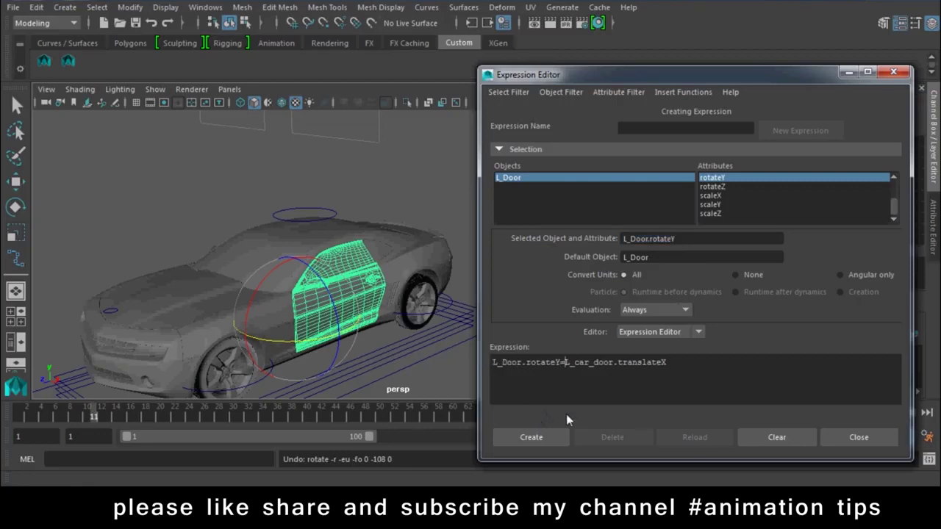
pyautogui.click(531, 437)
# Orbit toward the Jaw controls and select the right control's square for moving
pyautogui.moveTo(350, 386)
pyautogui.keyDown('alt'); pyautogui.mouseDown()
pyautogui.moveTo(263, 269)
pyautogui.moveTo(341, 172)
pyautogui.moveTo(466, 211)
pyautogui.moveTo(347, 224)
pyautogui.moveTo(628, 331)
pyautogui.mouseUp(); pyautogui.keyUp('alt')
pyautogui.click(321, 191)
pyautogui.press('w')
# Load expression2 by name and edit it to L_Door.rotateY=-L_car_door.translateX*23
pyautogui.click(514, 95)
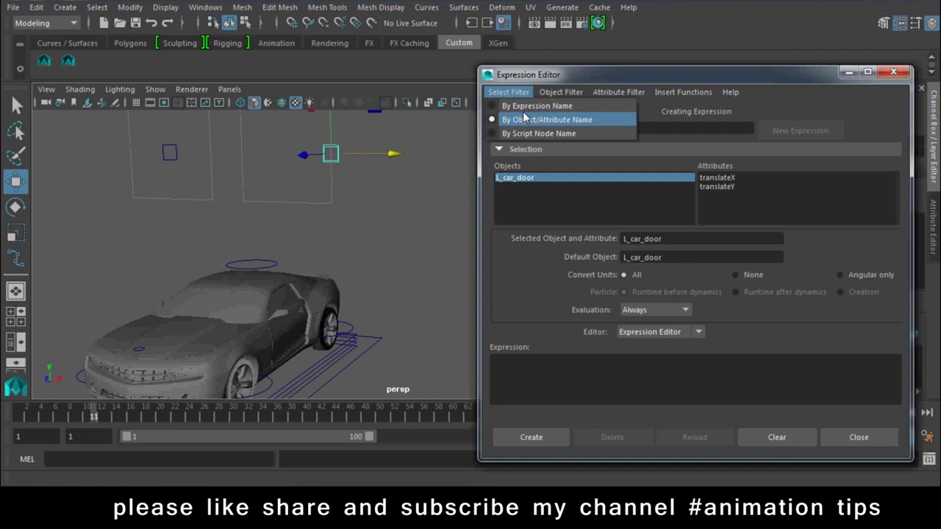
pyautogui.click(526, 105)
pyautogui.click(514, 205)
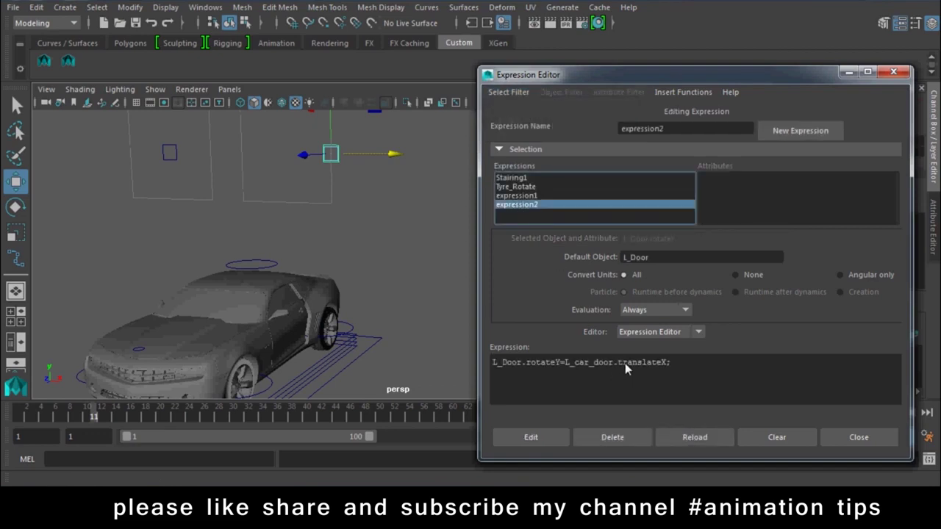
pyautogui.click(665, 368)
pyautogui.write('*23')
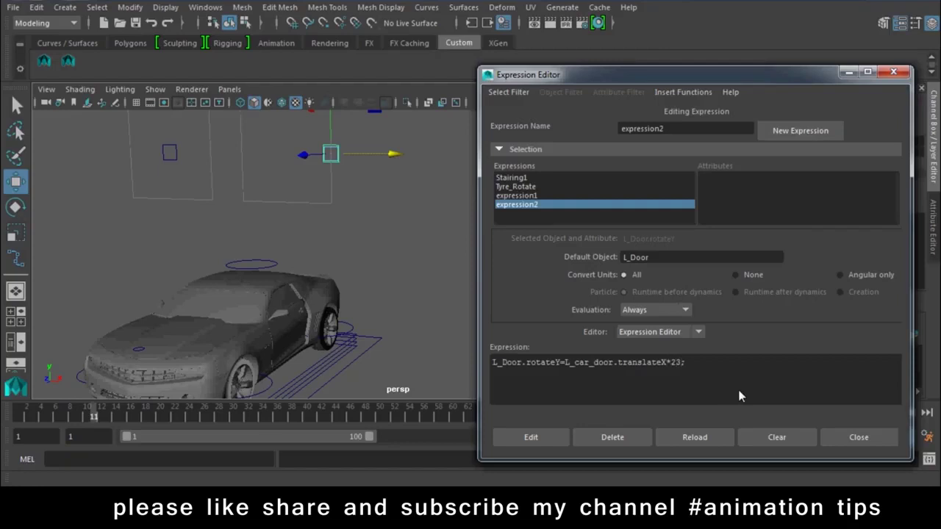
pyautogui.click(531, 439)
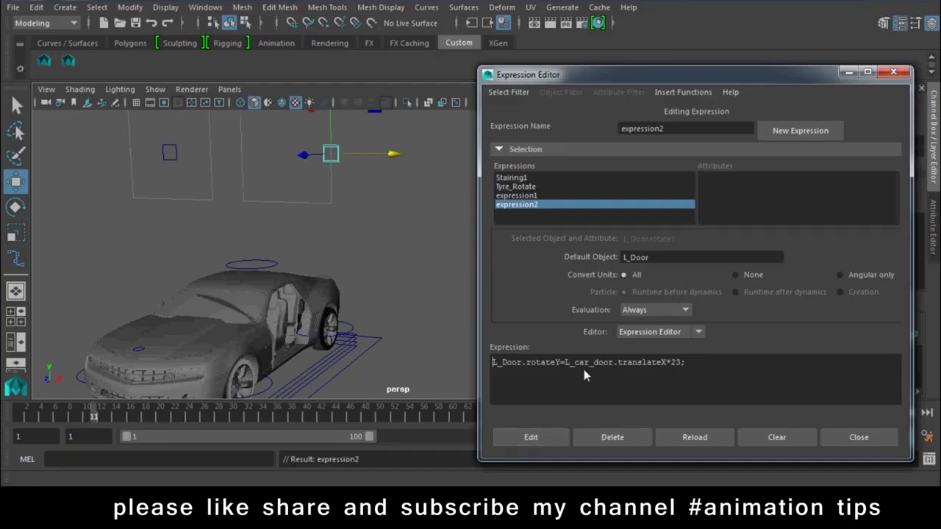
pyautogui.write('-')
pyautogui.click(542, 439)
# Freeze the door controller's transformations and test that sliding it swings the door open
pyautogui.moveTo(210, 317)
pyautogui.keyDown('alt'); pyautogui.mouseDown()
pyautogui.moveTo(295, 280)
pyautogui.moveTo(346, 294)
pyautogui.moveTo(348, 305)
pyautogui.mouseUp(); pyautogui.keyUp('alt')
pyautogui.moveTo(372, 176)
pyautogui.mouseDown()
pyautogui.moveTo(254, 179)
pyautogui.moveTo(310, 181)
pyautogui.mouseUp()
pyautogui.moveTo(299, 214)
pyautogui.keyDown('alt'); pyautogui.mouseDown()
pyautogui.moveTo(281, 212)
pyautogui.moveTo(346, 212)
pyautogui.moveTo(342, 230)
pyautogui.mouseUp(); pyautogui.keyUp('alt')
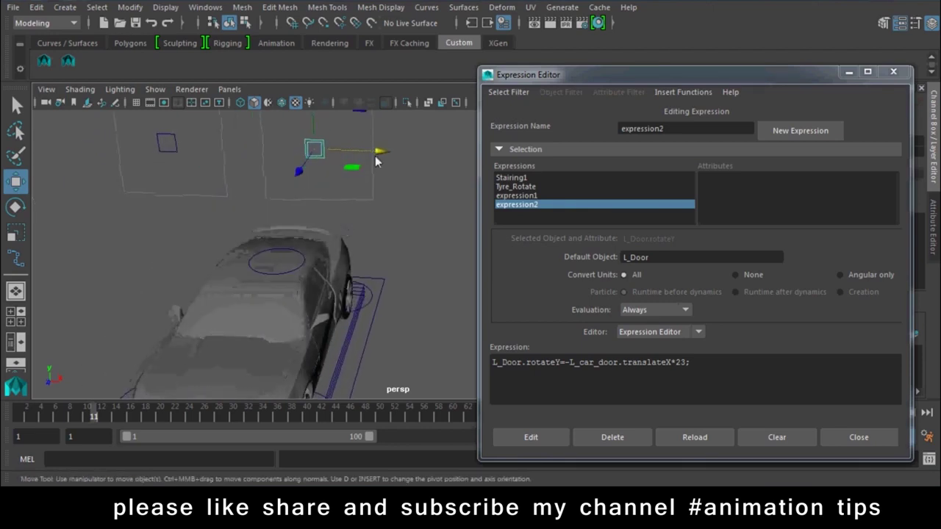
pyautogui.moveTo(382, 150); pyautogui.dragTo(338, 150)
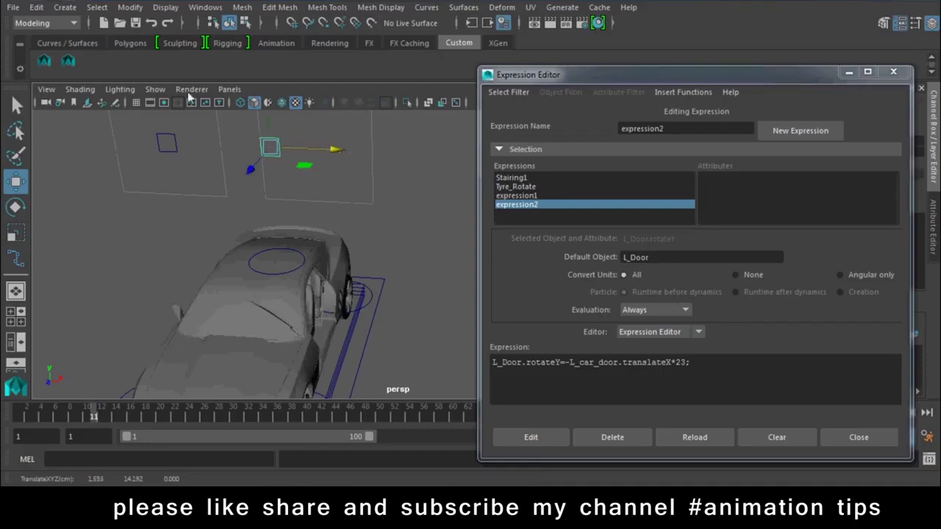
pyautogui.click(130, 7)
pyautogui.click(136, 70)
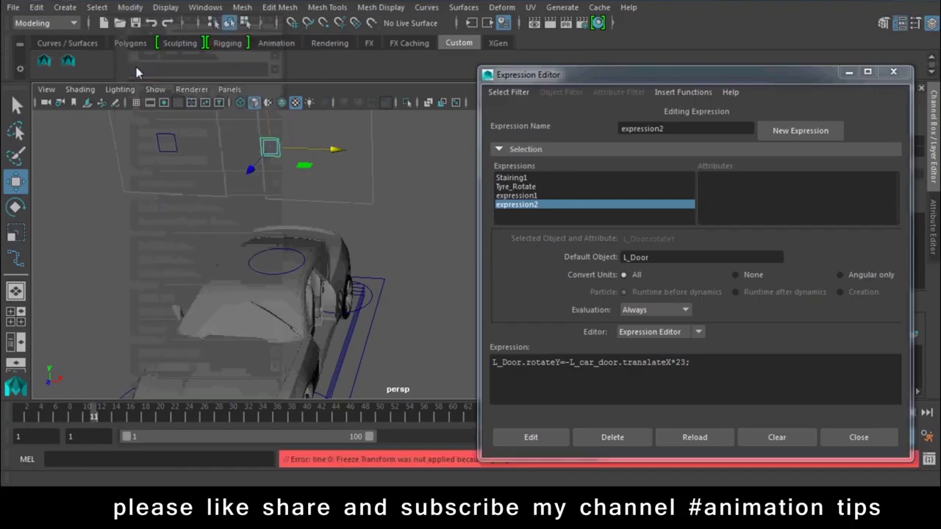
pyautogui.moveTo(397, 274)
pyautogui.keyDown('alt'); pyautogui.mouseDown()
pyautogui.moveTo(365, 235)
pyautogui.moveTo(369, 195)
pyautogui.mouseUp(); pyautogui.keyUp('alt')
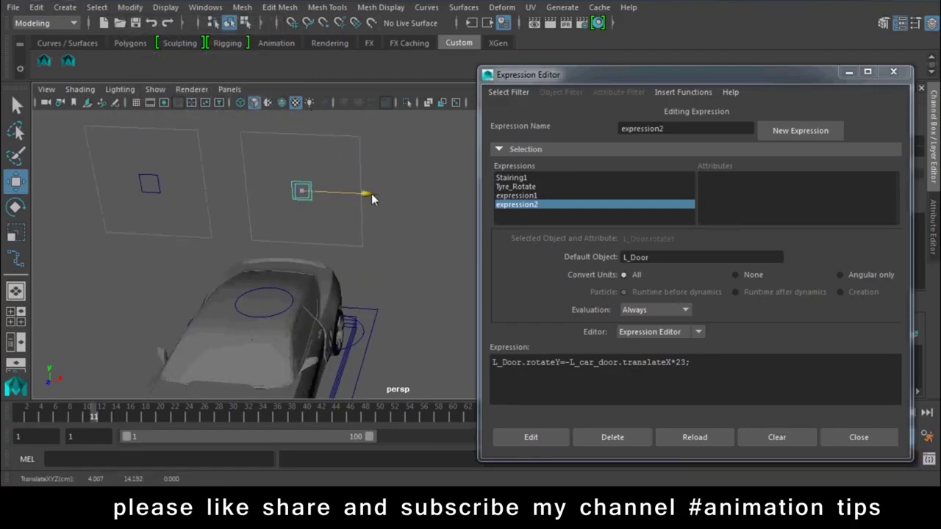
pyautogui.moveTo(371, 197)
pyautogui.mouseDown()
pyautogui.moveTo(419, 208)
pyautogui.moveTo(324, 197)
pyautogui.mouseUp()
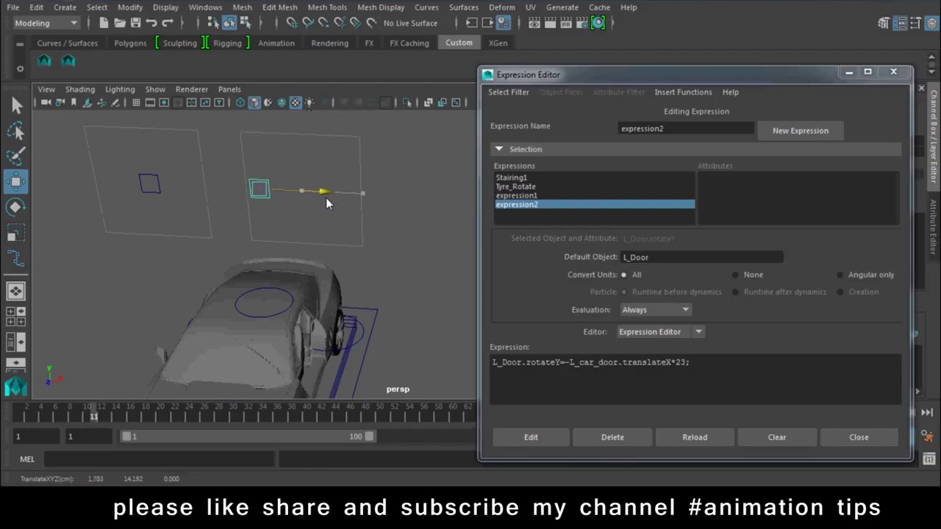
# In L_car_door's Attribute Editor, set the Trans Limit X minimum to 0
pyautogui.hotkey('ctrl', 'z')
pyautogui.moveTo(645, 81); pyautogui.dragTo(705, 372)
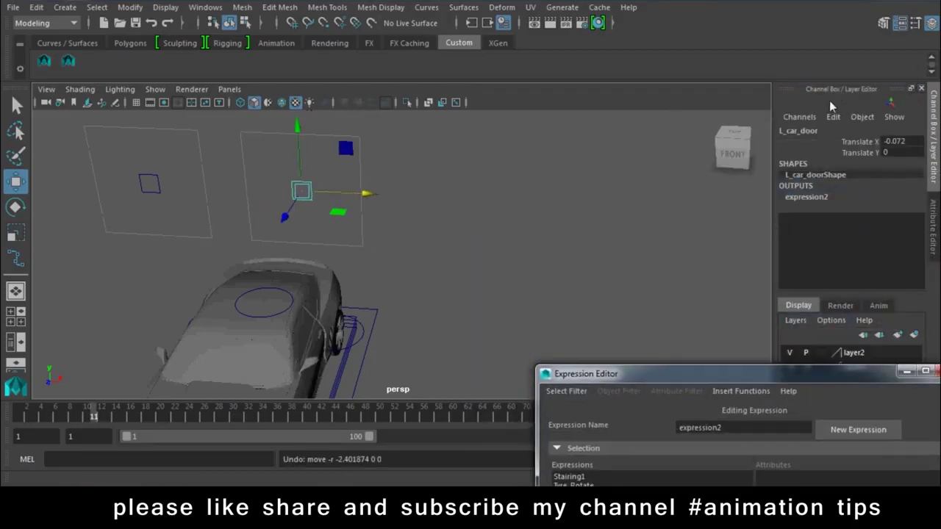
pyautogui.click(933, 221)
pyautogui.click(621, 130)
pyautogui.scroll(-3, 741, 309)
pyautogui.scroll(3, 741, 309)
pyautogui.moveTo(724, 305); pyautogui.dragTo(682, 310)
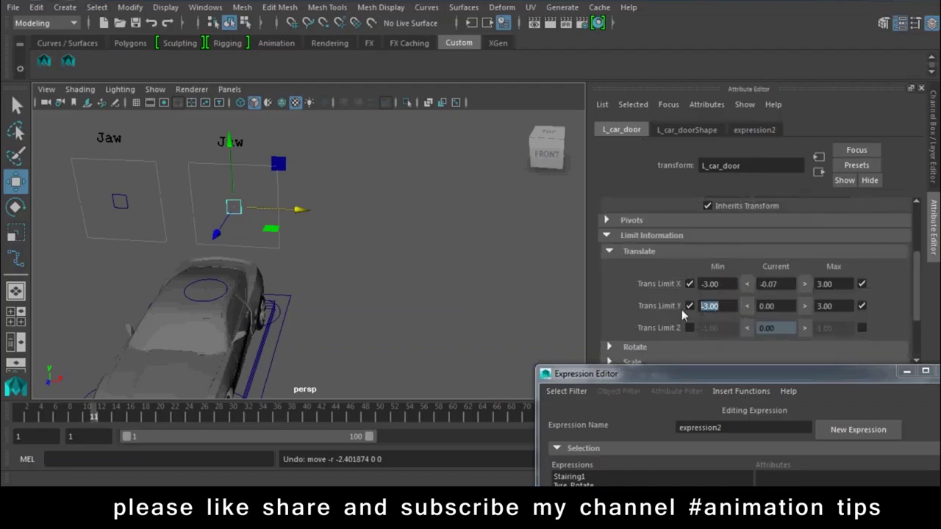
pyautogui.write('0')
pyautogui.press('Return')
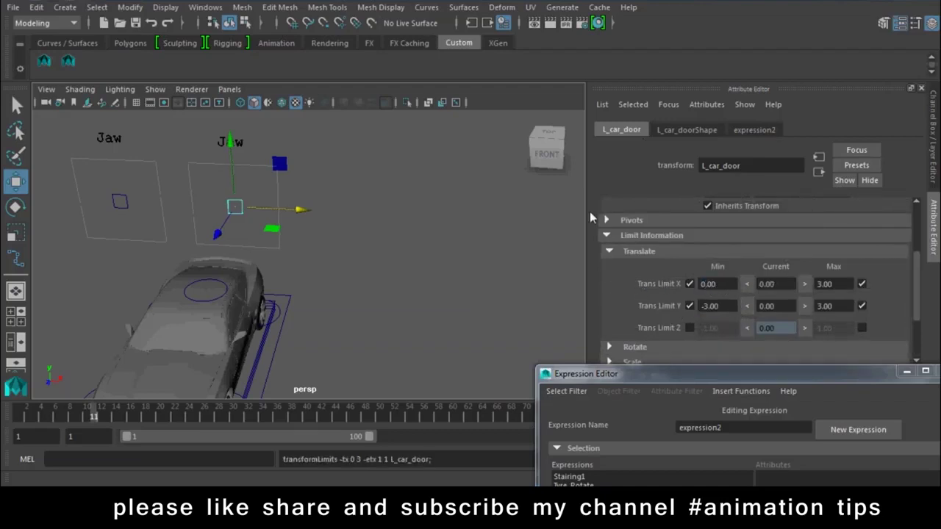
# Test the controller against its translate limit, undo, and orbit to show the whole car
pyautogui.moveTo(211, 215); pyautogui.dragTo(483, 225, button='middle')
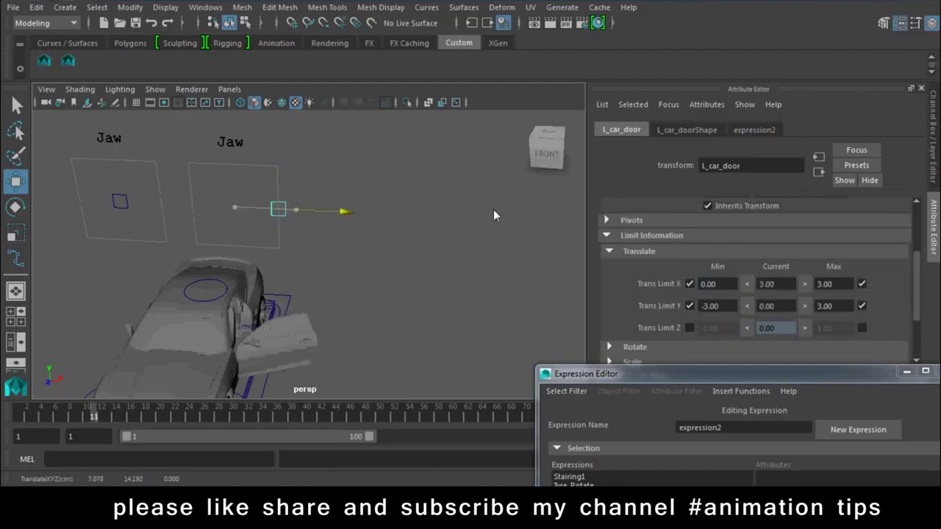
pyautogui.moveTo(544, 235); pyautogui.dragTo(574, 239, button='middle')
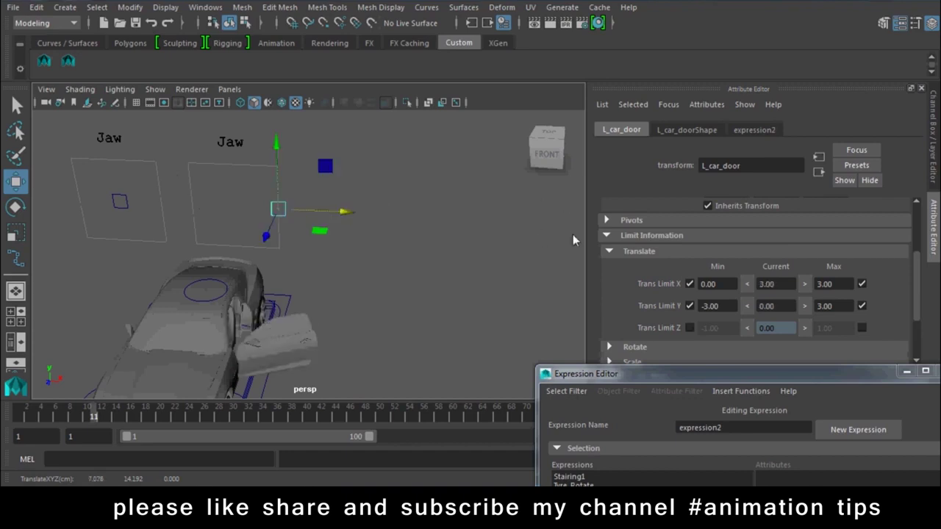
pyautogui.hotkey('ctrl', 'z')
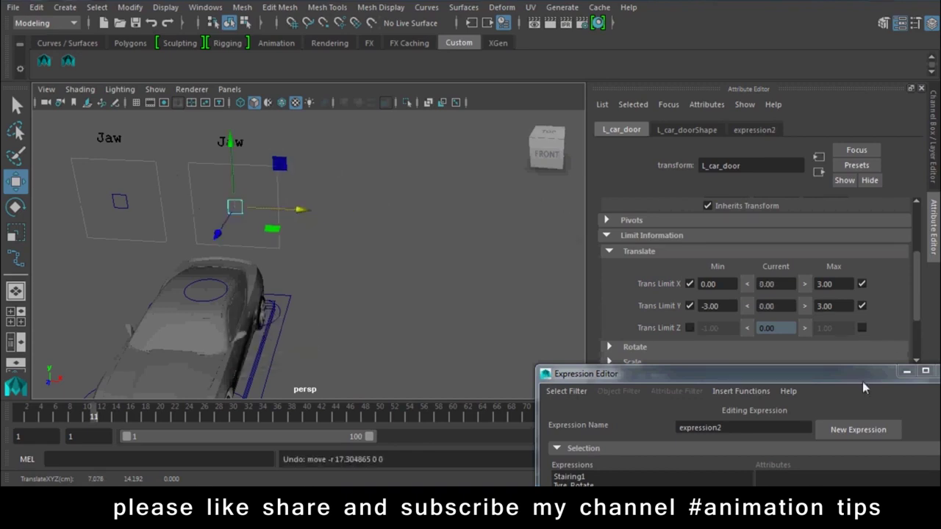
pyautogui.moveTo(862, 381); pyautogui.dragTo(728, 375)
pyautogui.moveTo(326, 318)
pyautogui.keyDown('alt'); pyautogui.mouseDown()
pyautogui.moveTo(402, 287)
pyautogui.moveTo(391, 212)
pyautogui.moveTo(411, 228)
pyautogui.moveTo(430, 214)
pyautogui.mouseUp(); pyautogui.keyUp('alt')
pyautogui.click(430, 214)
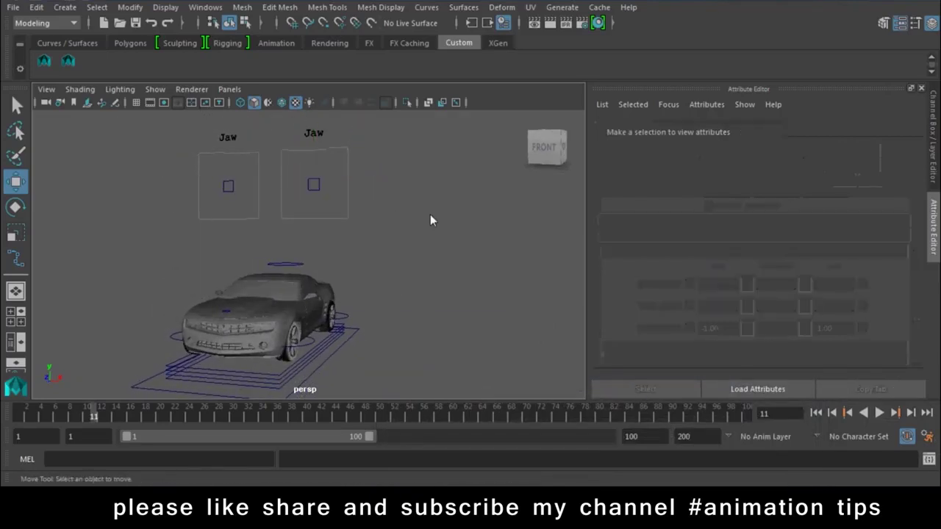
pyautogui.click(821, 514)
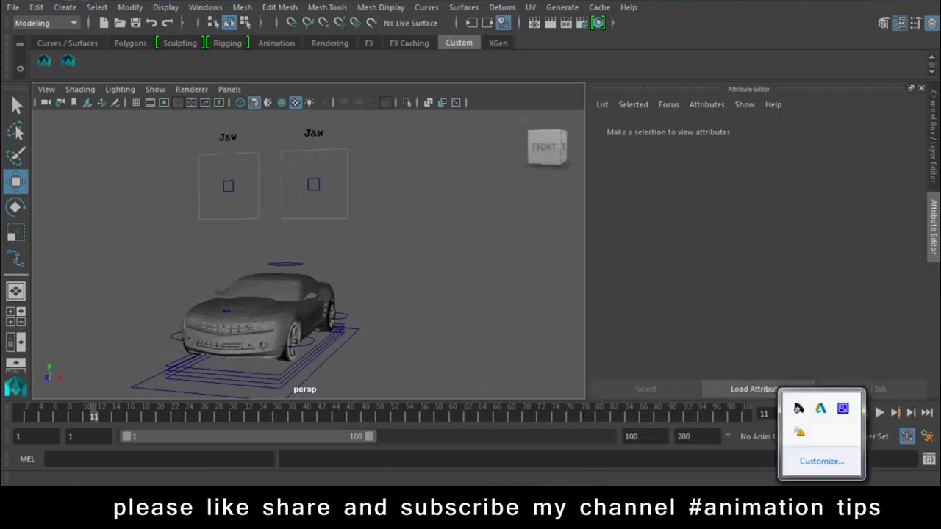
pyautogui.click(844, 411)
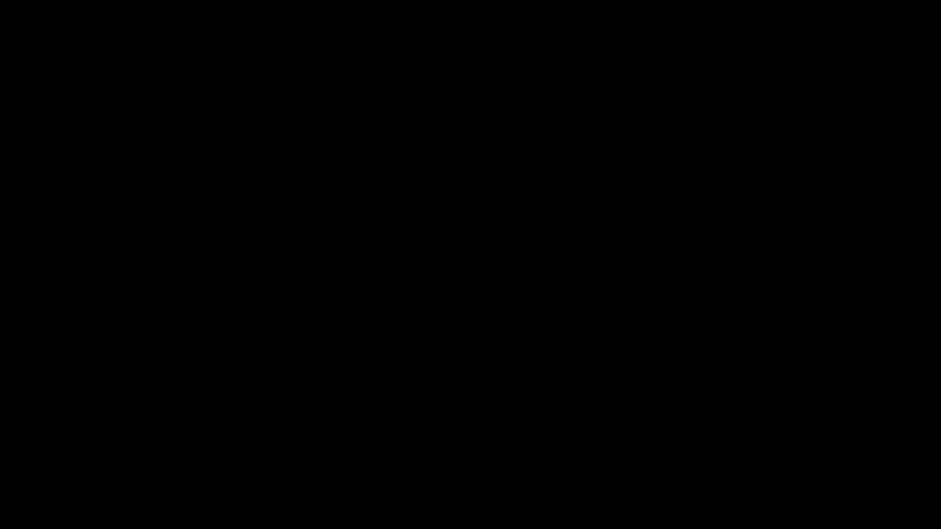